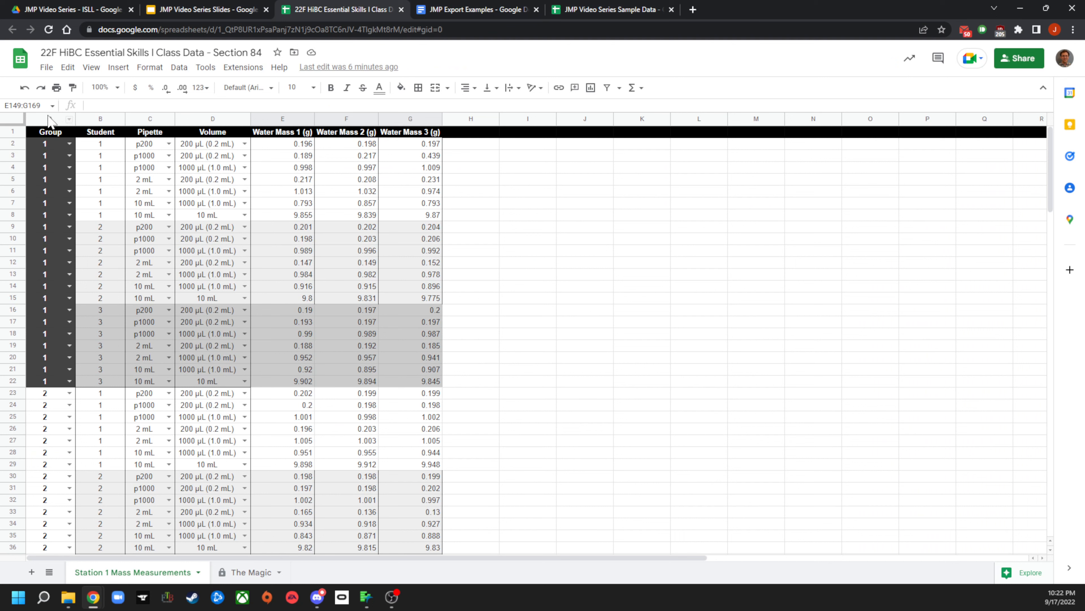
Copy columns A through G of the class data sheet and bring them with headers into a new JMP data table
{"action": "left_click_drag", "start_coordinate": [51, 119], "coordinate": [434, 121]}
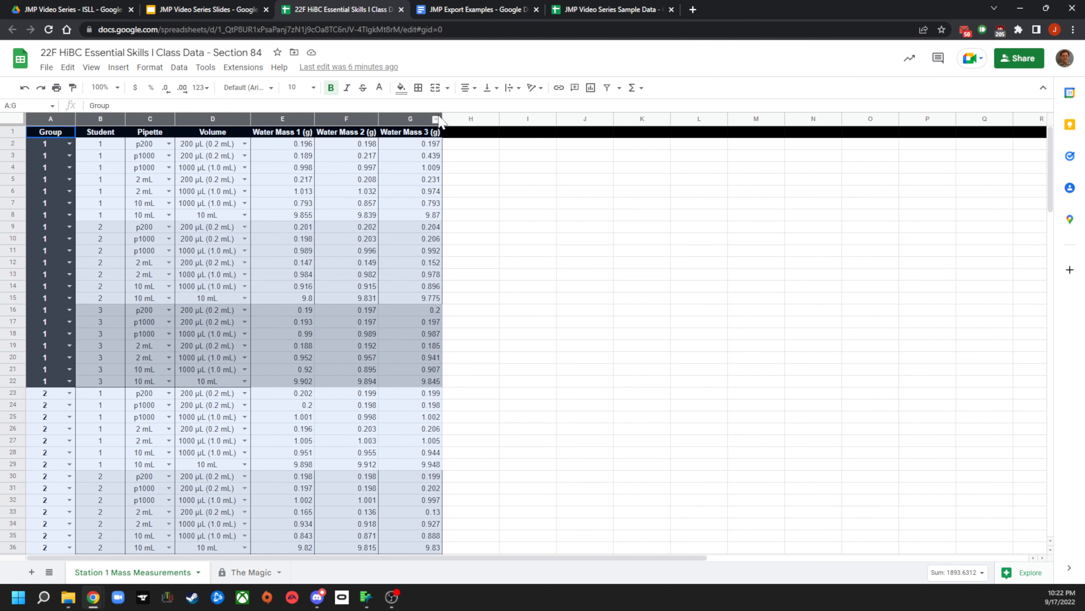
{"action": "key", "text": "ctrl+c"}
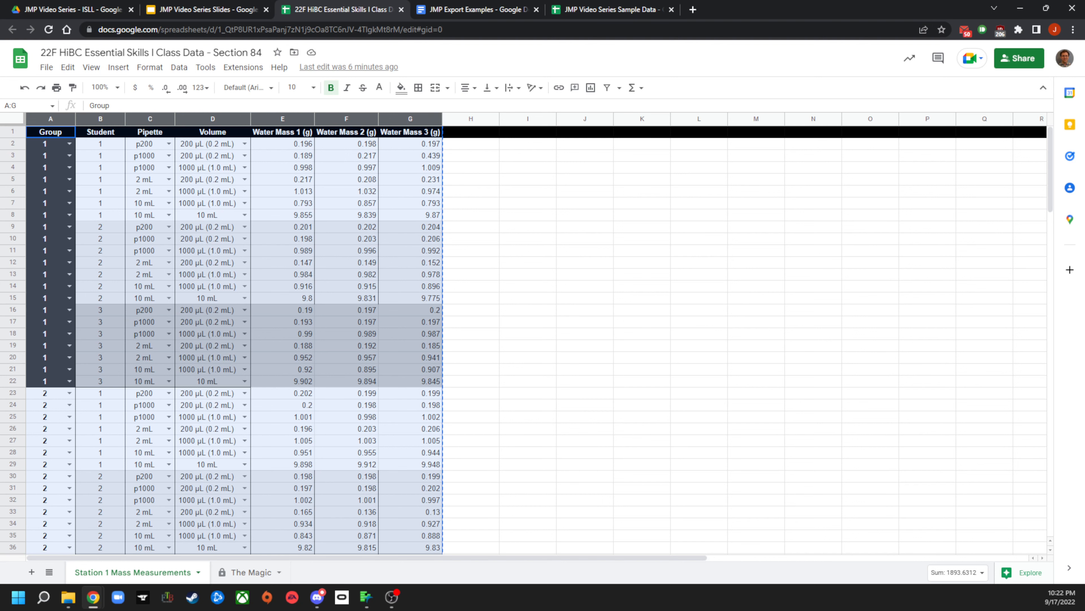
{"action": "key", "text": "alt+Tab"}
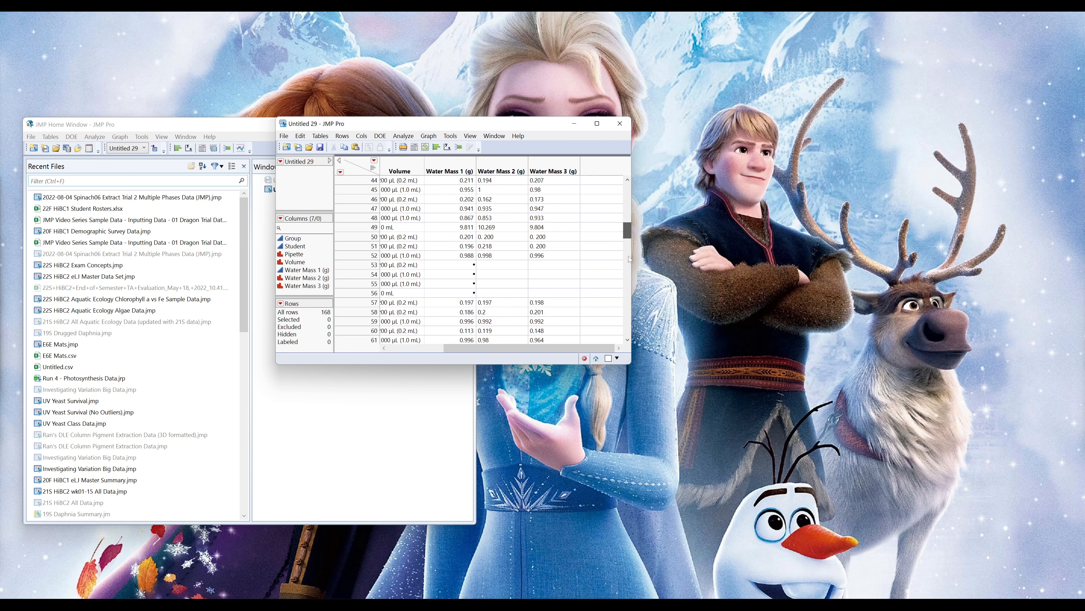
Examine the three Water Mass columns of the new table and compare their modeling types
{"action": "scroll", "coordinate": [628, 255], "scroll_direction": "up", "scroll_amount": 5}
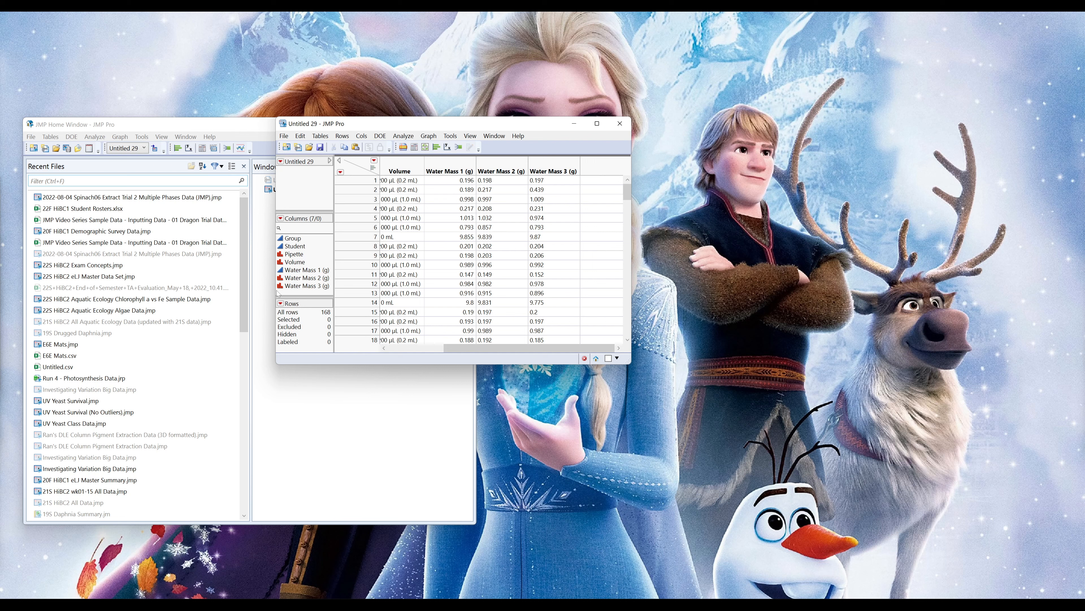
{"action": "left_click", "coordinate": [294, 278]}
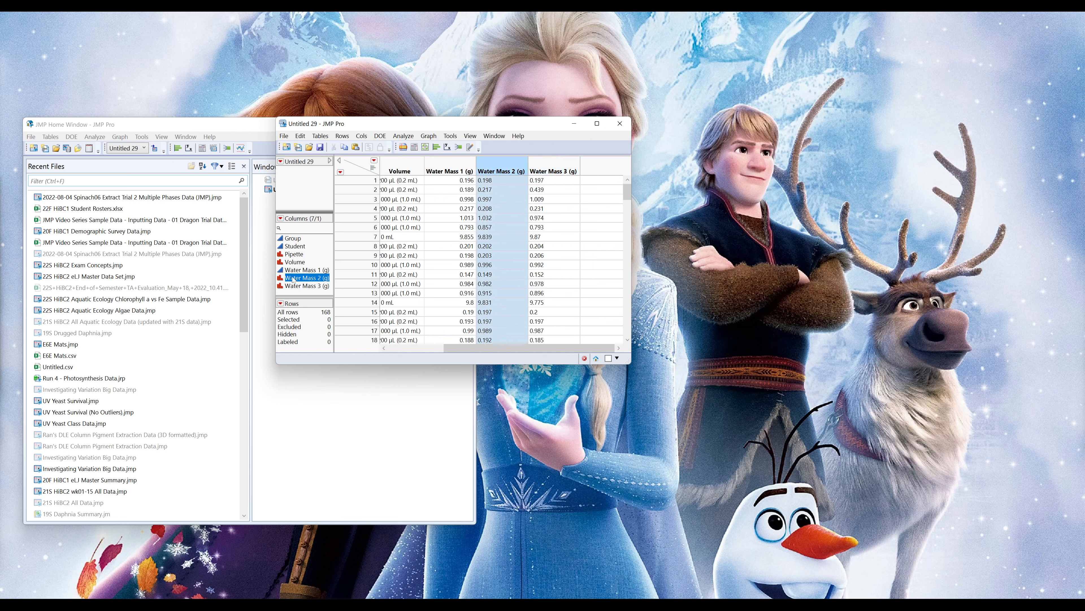
{"action": "left_click", "coordinate": [303, 285]}
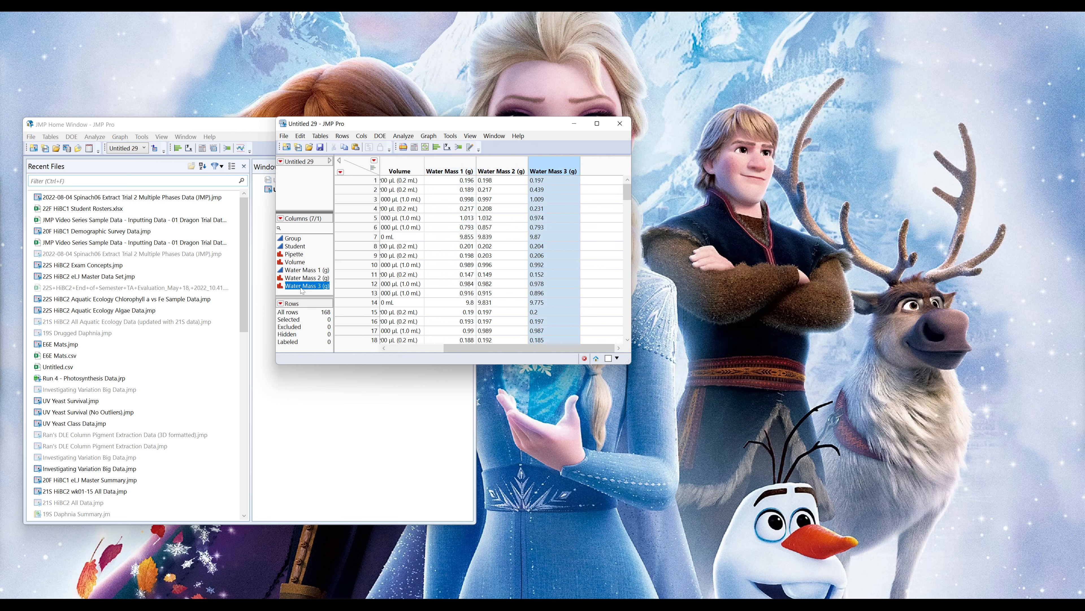
{"action": "left_click", "coordinate": [280, 270]}
{"action": "left_click", "coordinate": [291, 279]}
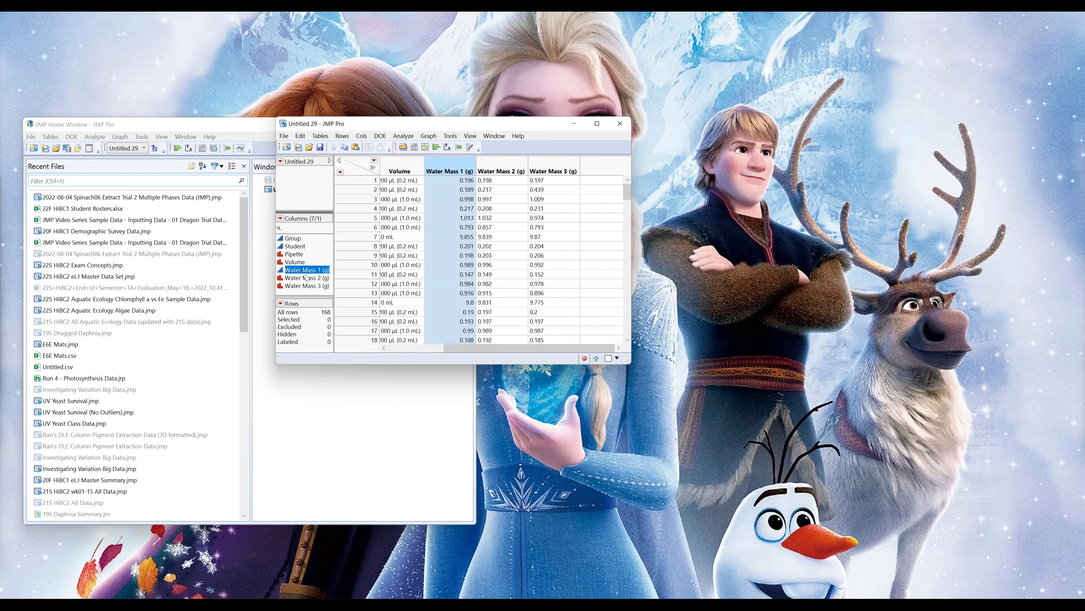
{"action": "left_click", "coordinate": [291, 278]}
{"action": "right_click", "coordinate": [298, 278]}
{"action": "left_click", "coordinate": [281, 278]}
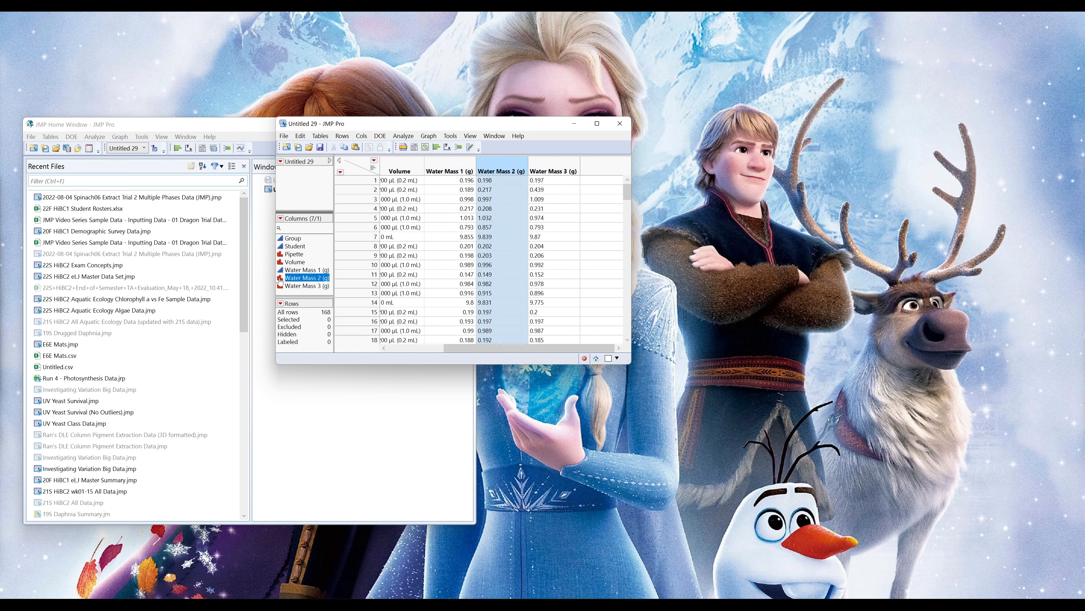
{"action": "left_click", "coordinate": [281, 278]}
{"action": "left_click", "coordinate": [309, 313]}
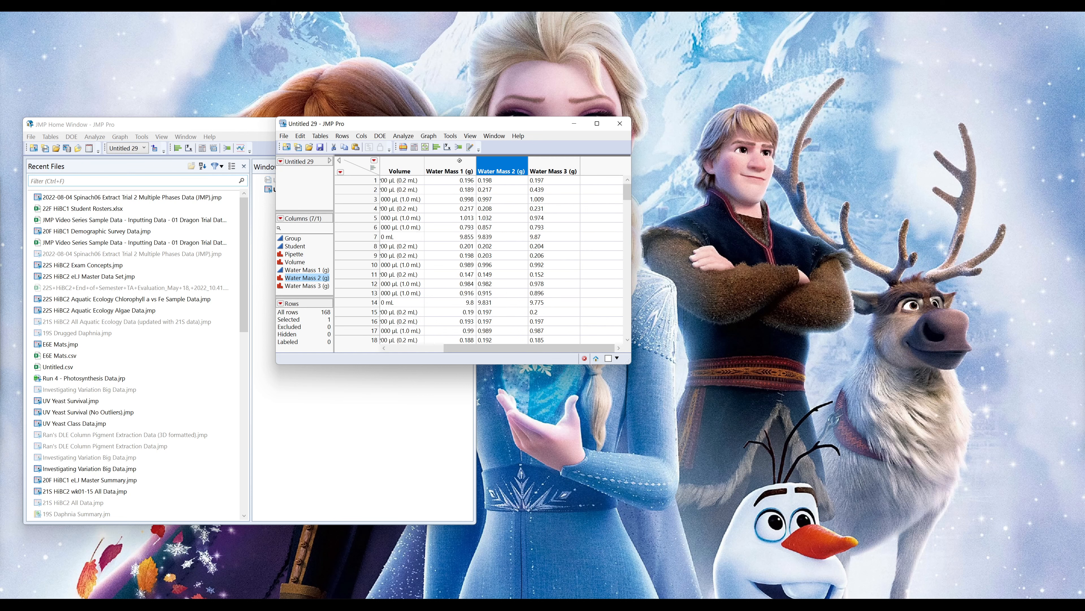
Standardize the three Water Mass columns to the Numeric data type and the Continuous modeling type
{"action": "left_click_drag", "start_coordinate": [460, 160], "coordinate": [567, 162]}
{"action": "left_click", "coordinate": [362, 135]}
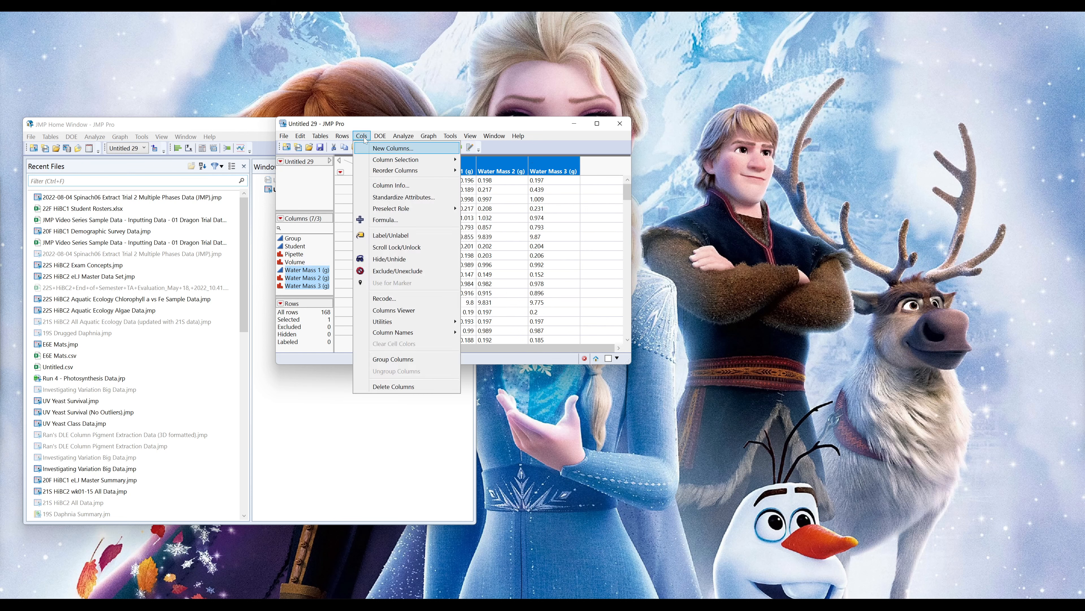
{"action": "left_click", "coordinate": [376, 199]}
{"action": "left_click", "coordinate": [349, 248]}
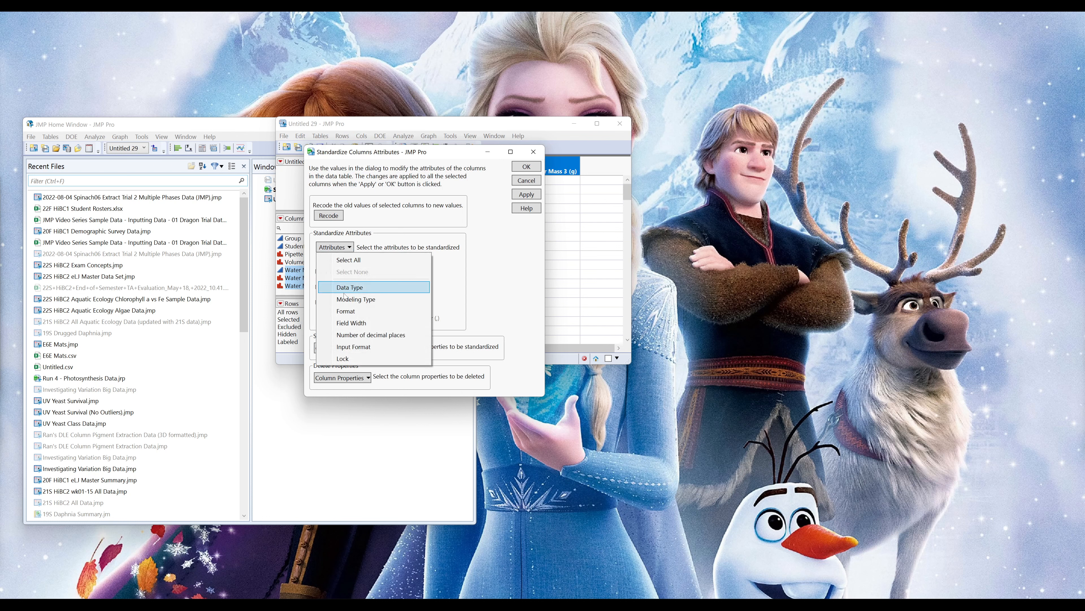
{"action": "left_click", "coordinate": [347, 286]}
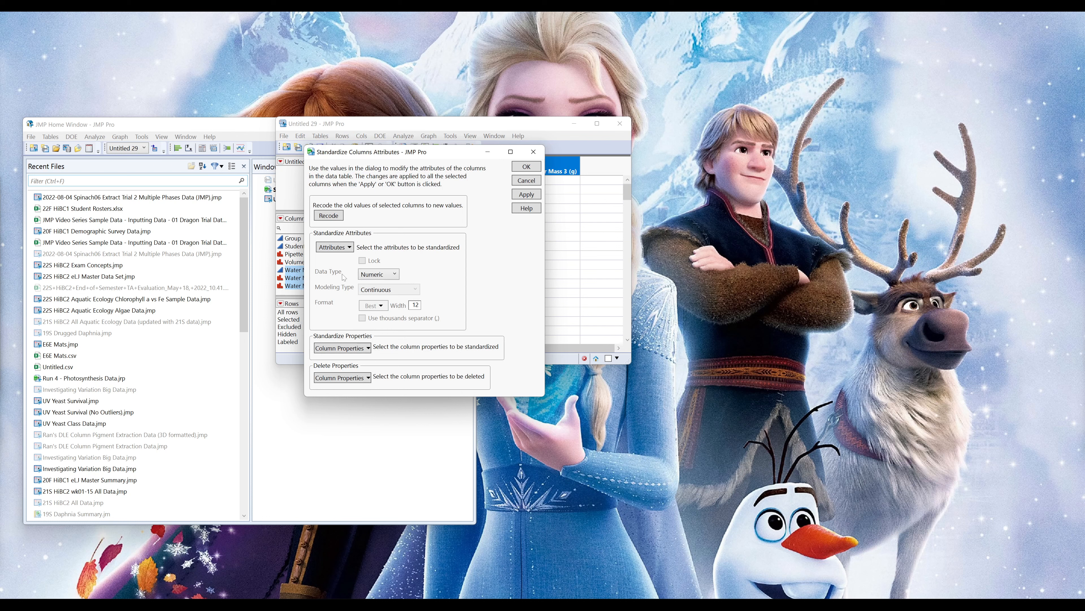
{"action": "left_click", "coordinate": [350, 248]}
{"action": "left_click", "coordinate": [347, 297]}
{"action": "left_click", "coordinate": [405, 291]}
{"action": "left_click", "coordinate": [385, 301]}
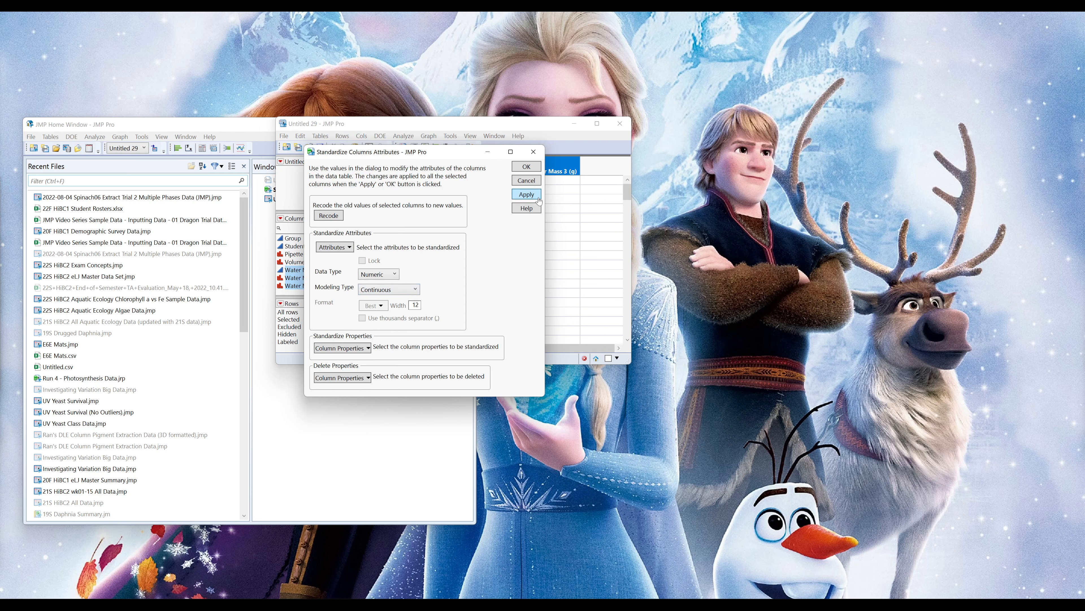
{"action": "left_click", "coordinate": [534, 197]}
{"action": "left_click", "coordinate": [532, 169]}
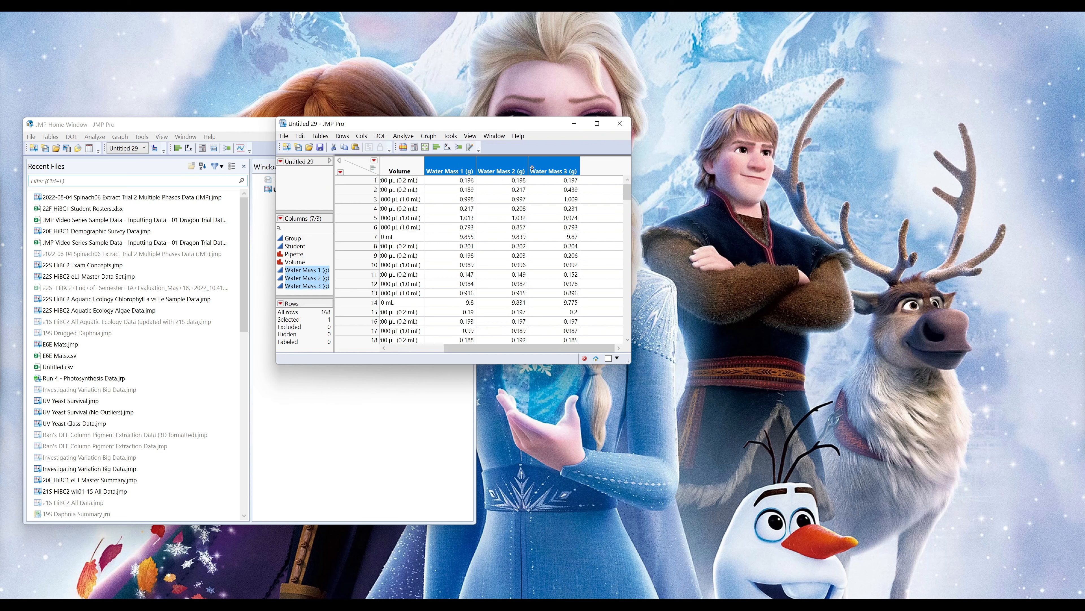
Stack the three Water Mass columns into a single data column in a new table, keeping all non-stacked columns
{"action": "left_click", "coordinate": [320, 136]}
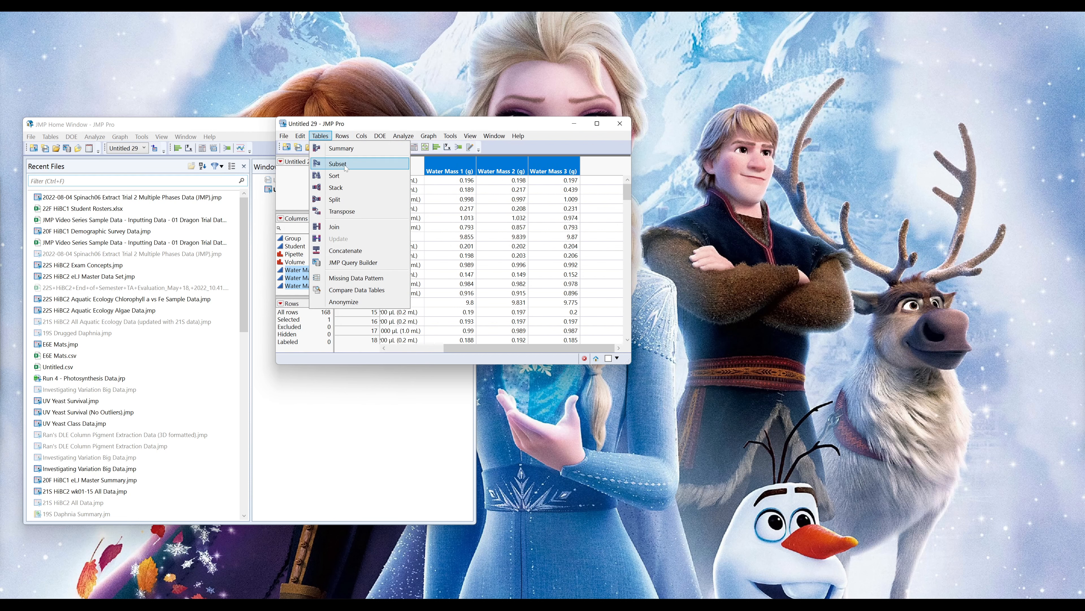
{"action": "left_click", "coordinate": [335, 189]}
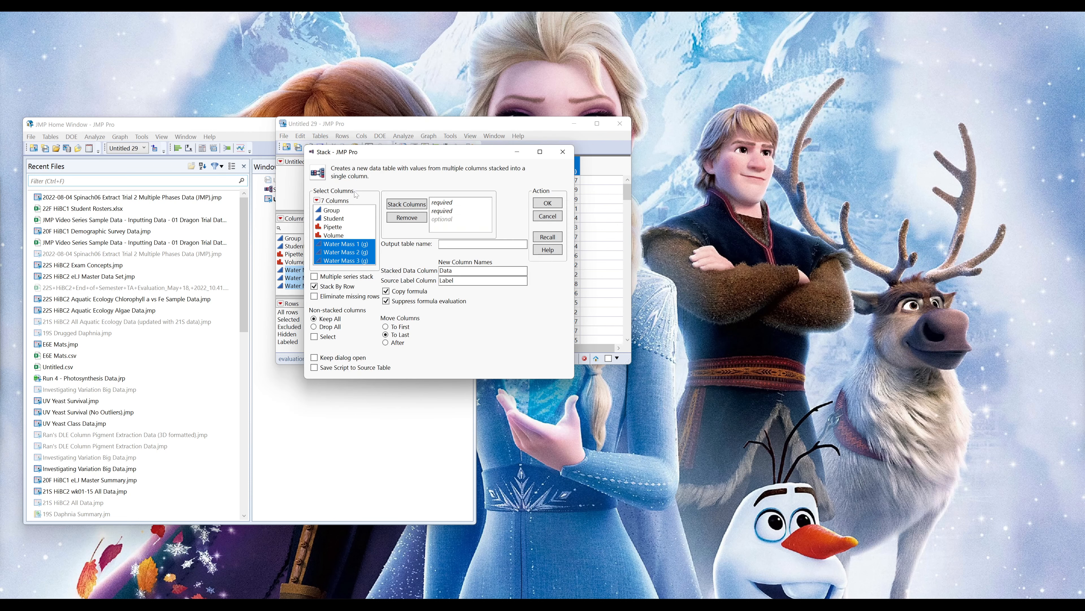
{"action": "left_click", "coordinate": [421, 208]}
{"action": "left_click", "coordinate": [541, 205]}
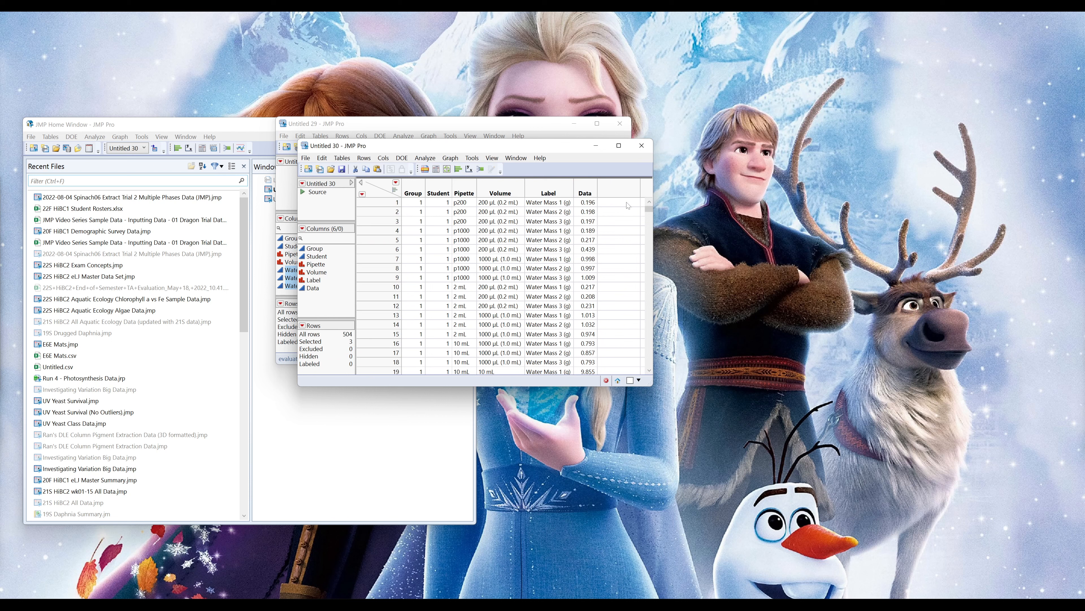
Delete the Label column from the stacked table and rename the Data column "Water mass (g)"
{"action": "right_click", "coordinate": [554, 191]}
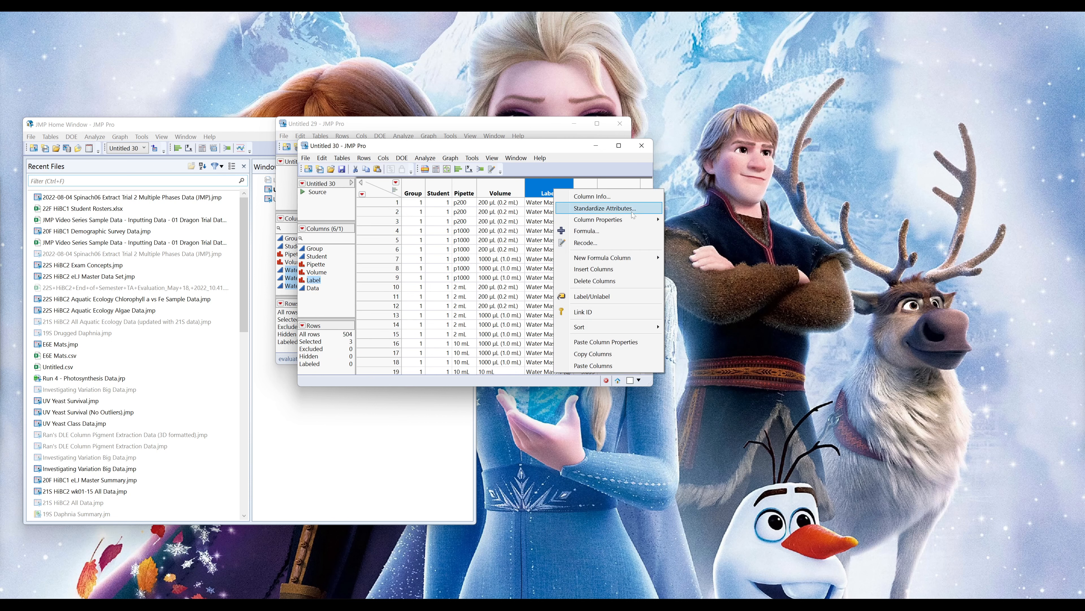
{"action": "left_click", "coordinate": [628, 281]}
{"action": "double_click", "coordinate": [538, 189]}
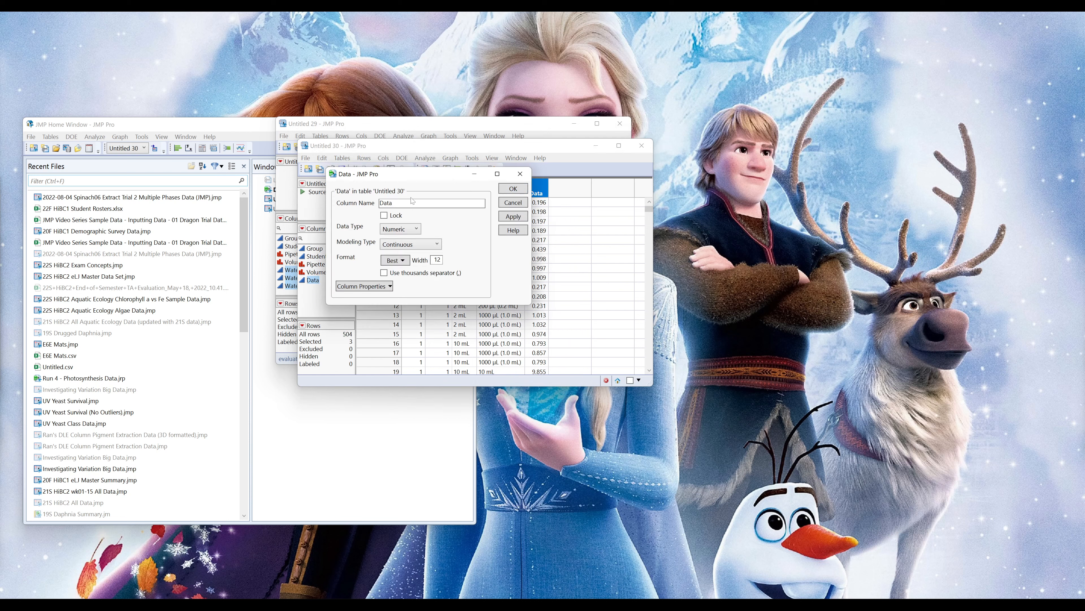
{"action": "type", "text": "Water mass (g)"}
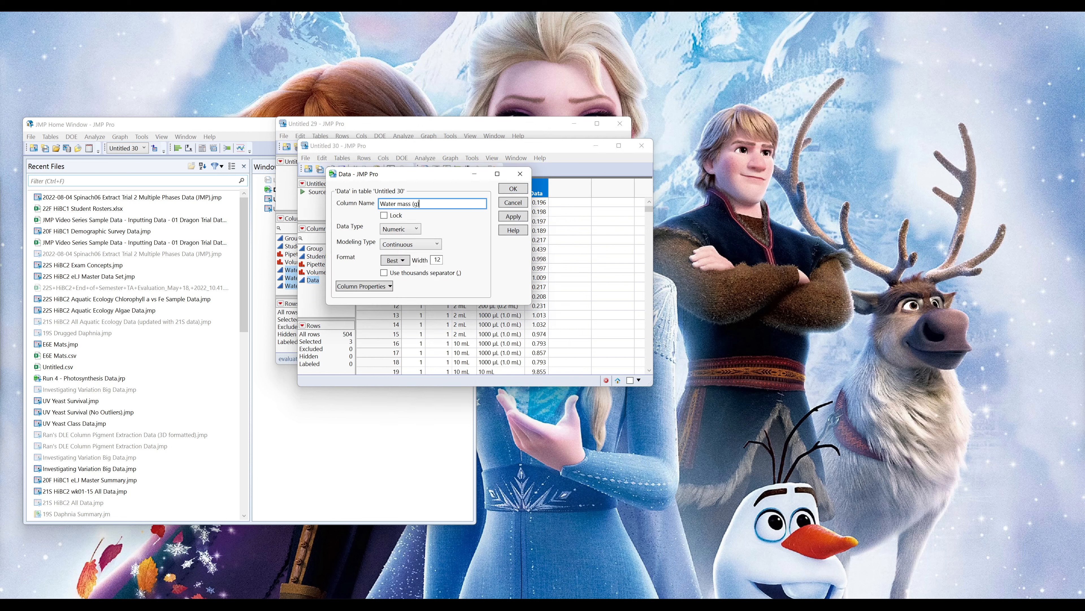
{"action": "left_click", "coordinate": [518, 213]}
{"action": "left_click", "coordinate": [515, 188]}
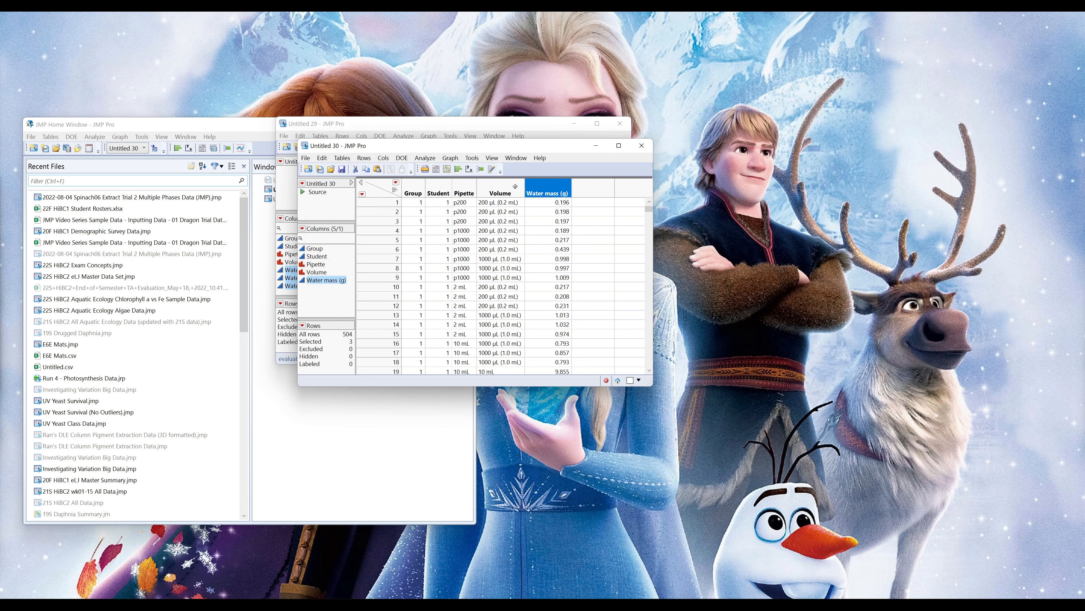
Delete the Group and Student columns from the stacked table
{"action": "left_click_drag", "start_coordinate": [417, 188], "coordinate": [440, 190]}
{"action": "right_click", "coordinate": [440, 190]}
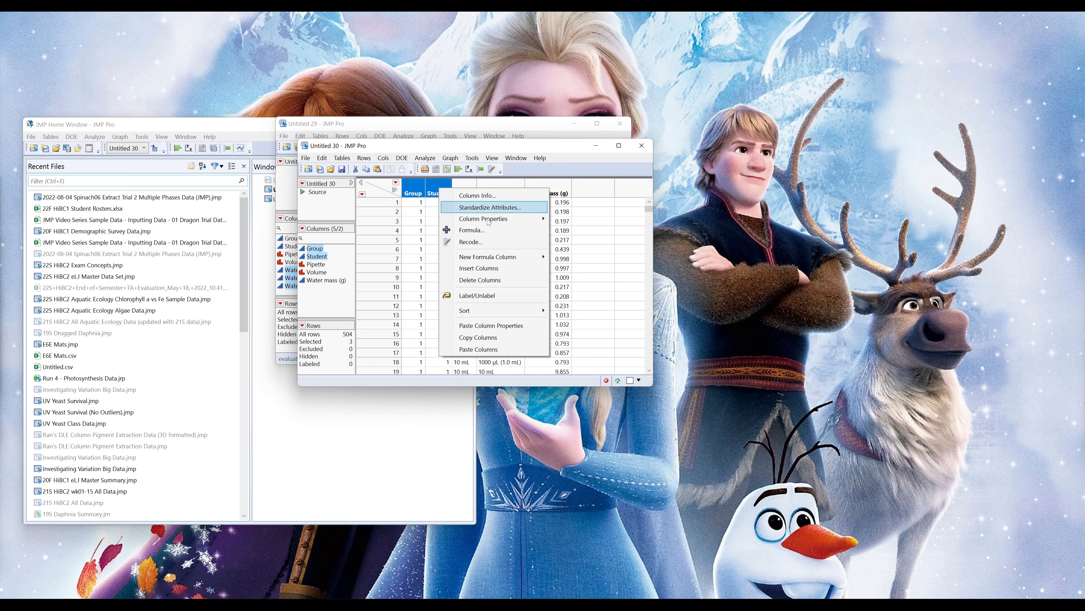
{"action": "left_click", "coordinate": [480, 281]}
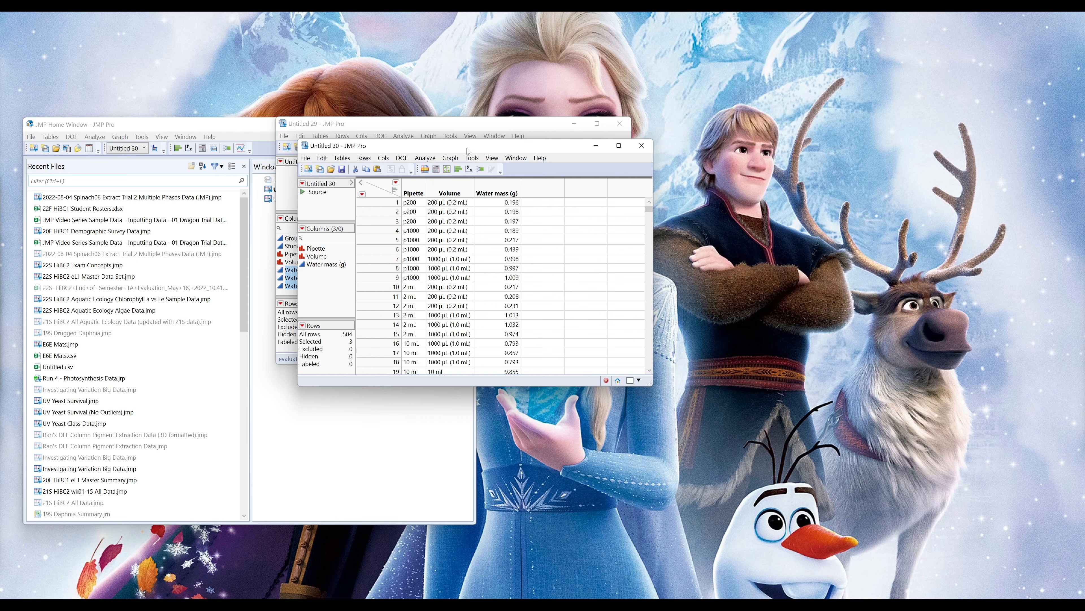
Close the original unstacked data table without saving its changes
{"action": "left_click_drag", "start_coordinate": [469, 153], "coordinate": [512, 201]}
{"action": "left_click", "coordinate": [620, 123]}
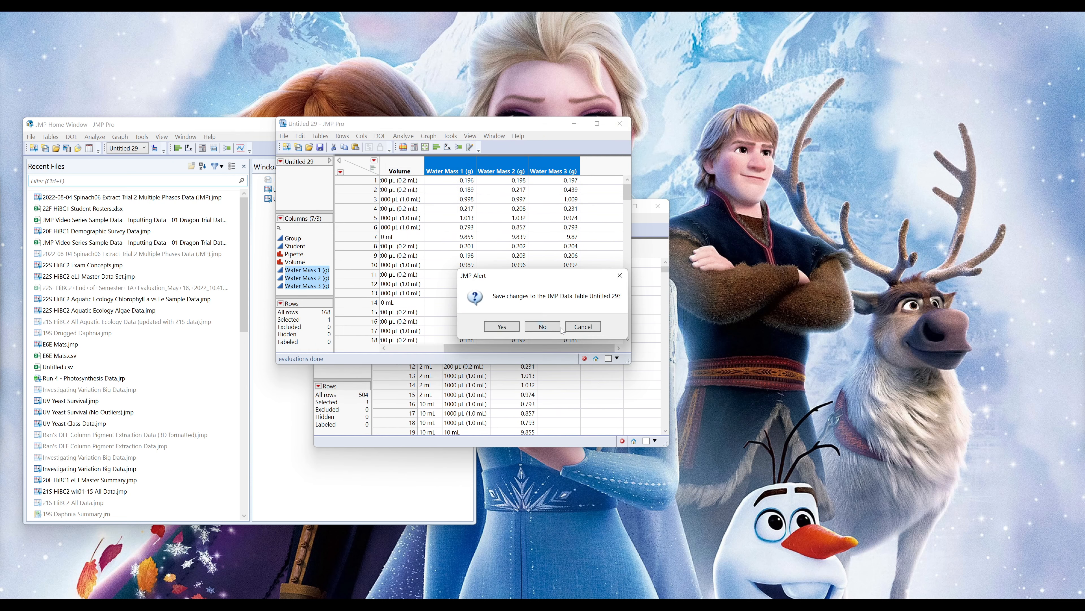
{"action": "left_click", "coordinate": [542, 326]}
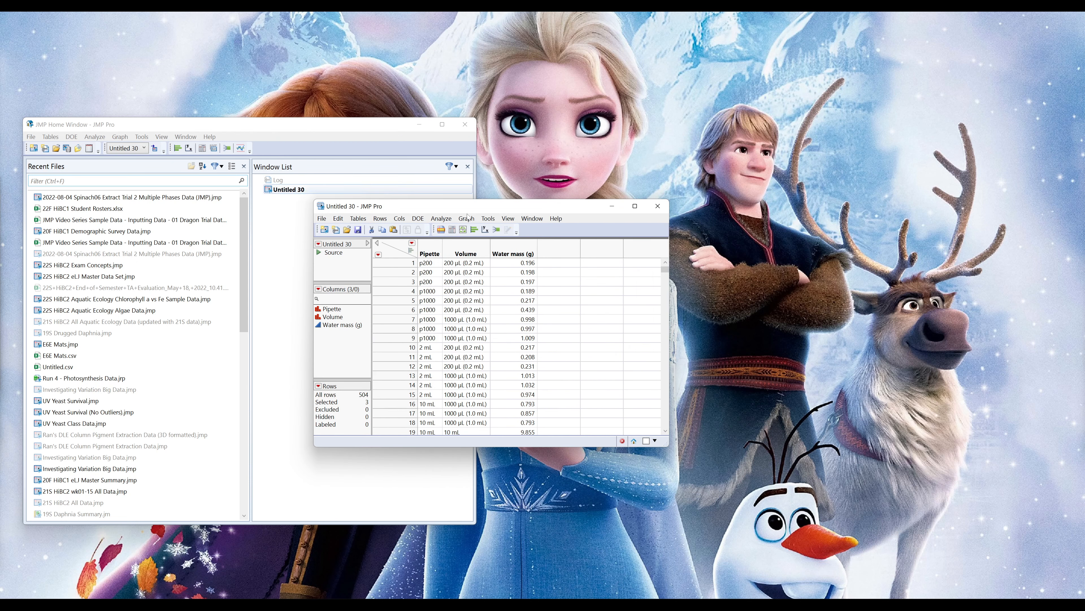
Build a graph of Water mass (g) by Pipette grouped within Volume, showing mean bars with the individual points overlaid
{"action": "left_click", "coordinate": [463, 229]}
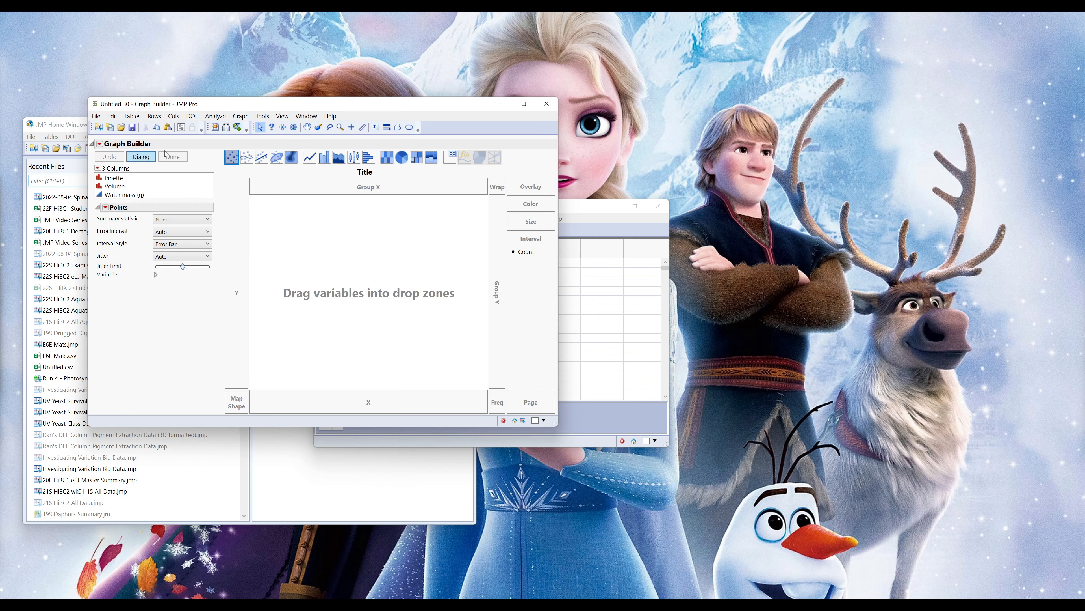
{"action": "left_click_drag", "start_coordinate": [114, 179], "coordinate": [363, 295]}
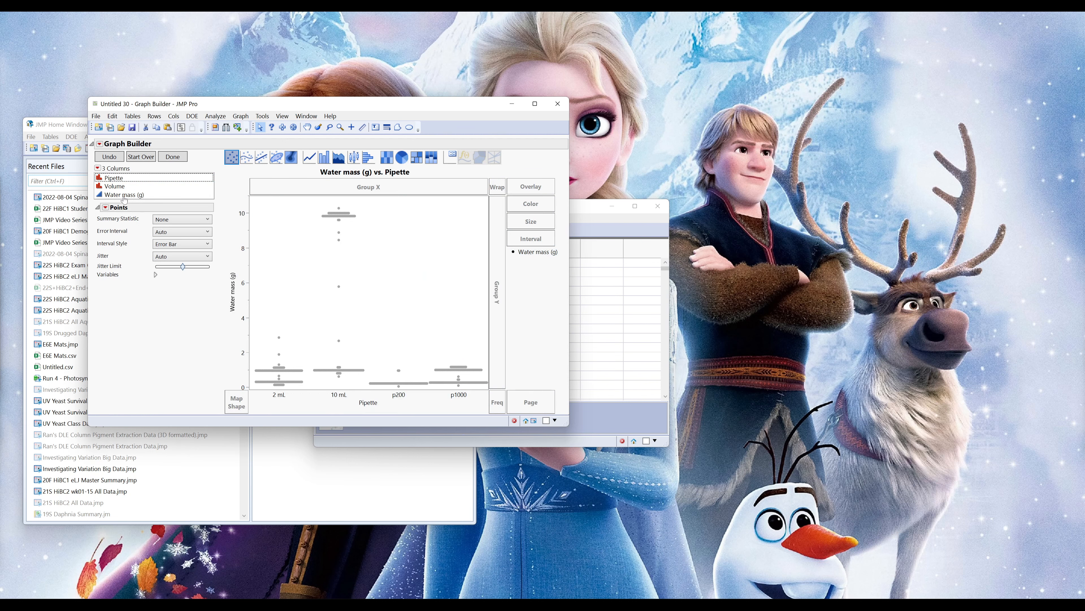
{"action": "left_click", "coordinate": [157, 187]}
{"action": "left_click_drag", "start_coordinate": [156, 188], "coordinate": [366, 409]}
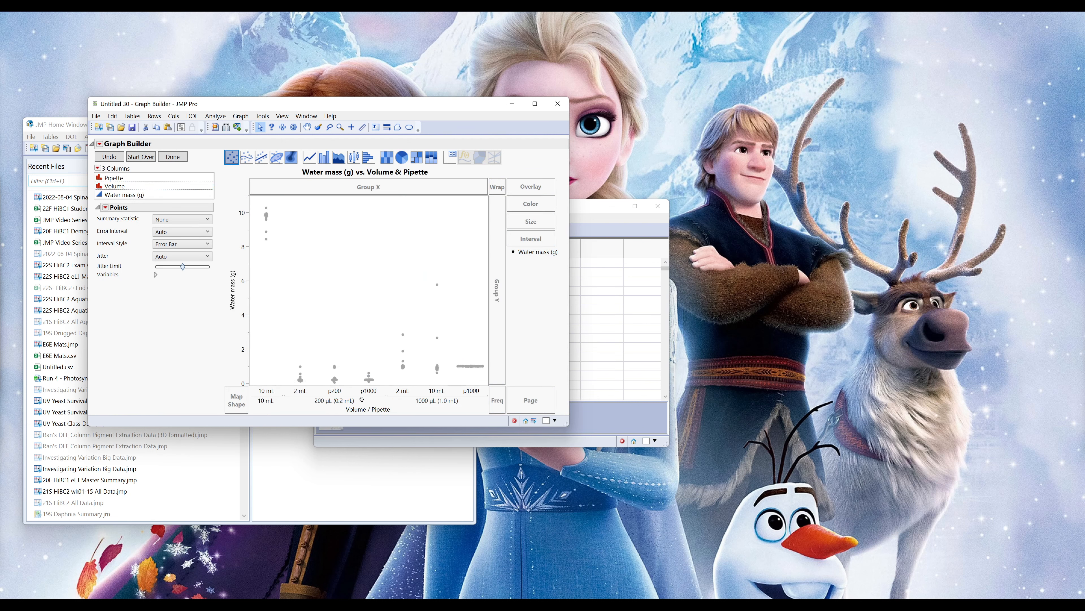
{"action": "left_click", "coordinate": [324, 157], "text": "shift"}
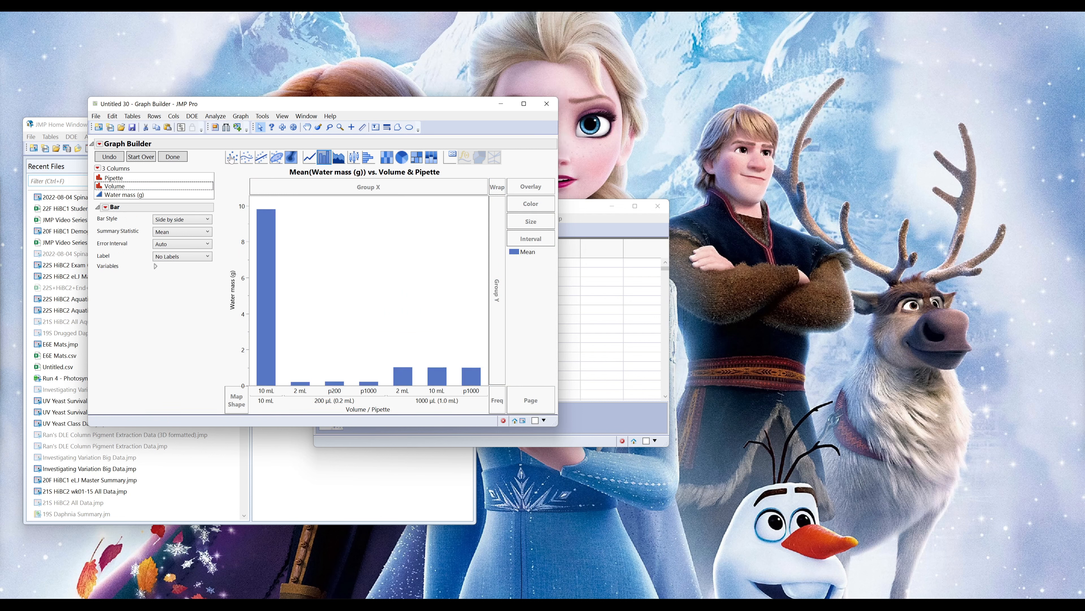
{"action": "double_click", "coordinate": [546, 260]}
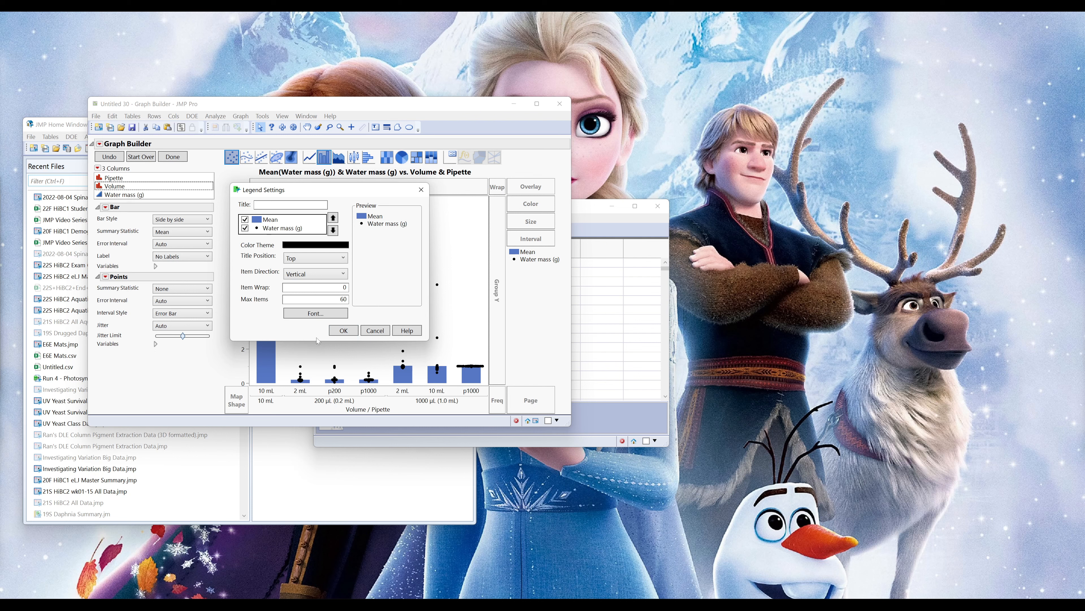
{"action": "left_click_drag", "start_coordinate": [317, 342], "coordinate": [317, 375]}
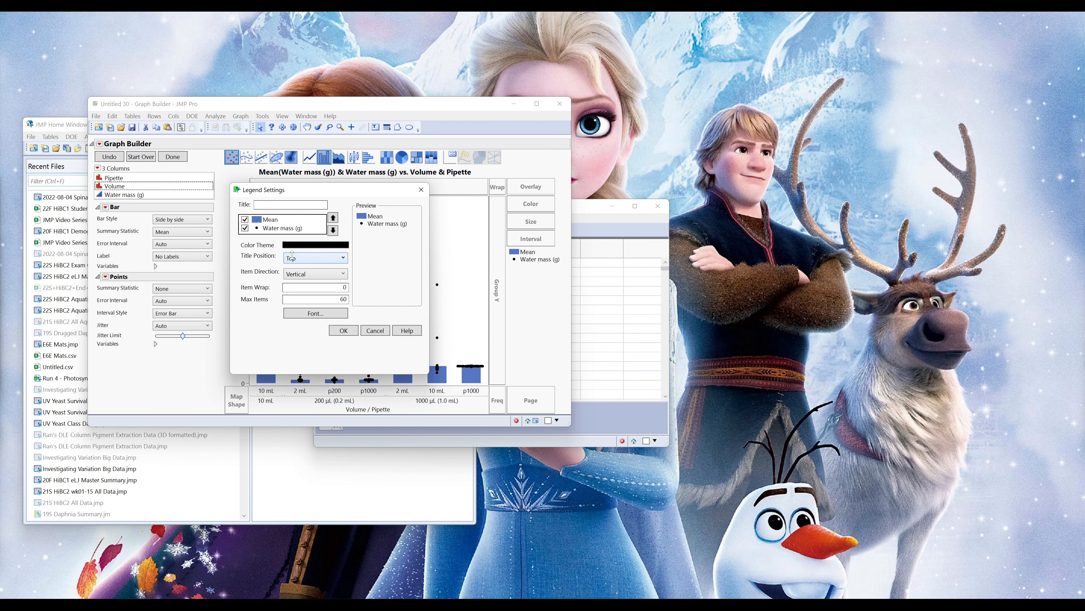
{"action": "left_click", "coordinate": [376, 333]}
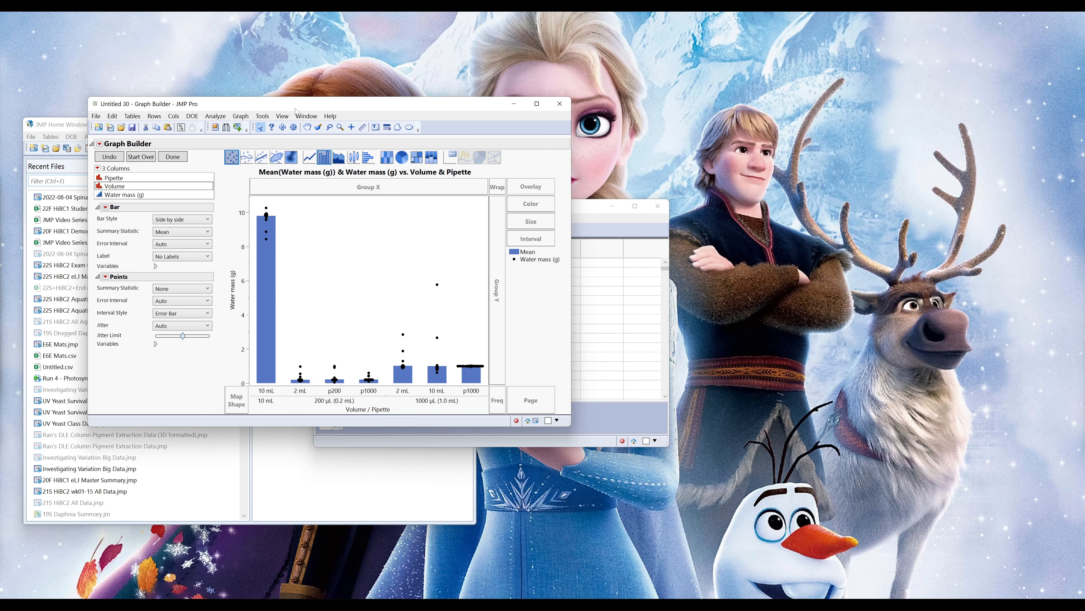
Add error bars to the bar chart with the error interval set to Standard Deviation
{"action": "mouse_move", "coordinate": [296, 111]}
{"action": "left_mouse_down"}
{"action": "mouse_move", "coordinate": [643, 158]}
{"action": "mouse_move", "coordinate": [287, 129]}
{"action": "left_mouse_up"}
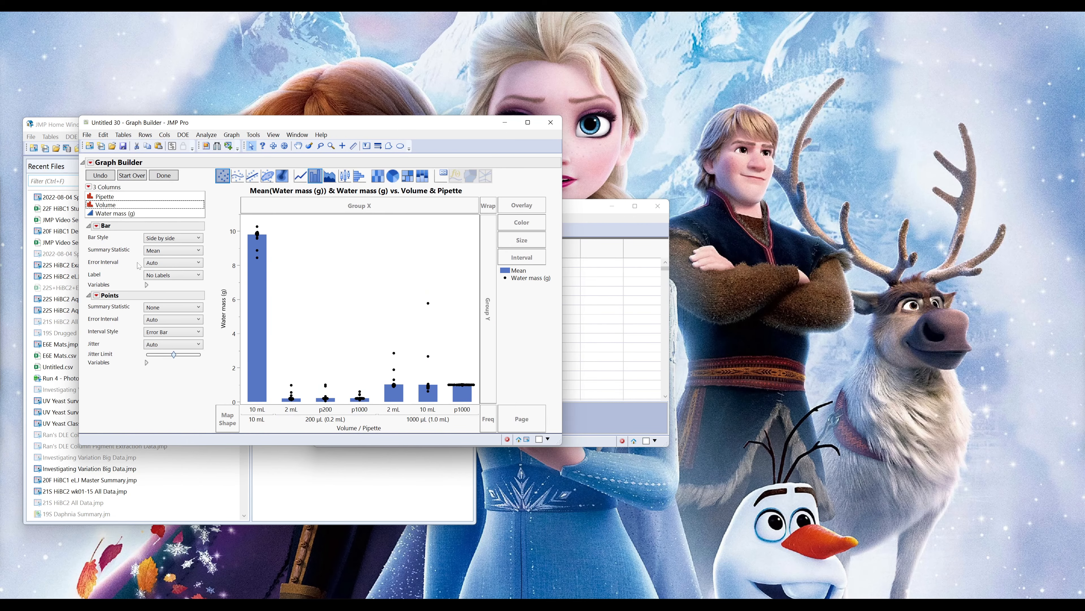
{"action": "left_click", "coordinate": [173, 262]}
{"action": "left_click", "coordinate": [176, 321]}
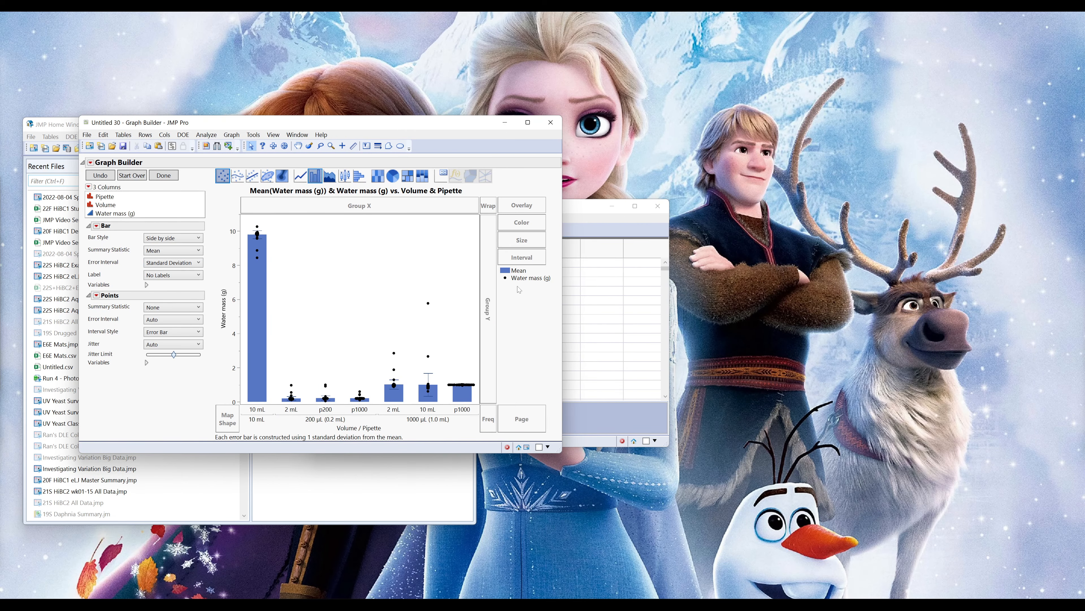
Recolor the Mean bars gray in the graph's legend settings
{"action": "double_click", "coordinate": [520, 287]}
{"action": "left_click", "coordinate": [236, 255]}
{"action": "left_click", "coordinate": [346, 354]}
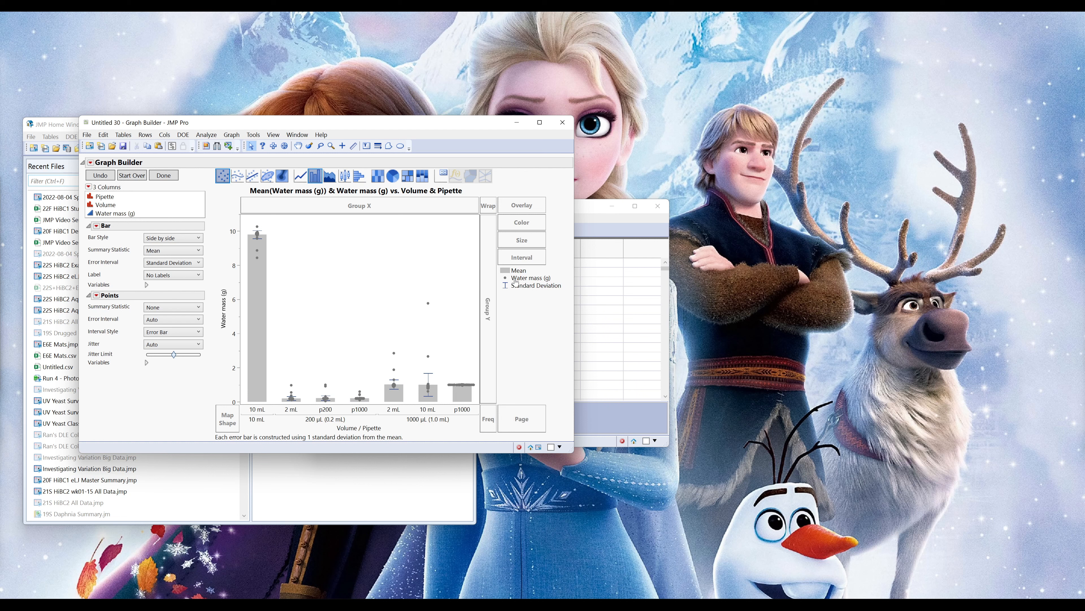
Thicken the lines of the Standard Deviation error bars through the graph's legend settings
{"action": "right_click", "coordinate": [515, 283]}
{"action": "mouse_move", "coordinate": [549, 285]}
{"action": "left_click", "coordinate": [613, 286]}
{"action": "right_click", "coordinate": [529, 287]}
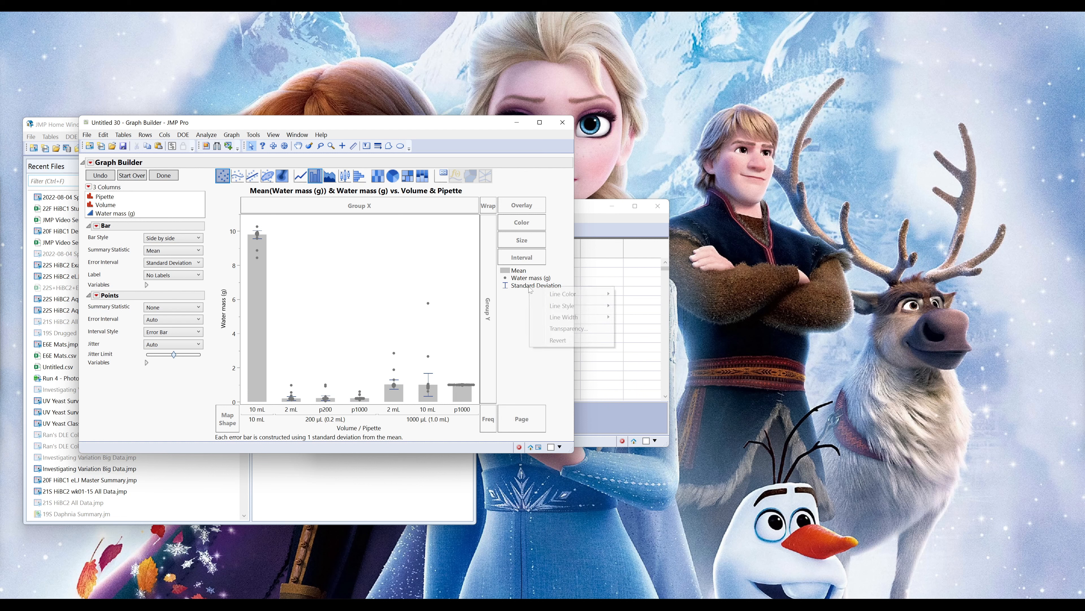
{"action": "mouse_move", "coordinate": [573, 306]}
{"action": "left_click", "coordinate": [641, 341]}
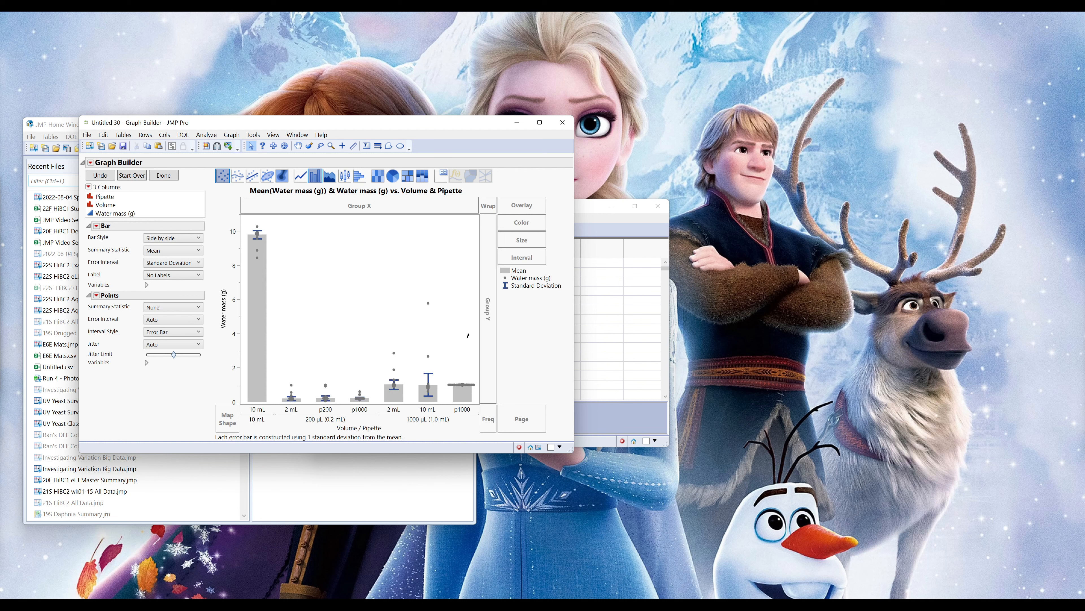
Add reference lines at 0, 0.2 and 1 to the Water mass (g) axis
{"action": "double_click", "coordinate": [229, 348]}
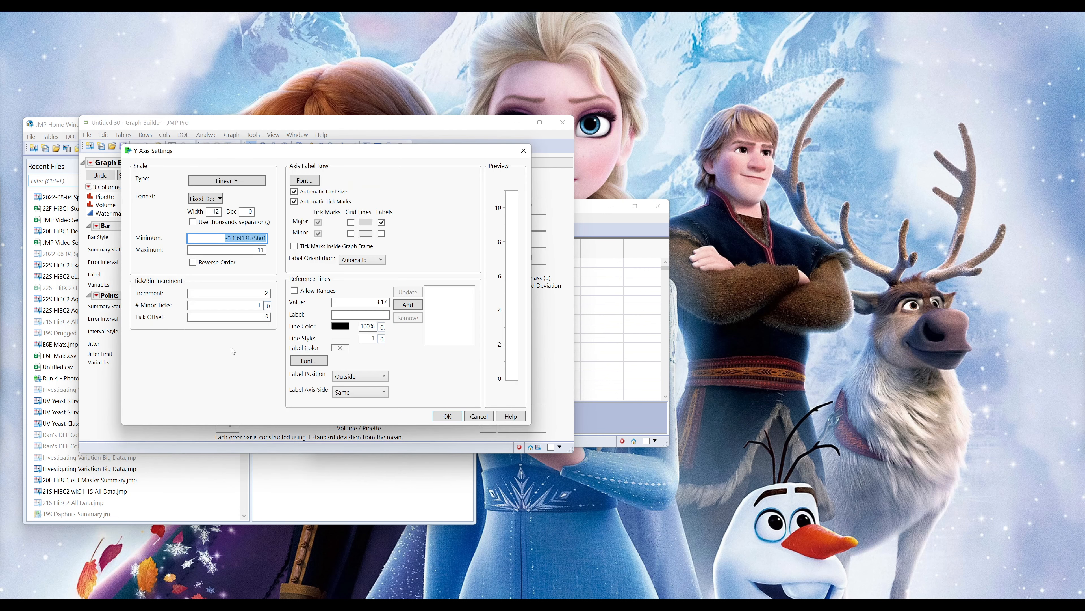
{"action": "left_click", "coordinate": [361, 302]}
{"action": "type", "text": "0"}
{"action": "left_click", "coordinate": [407, 304]}
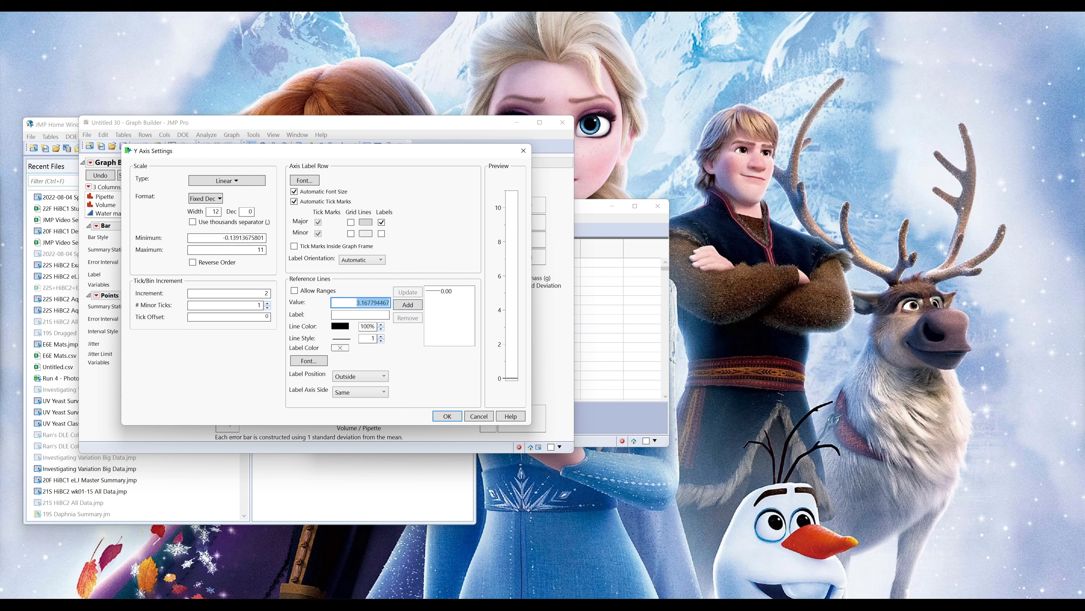
{"action": "type", "text": "0.2"}
{"action": "left_click", "coordinate": [407, 304]}
{"action": "double_click", "coordinate": [376, 302]}
{"action": "key", "text": "BackSpace"}
{"action": "type", "text": "2"}
{"action": "key", "text": "BackSpace"}
{"action": "key", "text": "1"}
{"action": "left_click", "coordinate": [407, 305]}
Change the 0.20 and 1.00 reference lines to a dotted line style and apply the axis settings
{"action": "left_click", "coordinate": [446, 300]}
{"action": "left_click", "coordinate": [340, 339]}
{"action": "left_click", "coordinate": [363, 355]}
{"action": "left_click", "coordinate": [404, 294]}
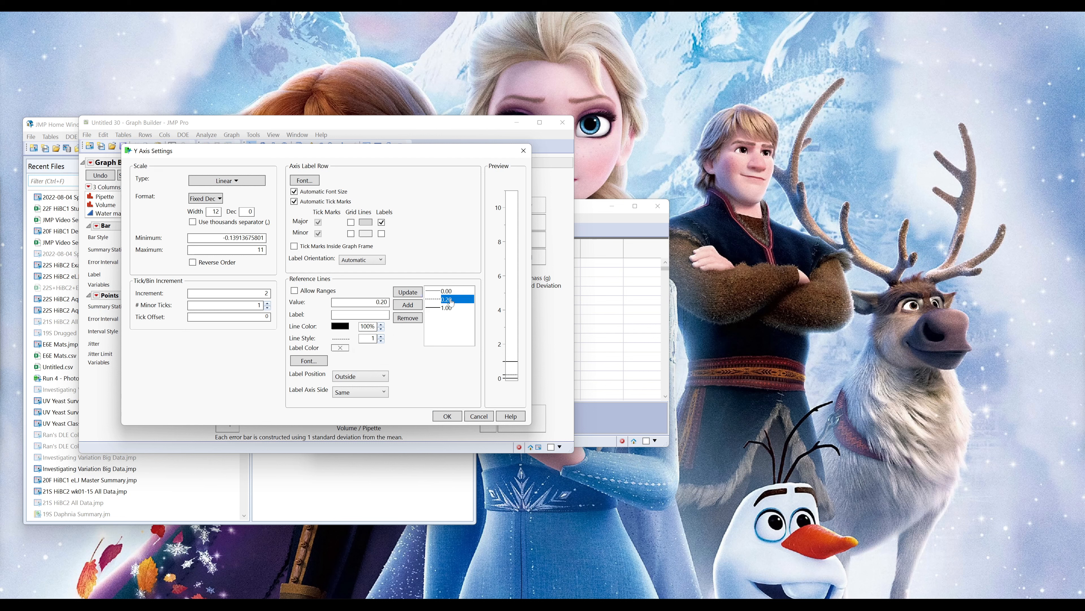
{"action": "left_click", "coordinate": [443, 307]}
{"action": "left_click", "coordinate": [341, 340]}
{"action": "left_click", "coordinate": [366, 356]}
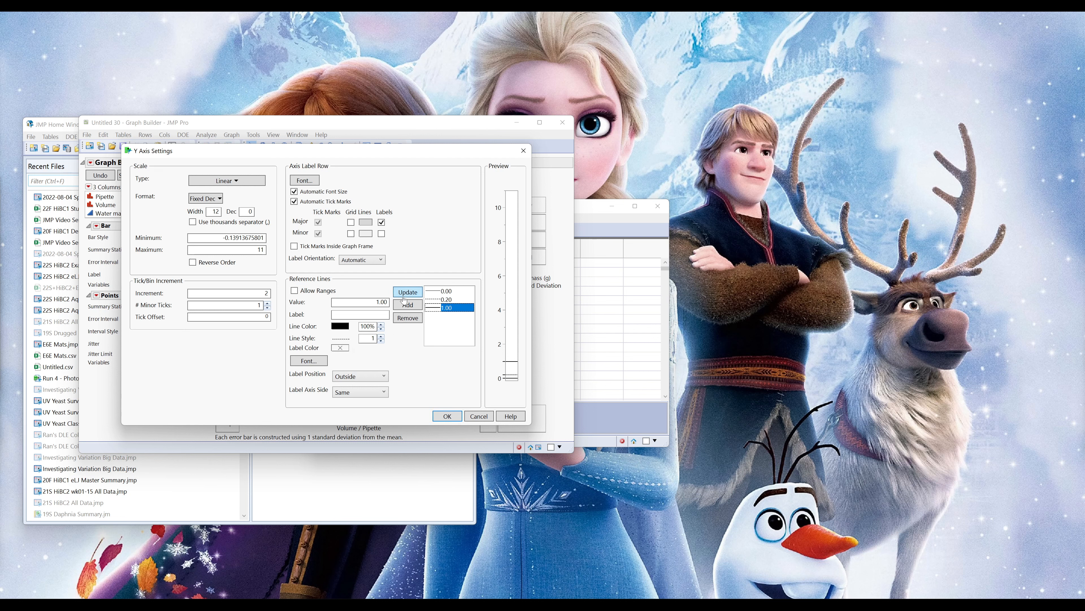
{"action": "left_click", "coordinate": [407, 292]}
{"action": "left_click", "coordinate": [447, 417]}
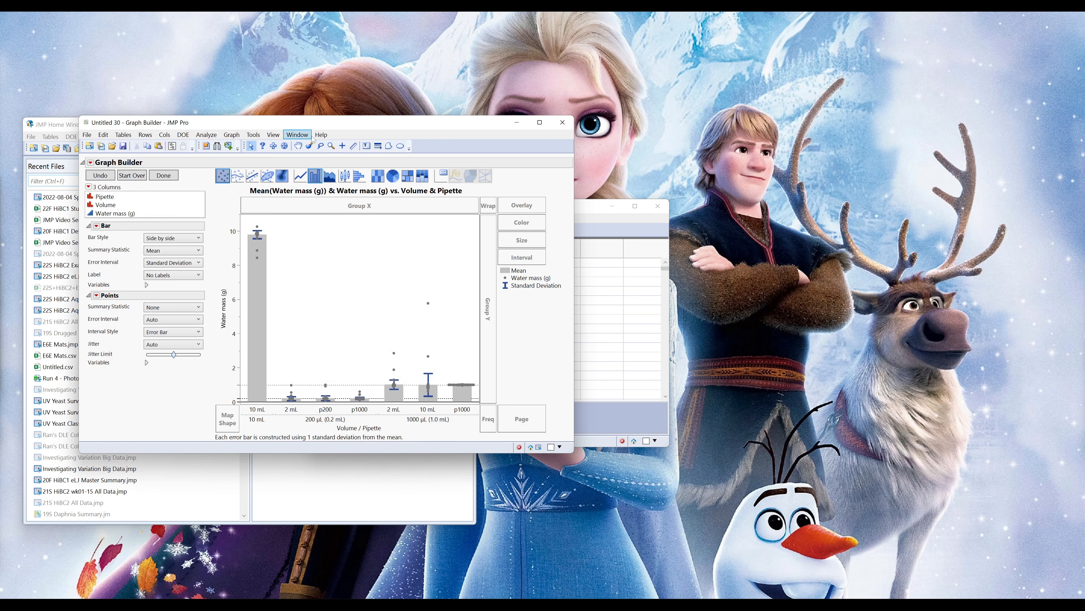
Finish the graph, hide its title, legend and footer, and move its window clear of the data table
{"action": "left_click_drag", "start_coordinate": [278, 124], "coordinate": [777, 134]}
{"action": "left_click", "coordinate": [663, 185]}
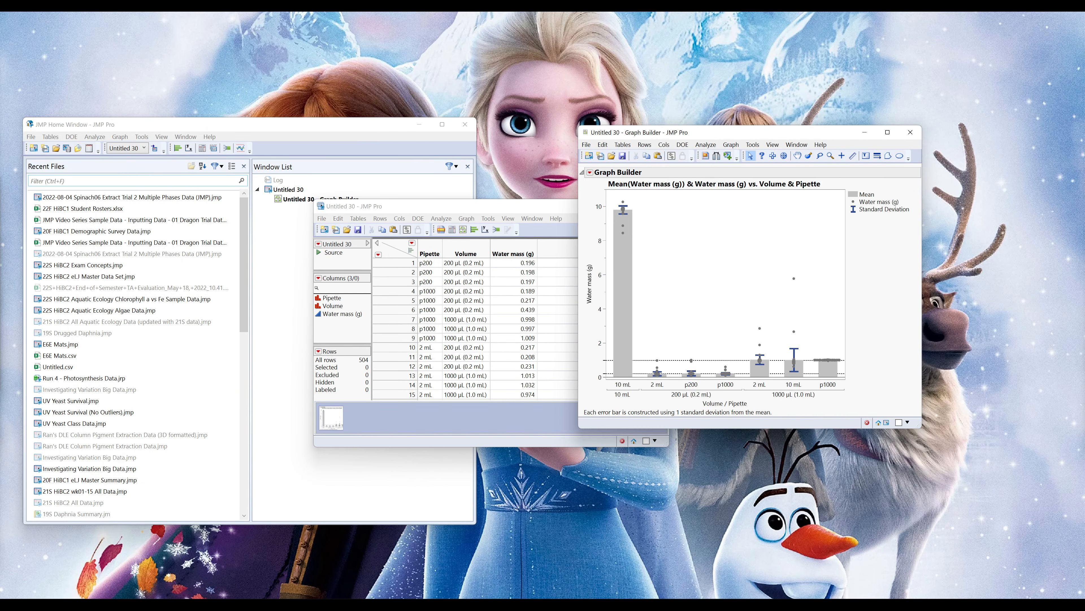
{"action": "left_click", "coordinate": [590, 173], "text": "alt"}
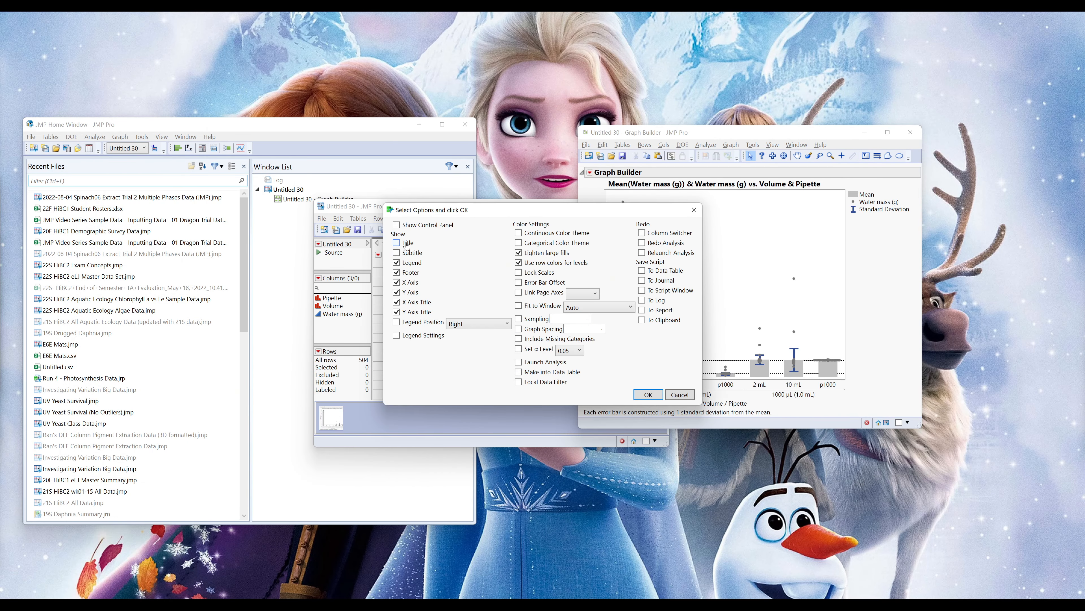
{"action": "left_click", "coordinate": [678, 392]}
{"action": "left_click_drag", "start_coordinate": [671, 139], "coordinate": [830, 125]}
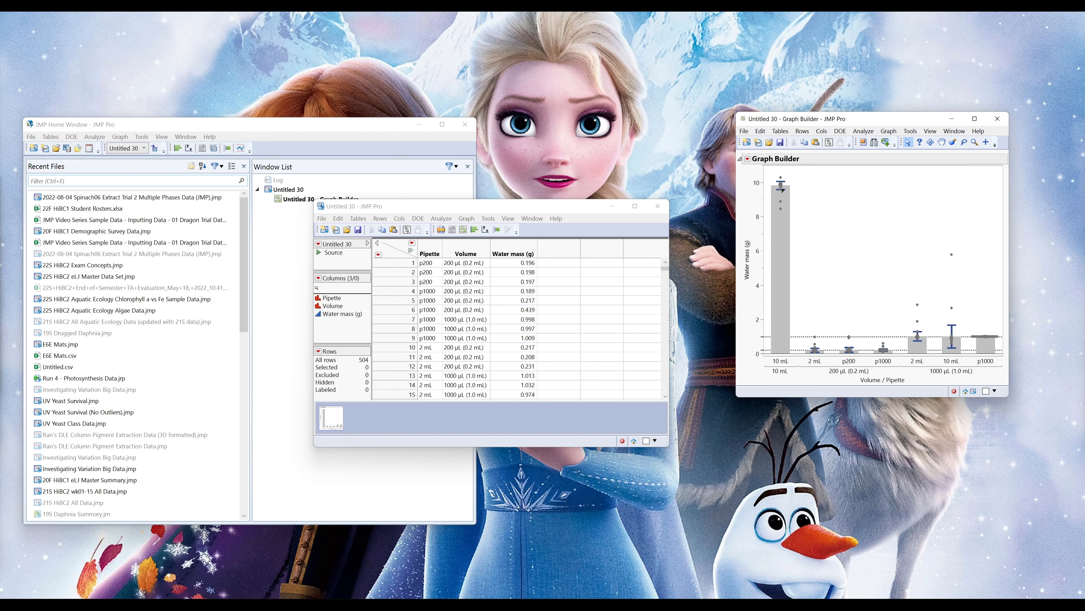
Move the stacked data table beside the graph and open Tabulate for it
{"action": "left_click_drag", "start_coordinate": [470, 206], "coordinate": [534, 118]}
{"action": "left_click", "coordinate": [505, 130]}
{"action": "left_click", "coordinate": [523, 163]}
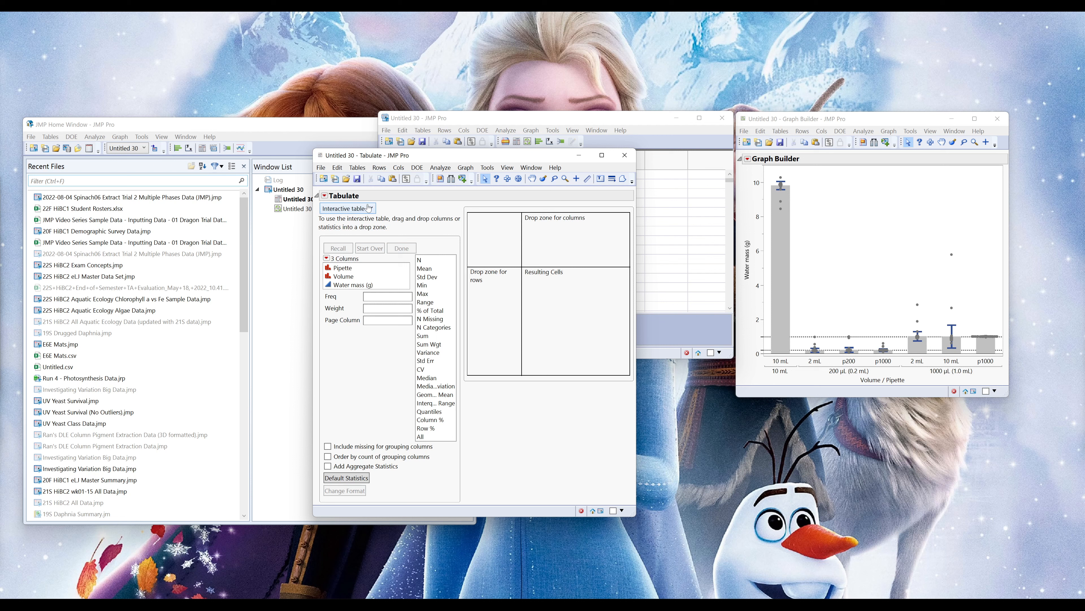
{"action": "left_click", "coordinate": [370, 208]}
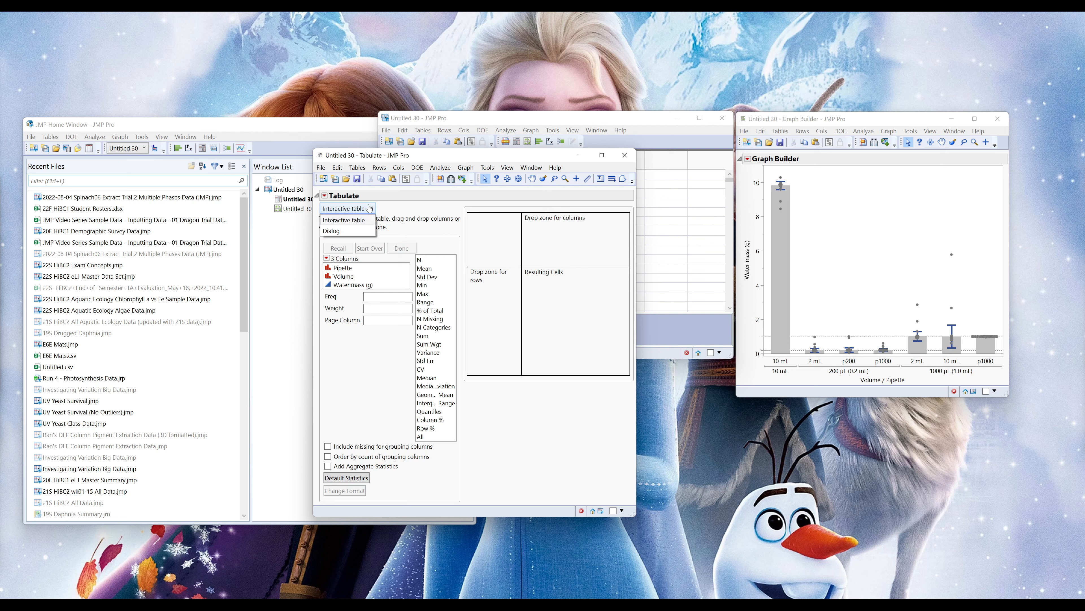
{"action": "left_click", "coordinate": [348, 229]}
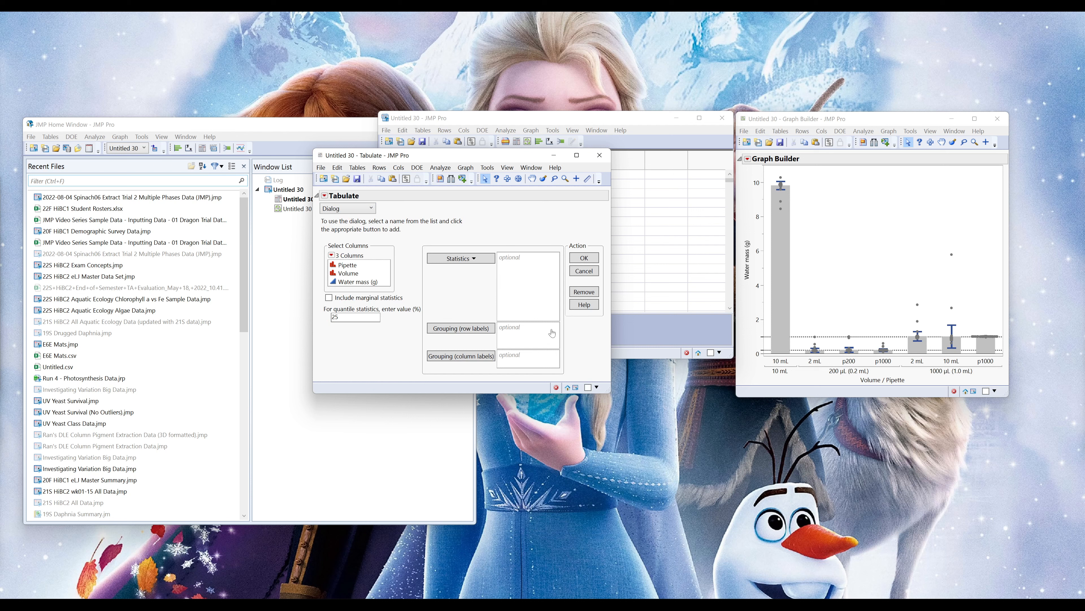
{"action": "left_click", "coordinate": [348, 209]}
{"action": "left_click", "coordinate": [347, 222]}
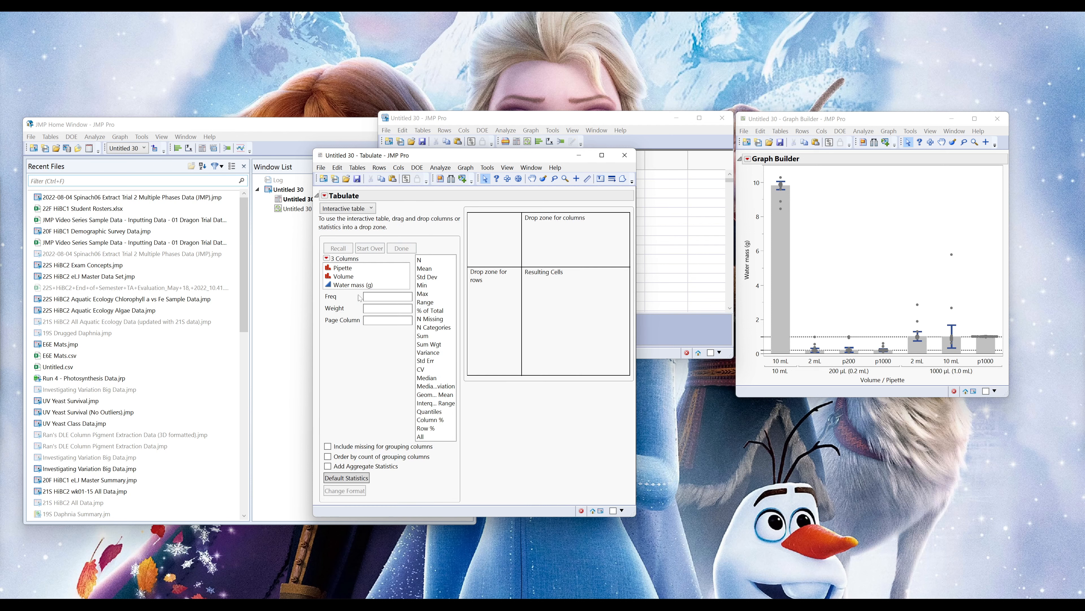
Tabulate Water mass (g) with Volume as the row grouping and Pipette nested within it
{"action": "left_click", "coordinate": [358, 284]}
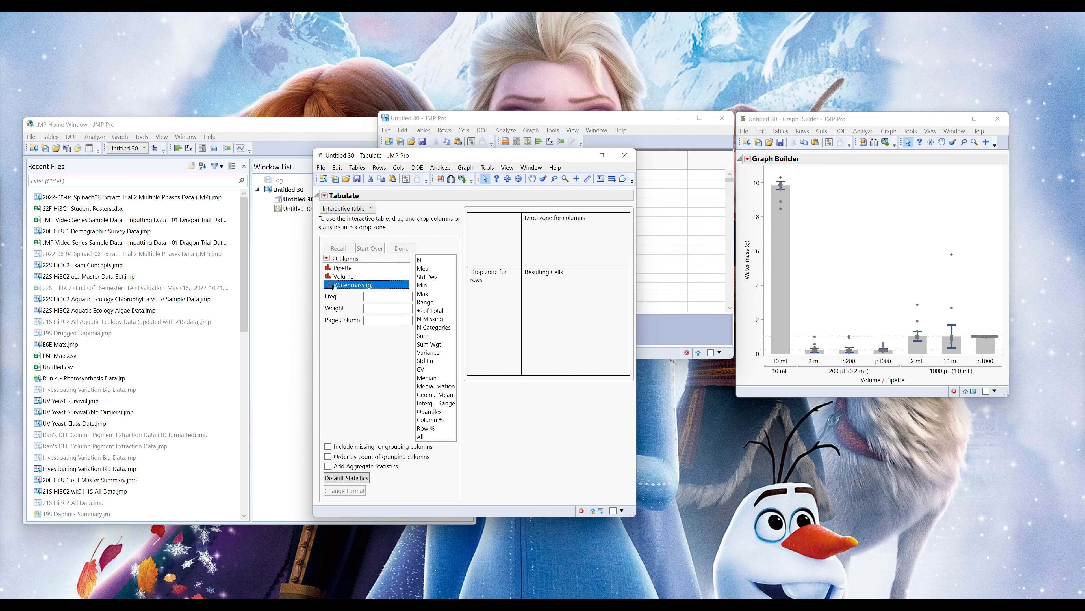
{"action": "left_click_drag", "start_coordinate": [334, 288], "coordinate": [550, 256]}
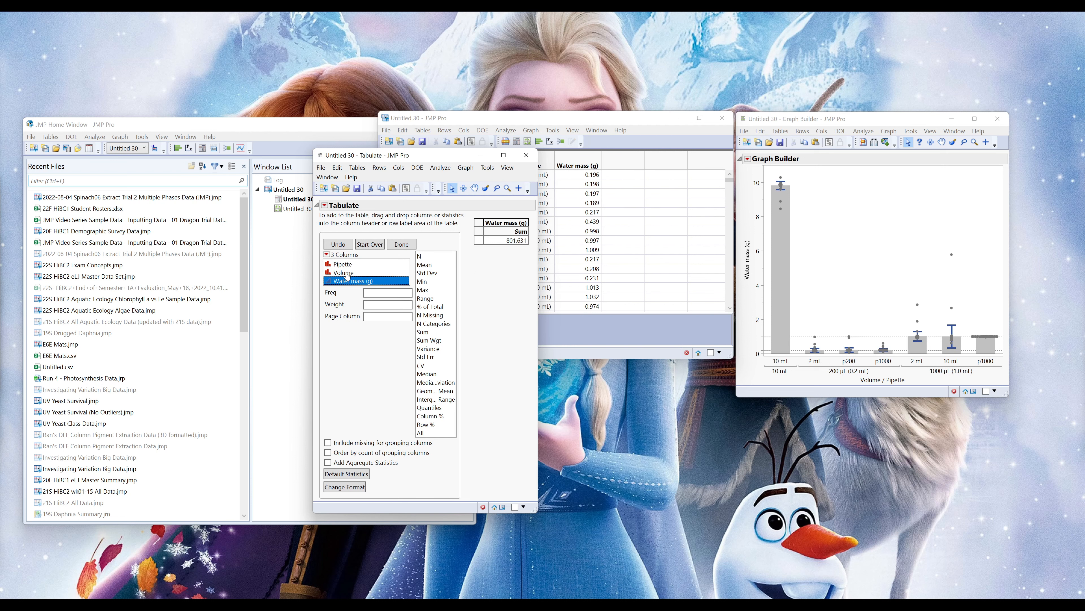
{"action": "left_click_drag", "start_coordinate": [337, 272], "coordinate": [481, 243]}
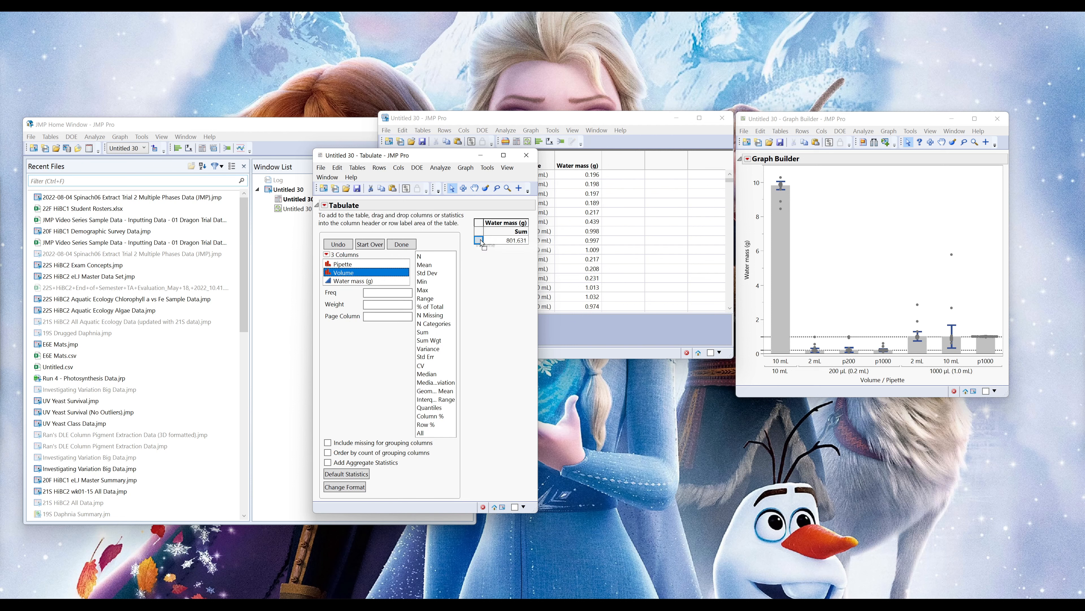
{"action": "left_click_drag", "start_coordinate": [481, 242], "coordinate": [482, 243]}
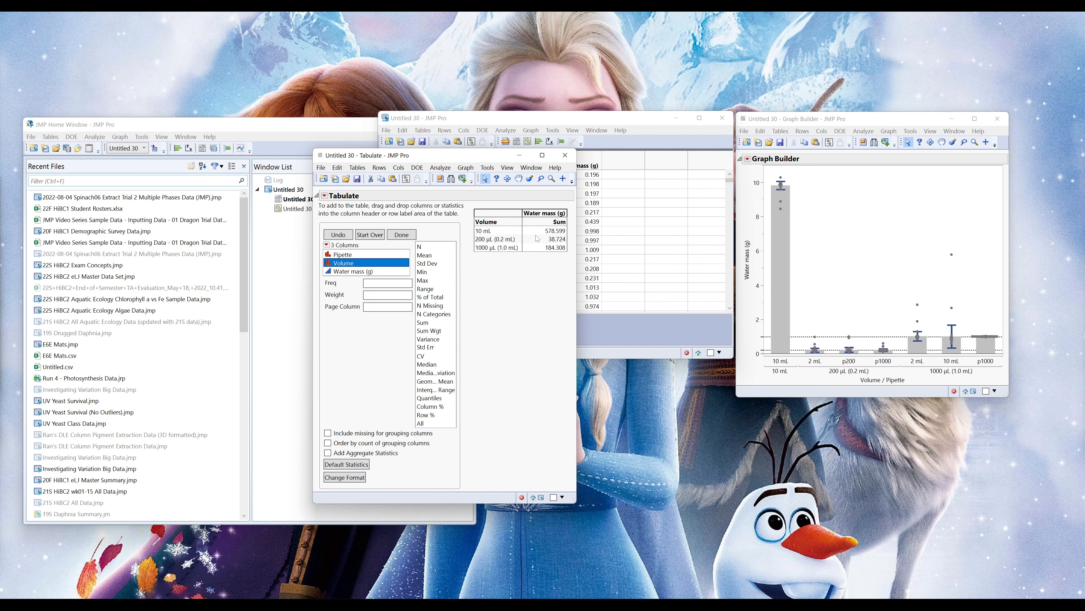
{"action": "left_click", "coordinate": [336, 256]}
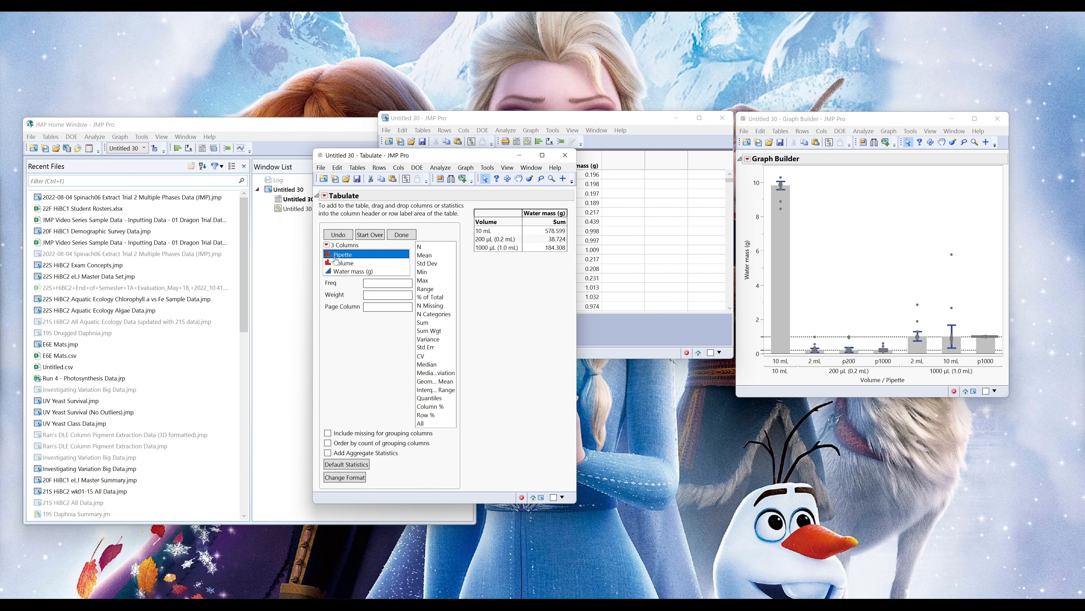
{"action": "left_click_drag", "start_coordinate": [337, 261], "coordinate": [512, 227]}
{"action": "mouse_move", "coordinate": [507, 229]}
{"action": "left_mouse_down"}
{"action": "mouse_move", "coordinate": [480, 227]}
{"action": "mouse_move", "coordinate": [520, 224]}
{"action": "left_mouse_up"}
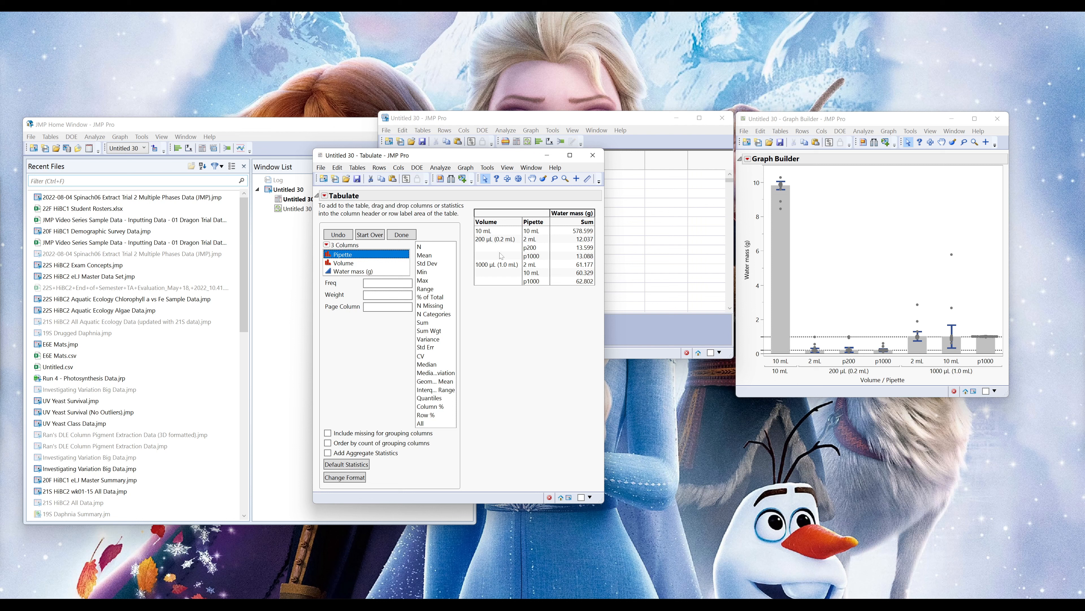
Replace the Sum statistic in the summary table with Mean and add Std Dev beside it
{"action": "left_click", "coordinate": [576, 233]}
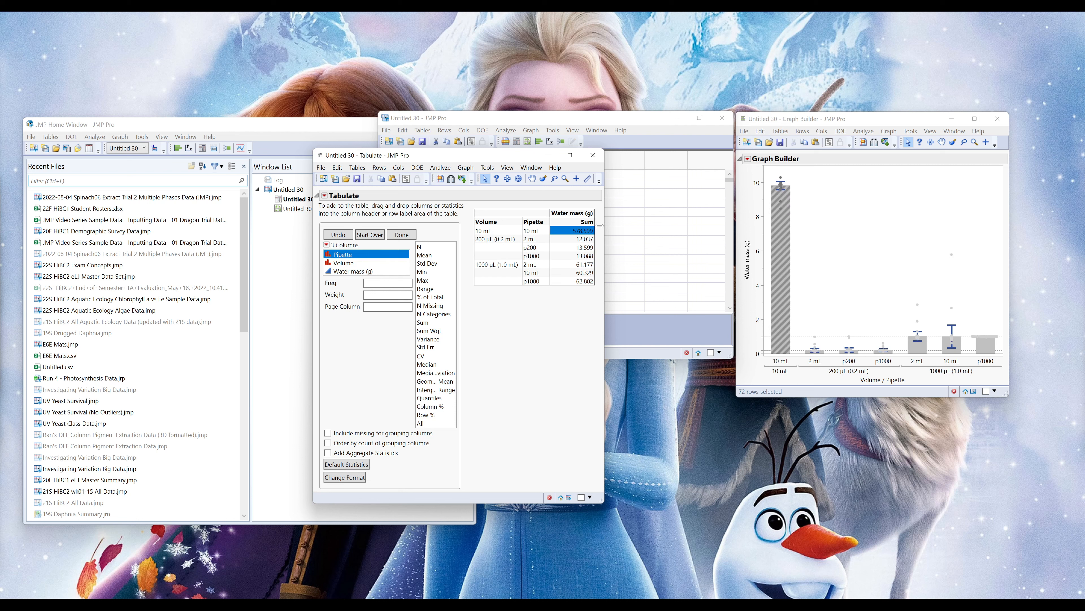
{"action": "left_click", "coordinate": [571, 257]}
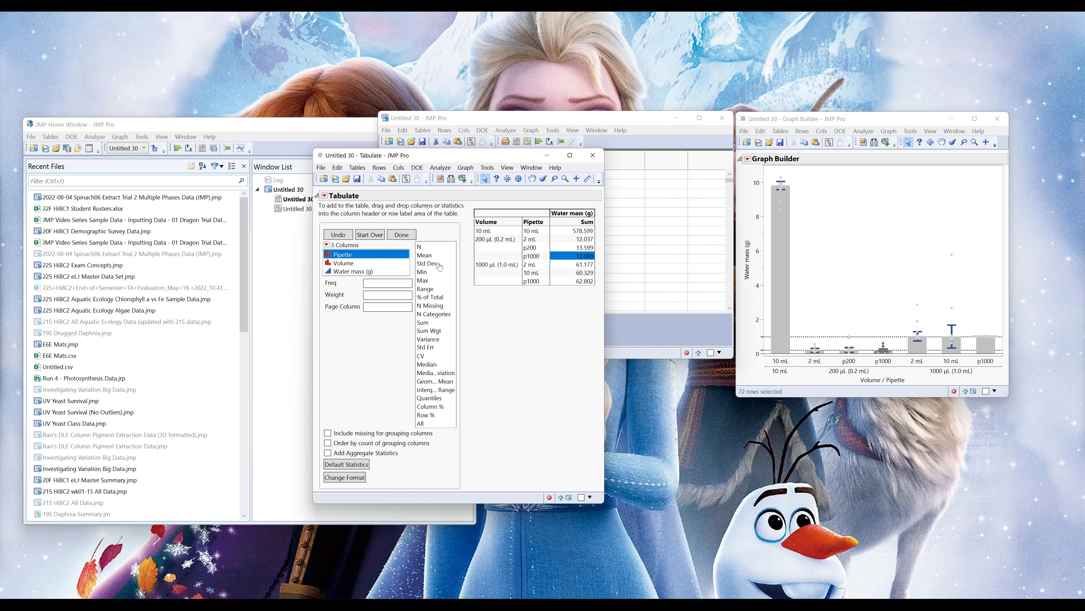
{"action": "left_click", "coordinate": [424, 256]}
{"action": "left_click_drag", "start_coordinate": [426, 256], "coordinate": [570, 227]}
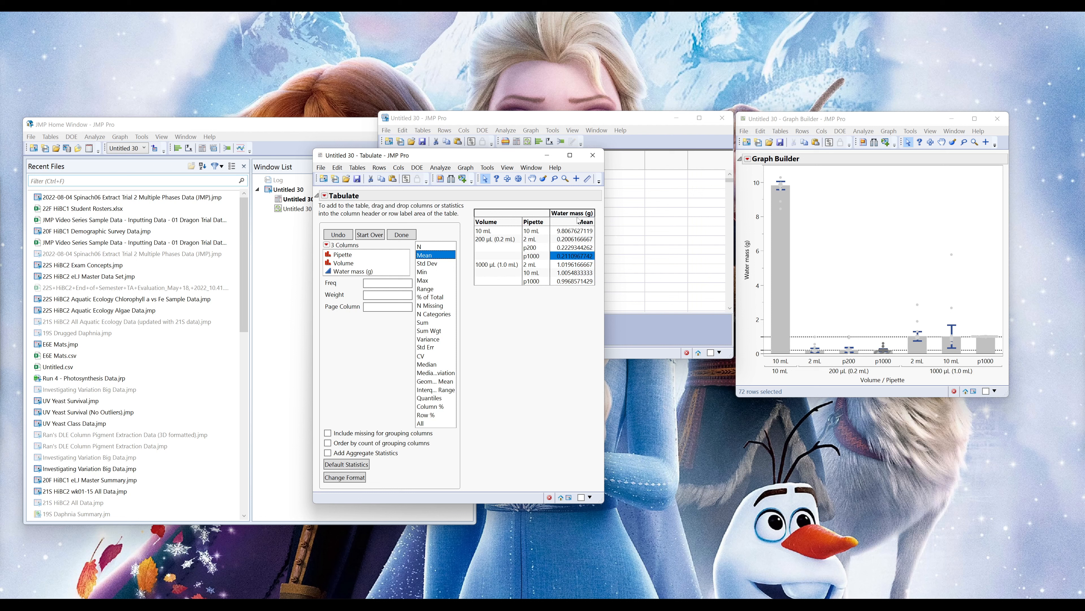
{"action": "left_click", "coordinate": [427, 264]}
{"action": "mouse_move", "coordinate": [434, 265]}
{"action": "left_mouse_down"}
{"action": "mouse_move", "coordinate": [556, 248]}
{"action": "mouse_move", "coordinate": [603, 229]}
{"action": "mouse_move", "coordinate": [595, 224]}
{"action": "left_mouse_up"}
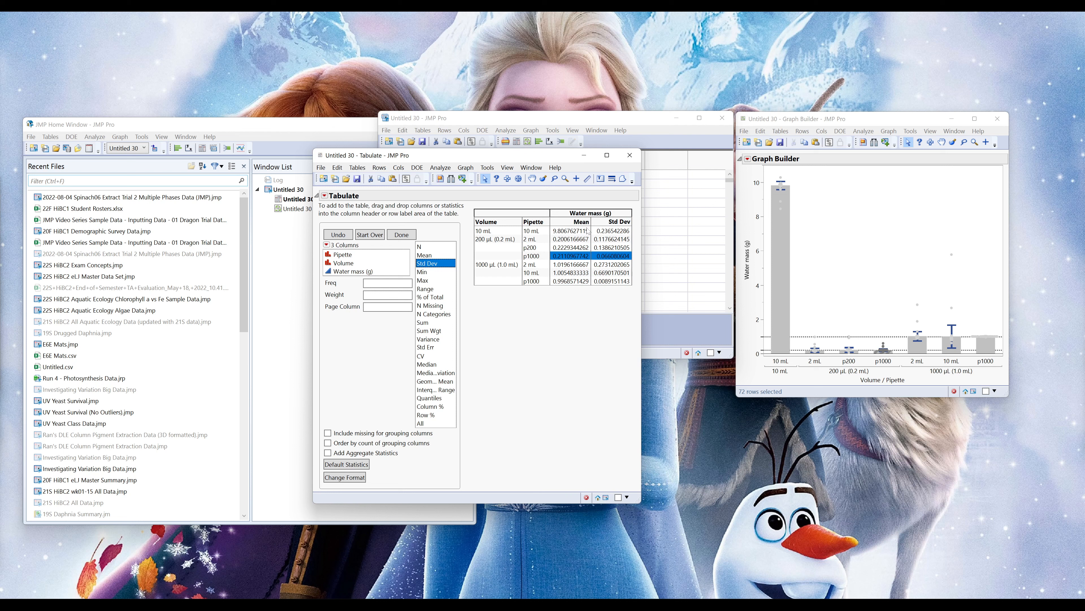
{"action": "left_click", "coordinate": [568, 265]}
{"action": "left_click", "coordinate": [565, 231]}
{"action": "left_click", "coordinate": [515, 232]}
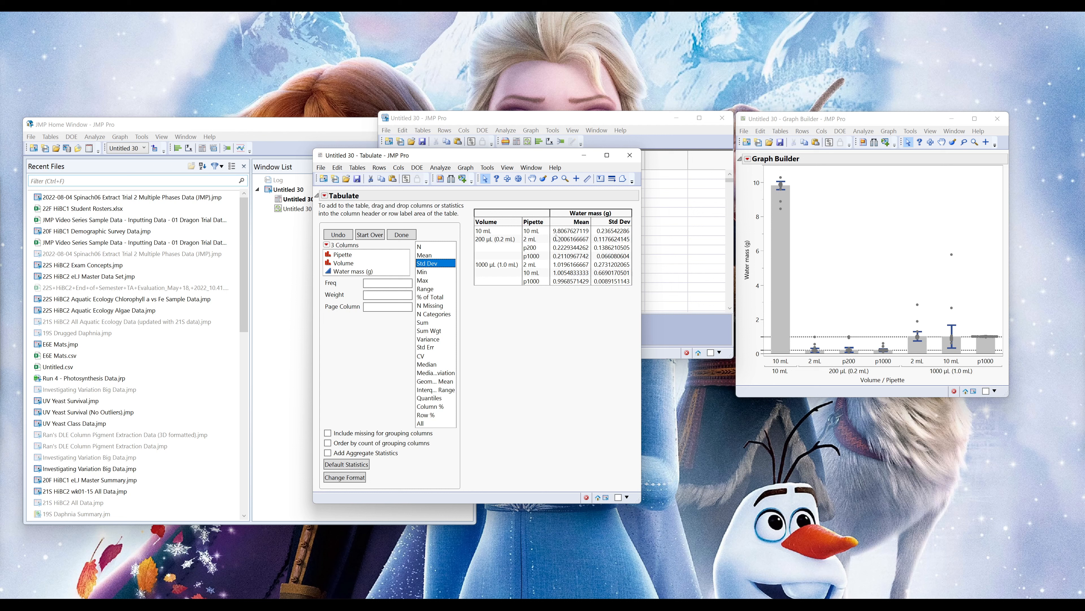
Format all tabulated statistics as Fixed Dec with 4 decimals, finish the table and place its window beside the data table
{"action": "left_click_drag", "start_coordinate": [447, 162], "coordinate": [313, 94]}
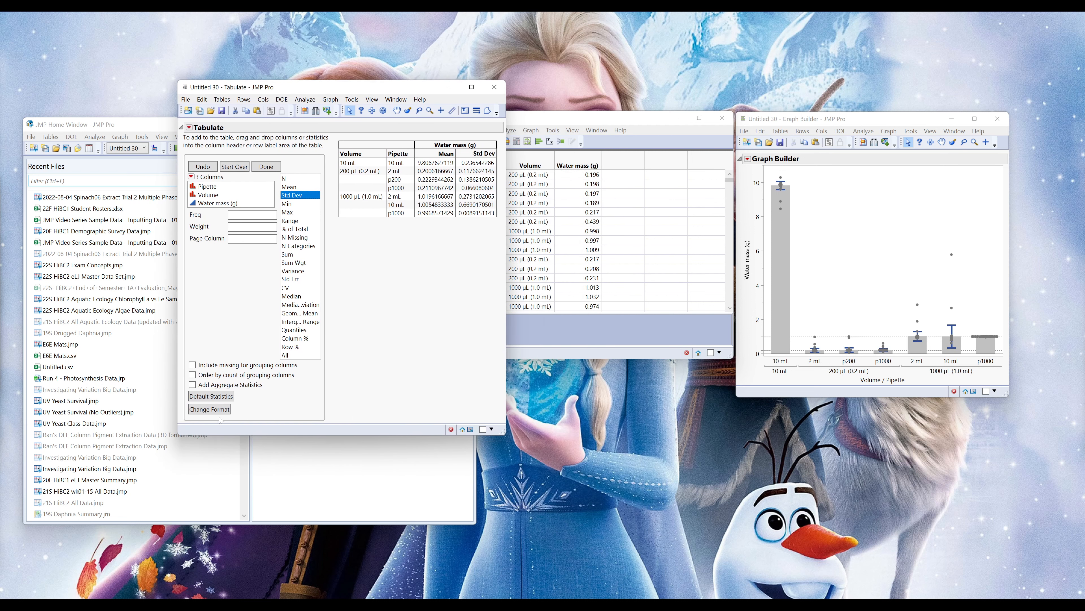
{"action": "left_click", "coordinate": [210, 409]}
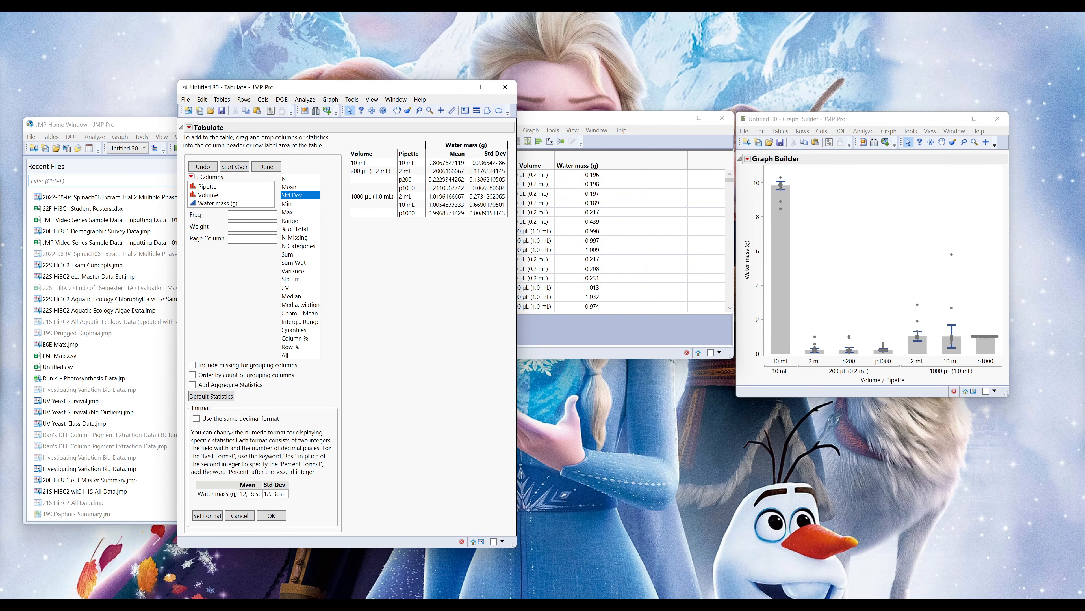
{"action": "left_click", "coordinate": [223, 419]}
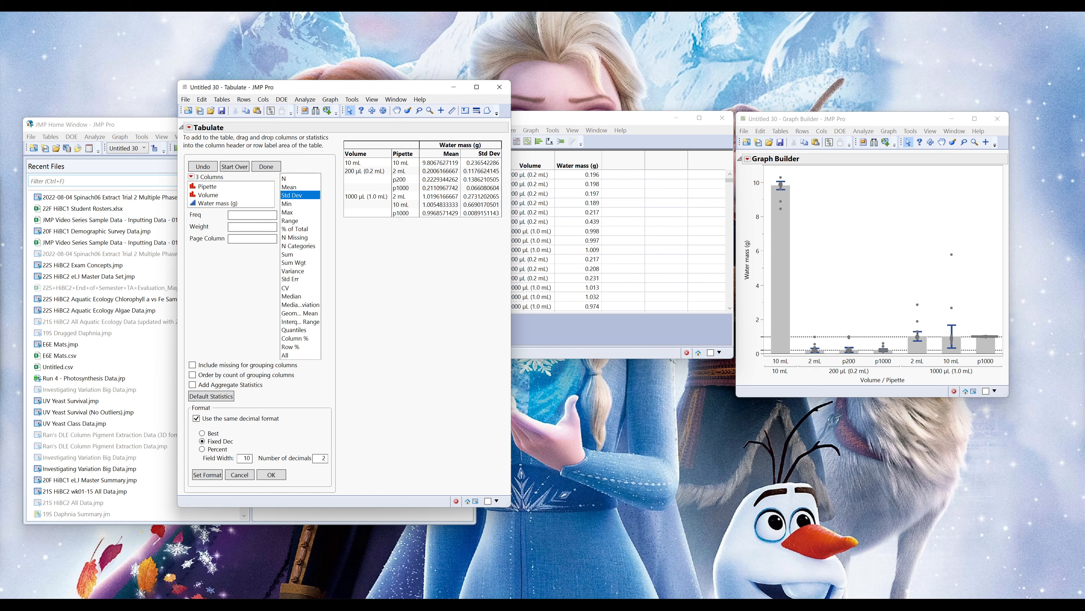
{"action": "double_click", "coordinate": [323, 458]}
{"action": "type", "text": "4"}
{"action": "left_click", "coordinate": [271, 474]}
{"action": "left_click", "coordinate": [266, 166]}
{"action": "left_click_drag", "start_coordinate": [257, 90], "coordinate": [305, 122]}
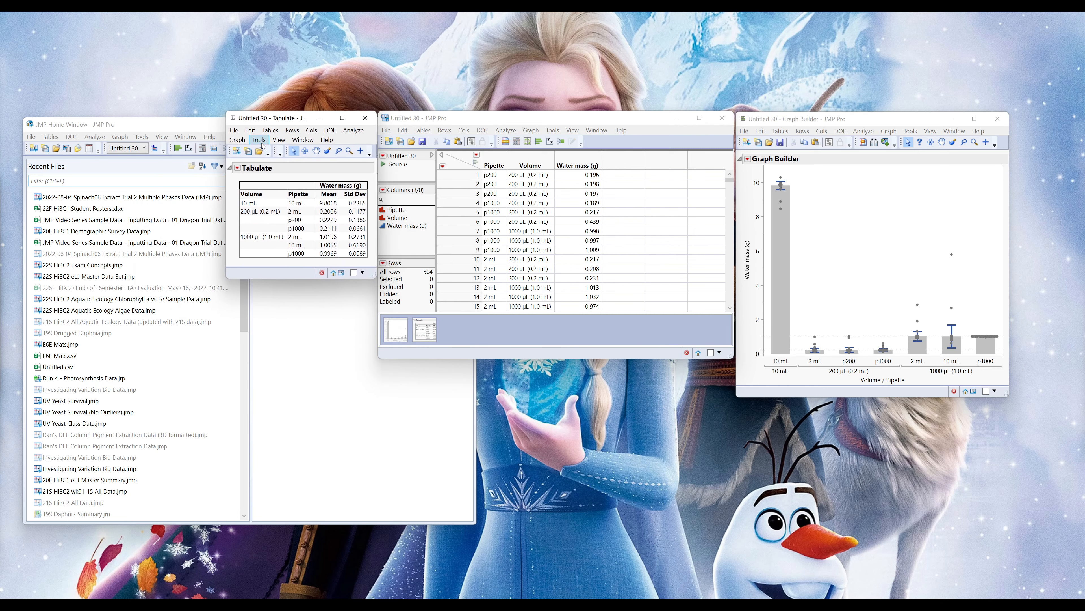
Move the graph window below the Tabulate window
{"action": "left_click", "coordinate": [233, 130]}
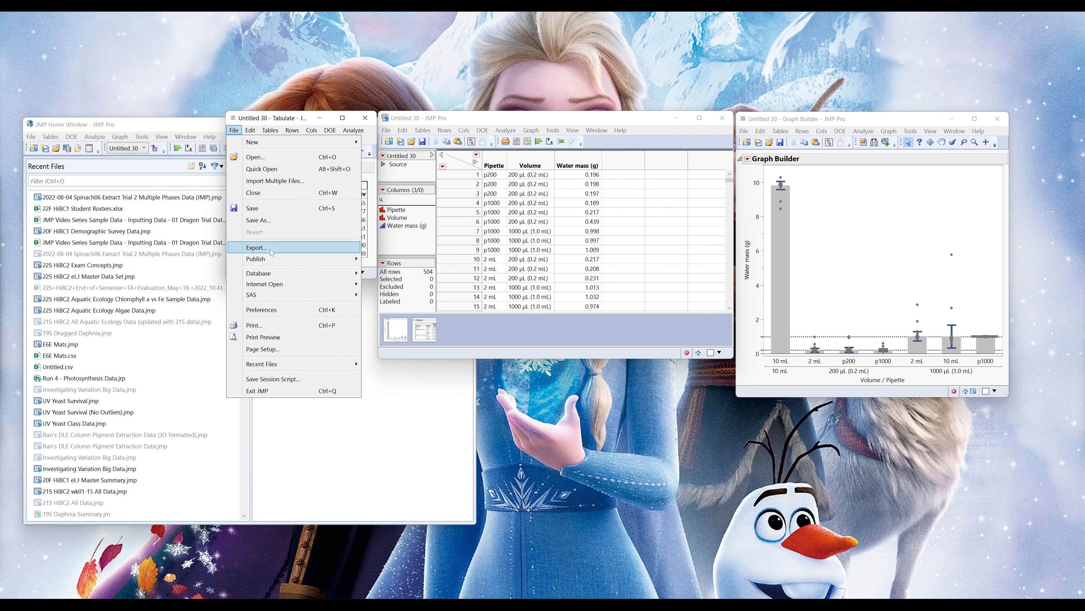
{"action": "left_click_drag", "start_coordinate": [812, 118], "coordinate": [179, 289]}
{"action": "left_click", "coordinate": [234, 130]}
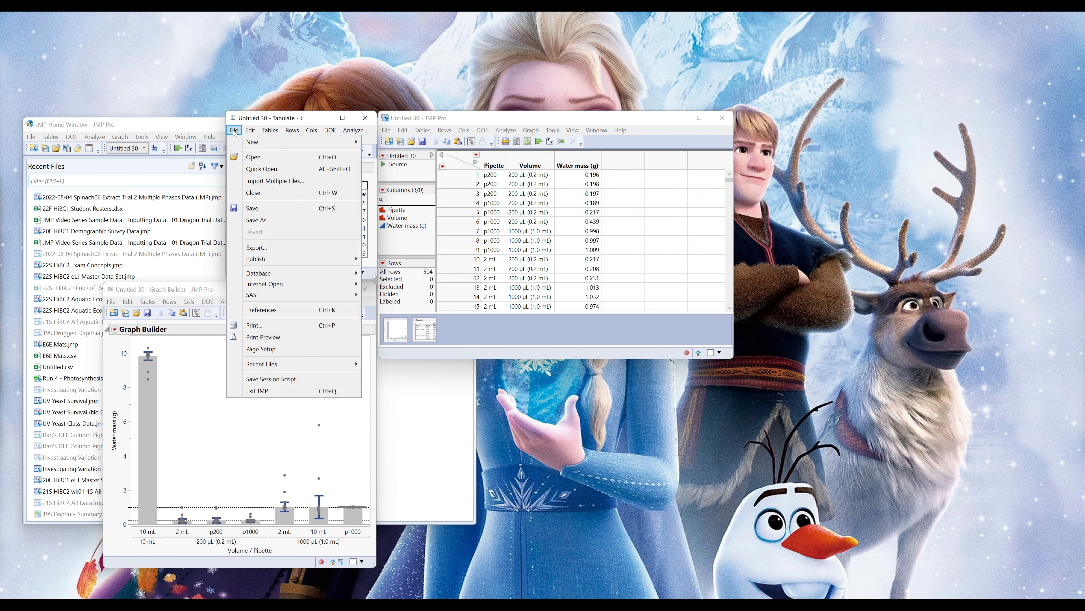
{"action": "left_click", "coordinate": [266, 113]}
Make the tabulated summary into a new data table and copy its contents with column names
{"action": "left_click", "coordinate": [238, 167]}
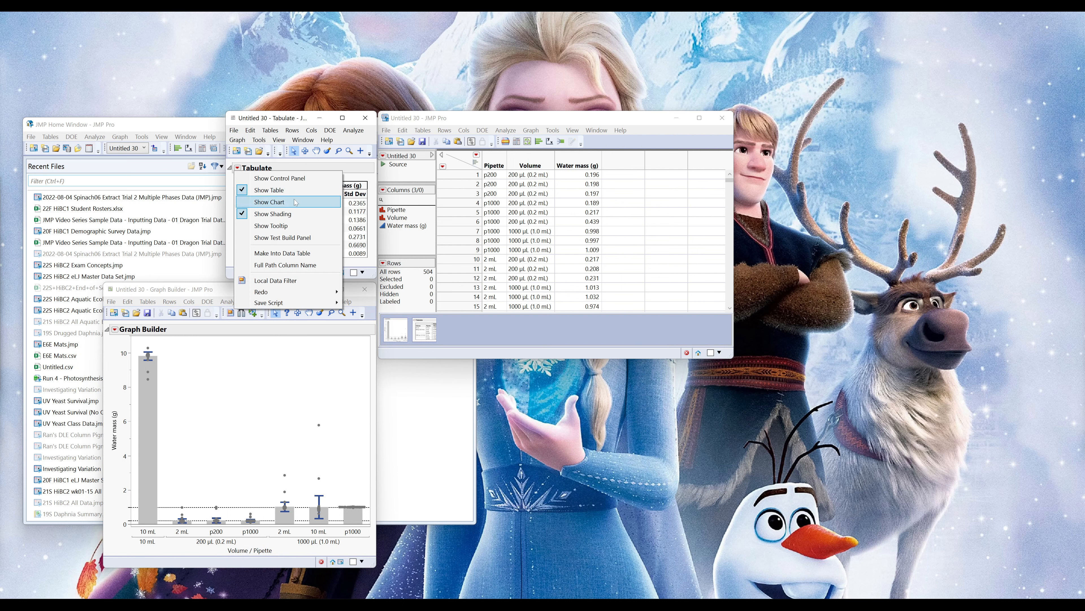
{"action": "left_click", "coordinate": [305, 253]}
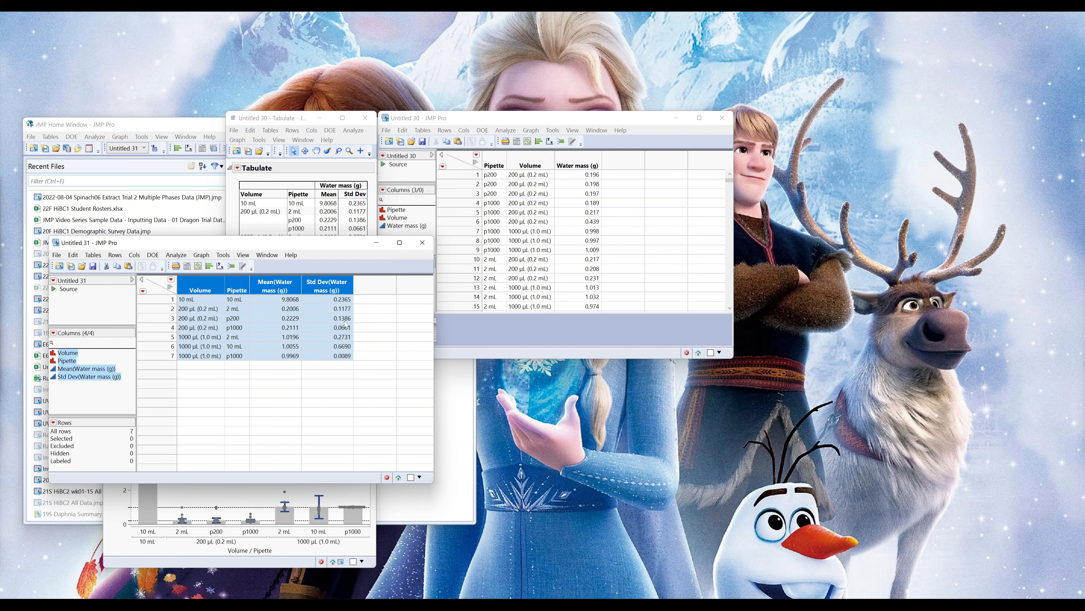
{"action": "left_click", "coordinate": [73, 255]}
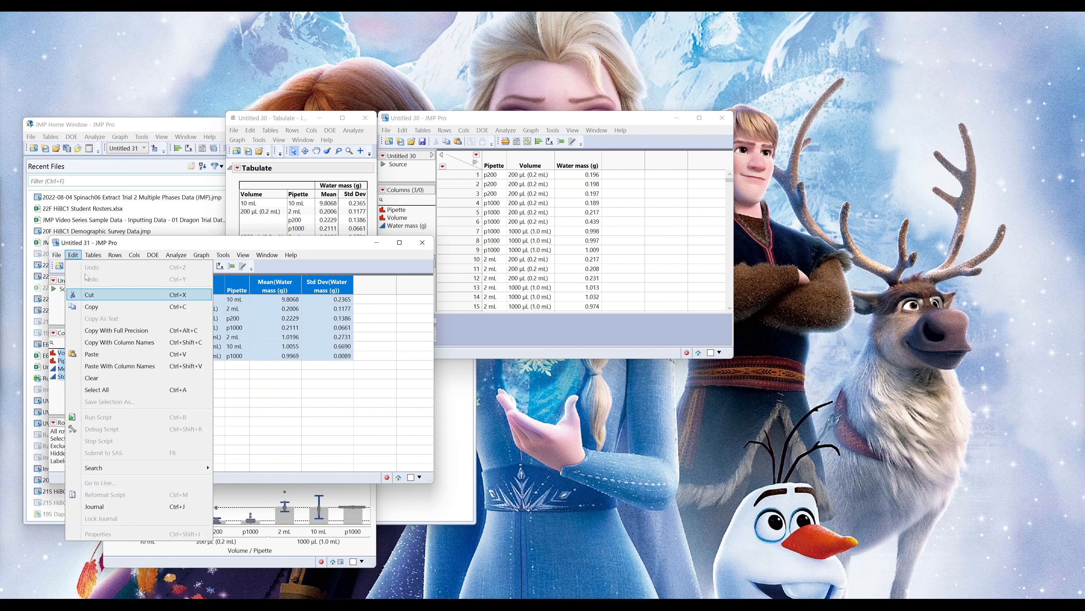
{"action": "left_click", "coordinate": [126, 343]}
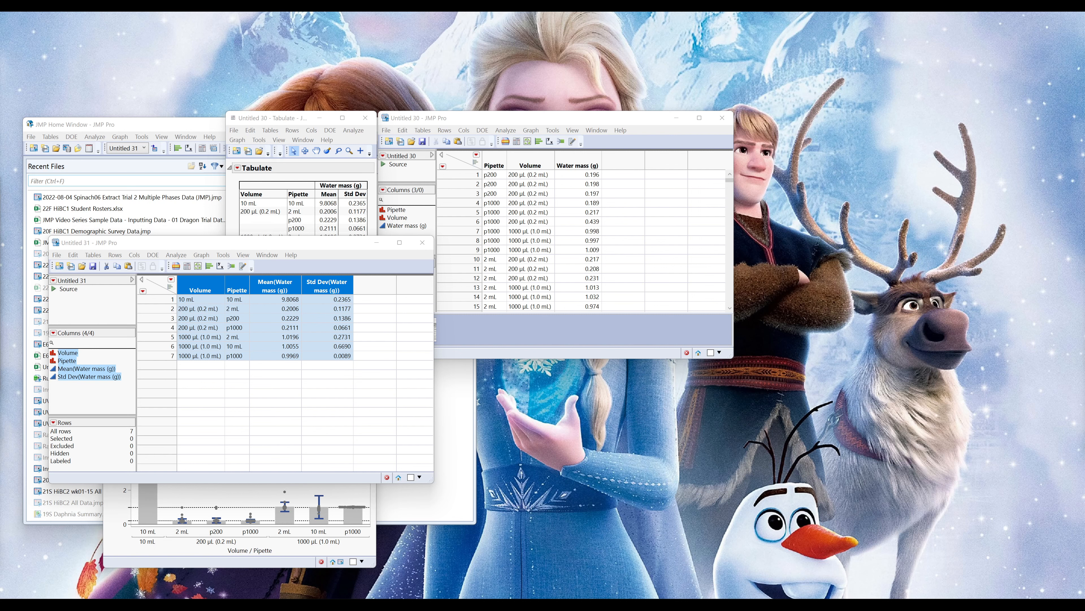
Switch to the JMP Video Series Sample Data spreadsheet, paste the copied summary at cell A1, and bring up the JMP Export Examples document
{"action": "left_click_drag", "start_coordinate": [683, 597], "coordinate": [705, 133]}
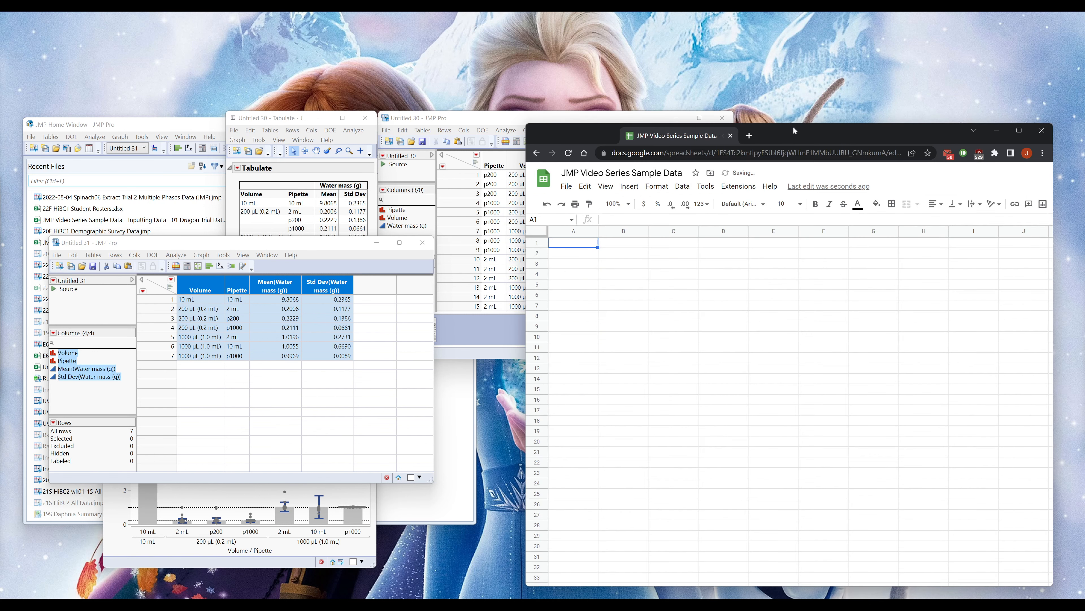
{"action": "left_click_drag", "start_coordinate": [819, 135], "coordinate": [838, 76]}
{"action": "left_click", "coordinate": [593, 182]}
{"action": "key", "text": "ctrl+v"}
{"action": "left_click_drag", "start_coordinate": [599, 598], "coordinate": [599, 80]}
Copy all four JMP summary columns with column names and paste them below the graph in the JMP Export Examples document
{"action": "left_click_drag", "start_coordinate": [200, 309], "coordinate": [275, 309]}
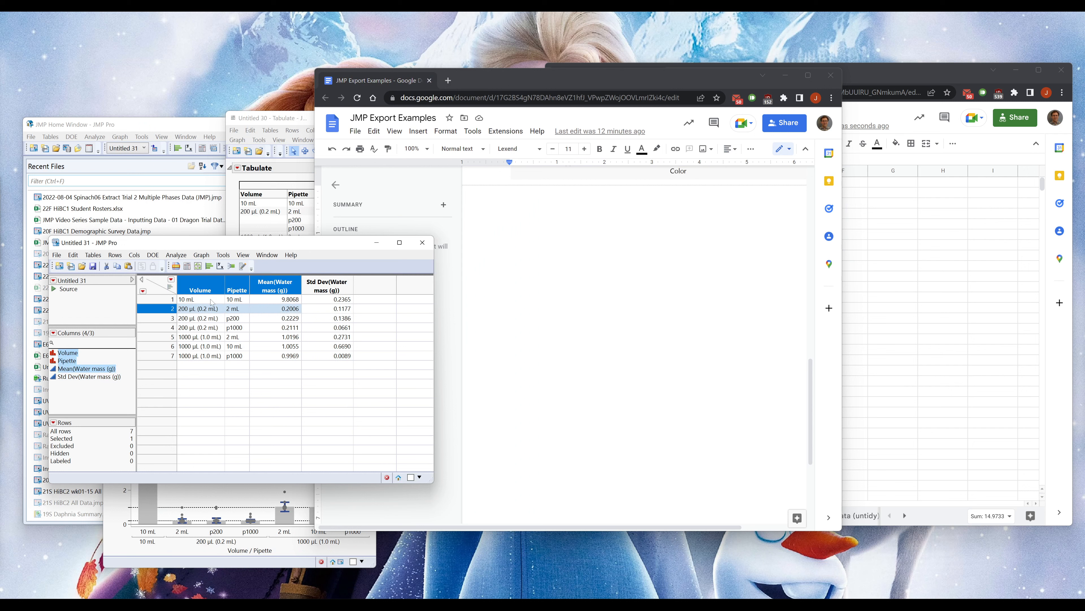
{"action": "left_click", "coordinate": [142, 289]}
{"action": "left_click", "coordinate": [327, 286], "text": "shift"}
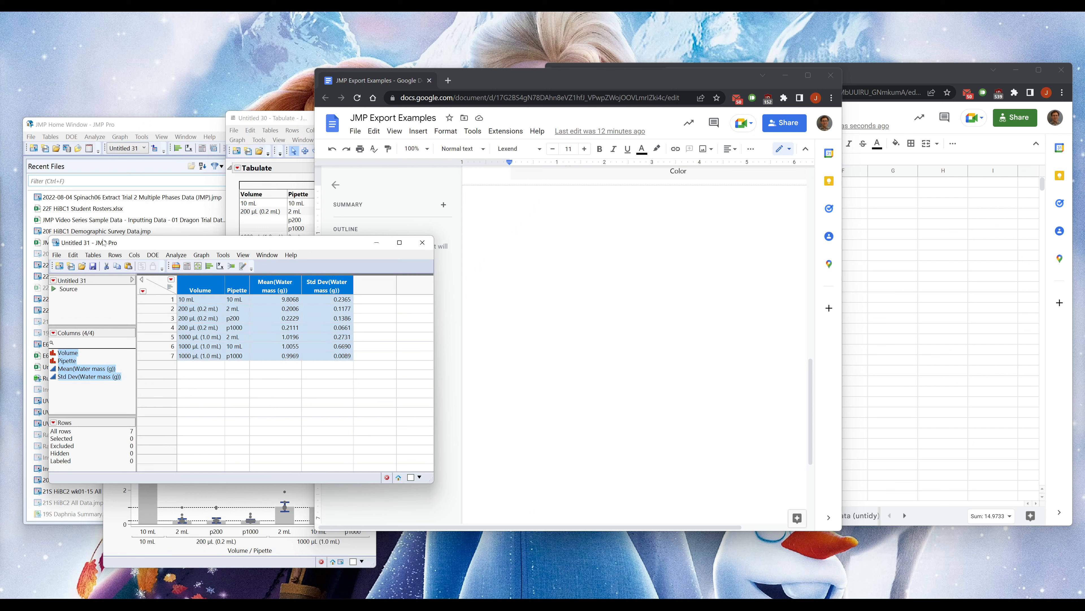
{"action": "left_click", "coordinate": [73, 255]}
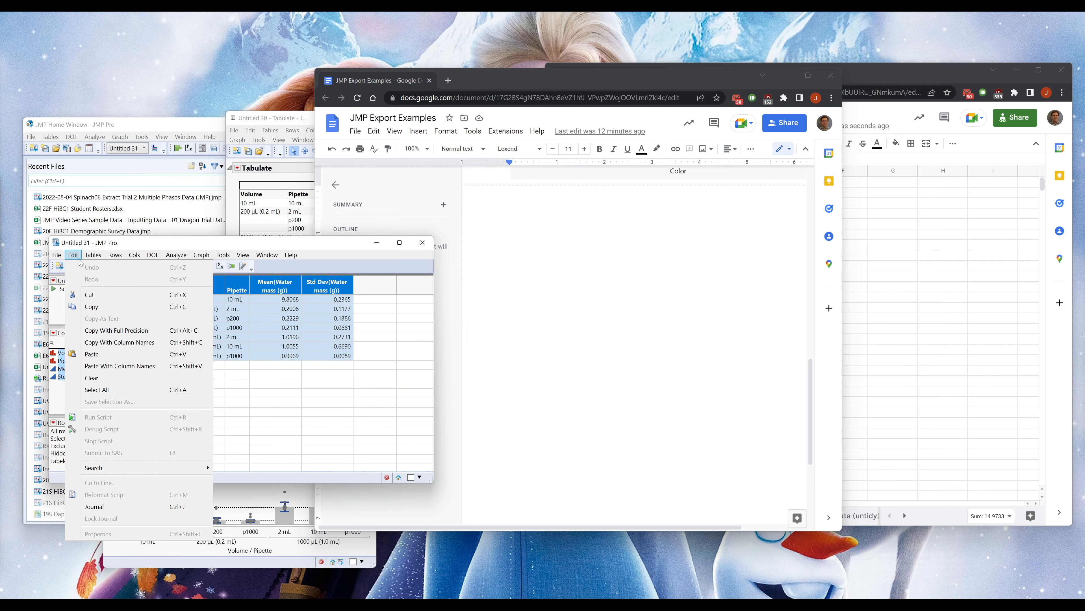
{"action": "left_click", "coordinate": [127, 342]}
{"action": "left_click", "coordinate": [507, 190]}
{"action": "key", "text": "ctrl+v"}
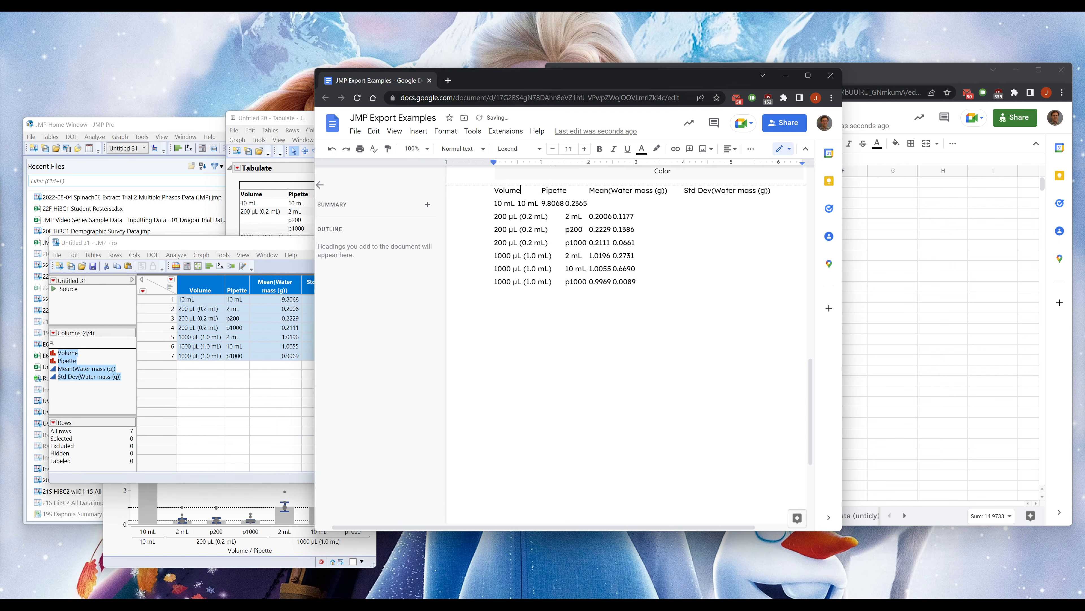
Delete the pasted summary text from the document and return to the JMP summary table
{"action": "left_click_drag", "start_coordinate": [494, 190], "coordinate": [637, 282]}
{"action": "key", "text": "Delete"}
{"action": "key", "text": "Delete"}
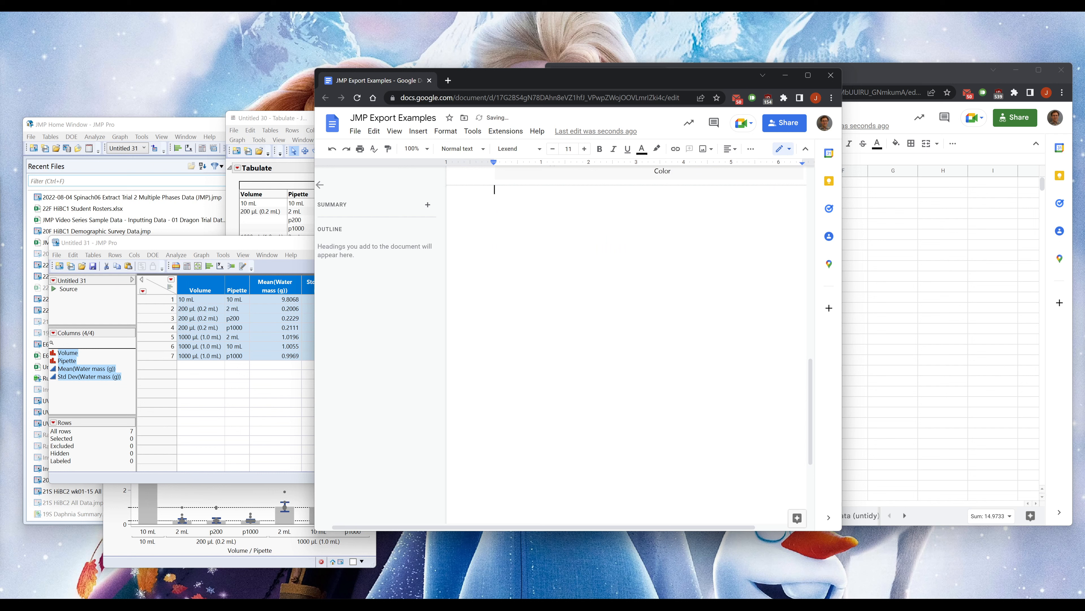
{"action": "left_click", "coordinate": [158, 243]}
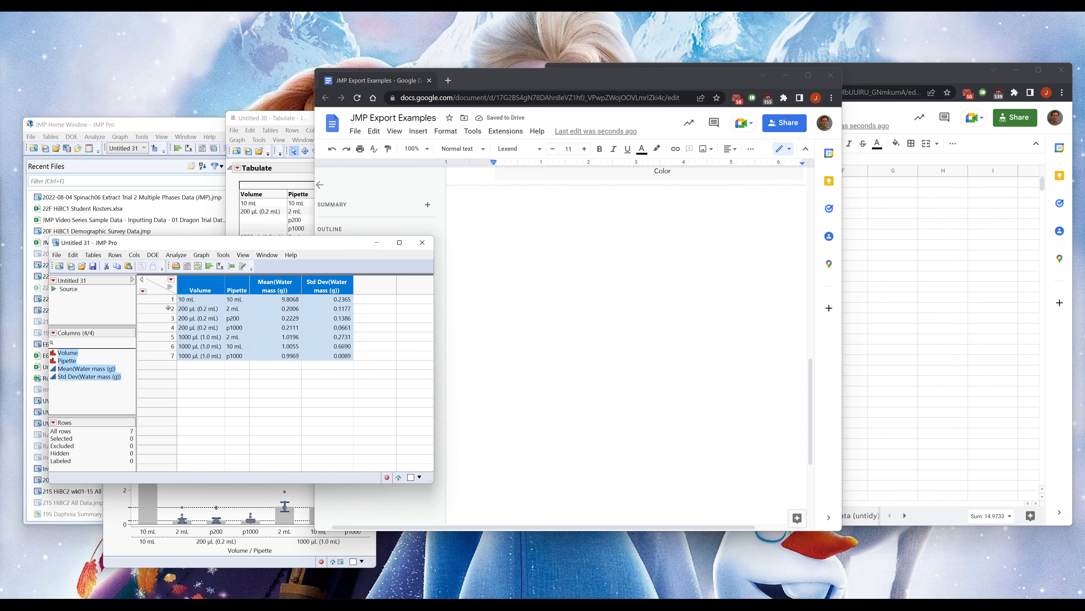
{"action": "left_click", "coordinate": [418, 131]}
{"action": "mouse_move", "coordinate": [457, 173]}
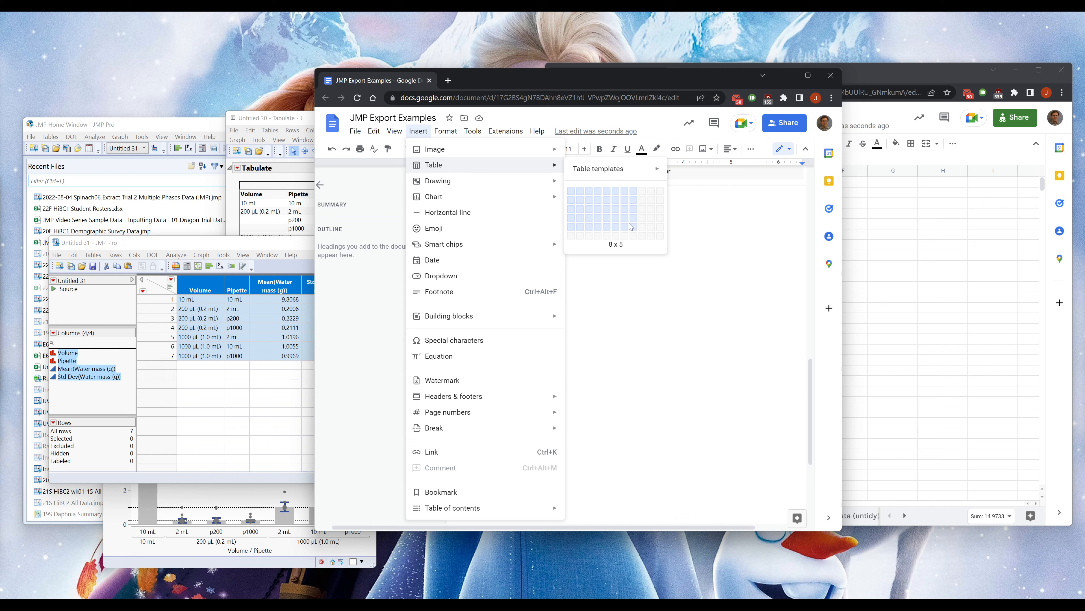
{"action": "left_click", "coordinate": [589, 245]}
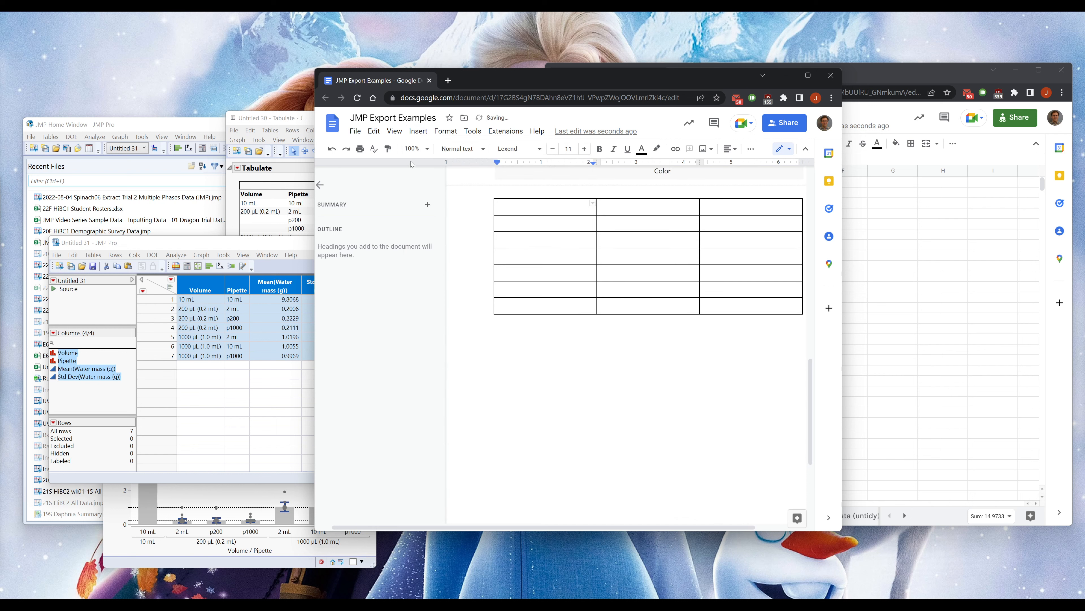
{"action": "key", "text": "ctrl+z"}
Try to paste the summary into a new table of four columns and eight rows, and delete that table
{"action": "left_click", "coordinate": [418, 130]}
{"action": "mouse_move", "coordinate": [453, 165]}
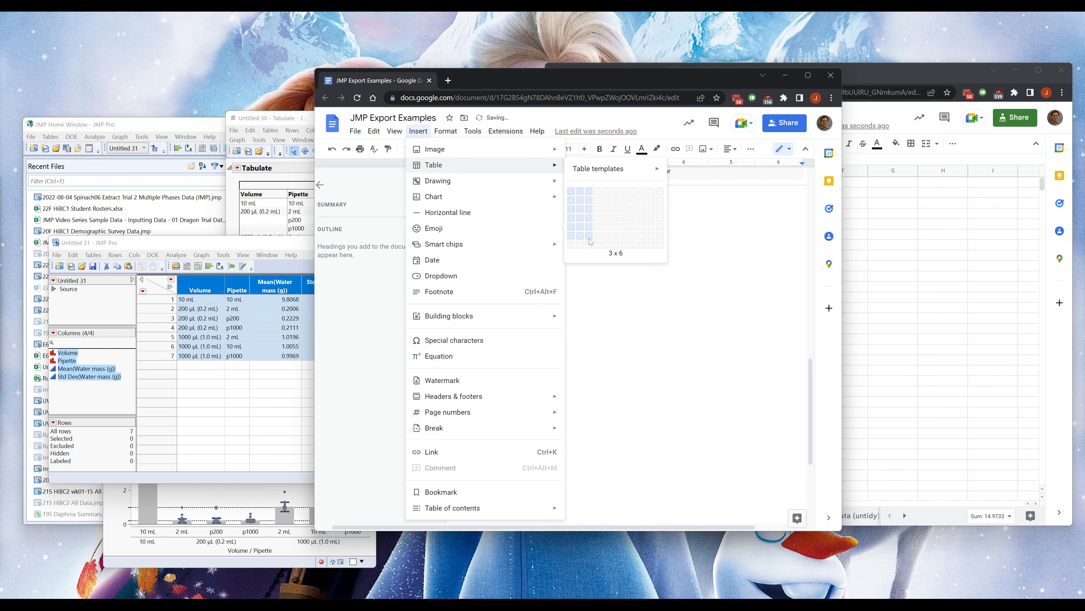
{"action": "left_click", "coordinate": [601, 258]}
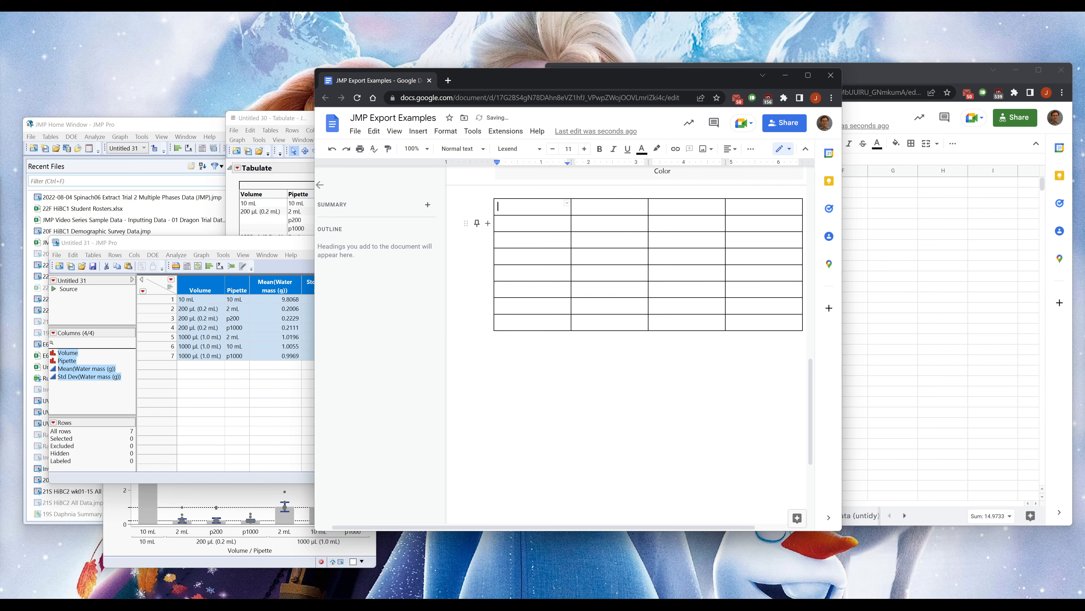
{"action": "key", "text": "ctrl+v"}
{"action": "key", "text": "ctrl+z"}
{"action": "right_click", "coordinate": [517, 207]}
{"action": "left_click", "coordinate": [556, 368]}
Copy the summary range A1:D8 from the spreadsheet and paste it unlinked into the JMP Export Examples document
{"action": "left_click", "coordinate": [893, 213]}
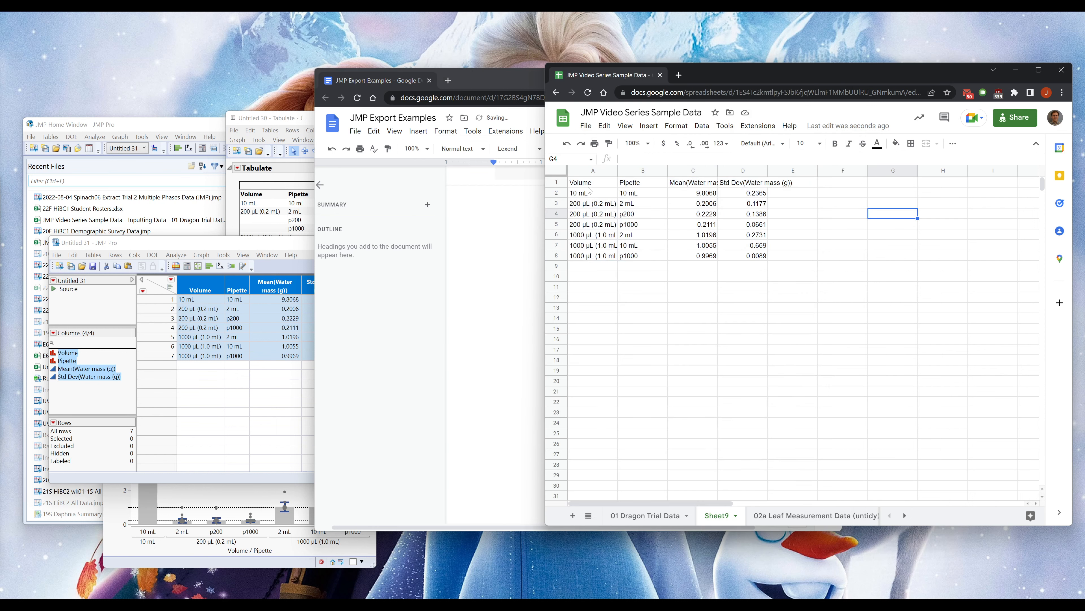
{"action": "left_click_drag", "start_coordinate": [589, 182], "coordinate": [765, 256]}
{"action": "key", "text": "ctrl+c"}
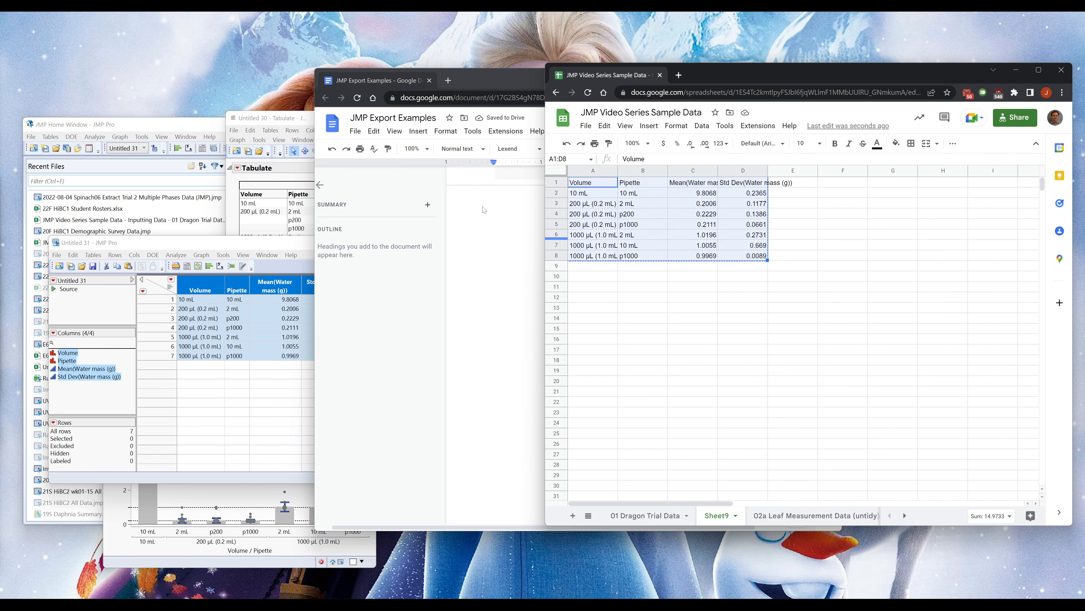
{"action": "left_click", "coordinate": [484, 209]}
{"action": "key", "text": "ctrl+v"}
{"action": "left_click", "coordinate": [518, 338]}
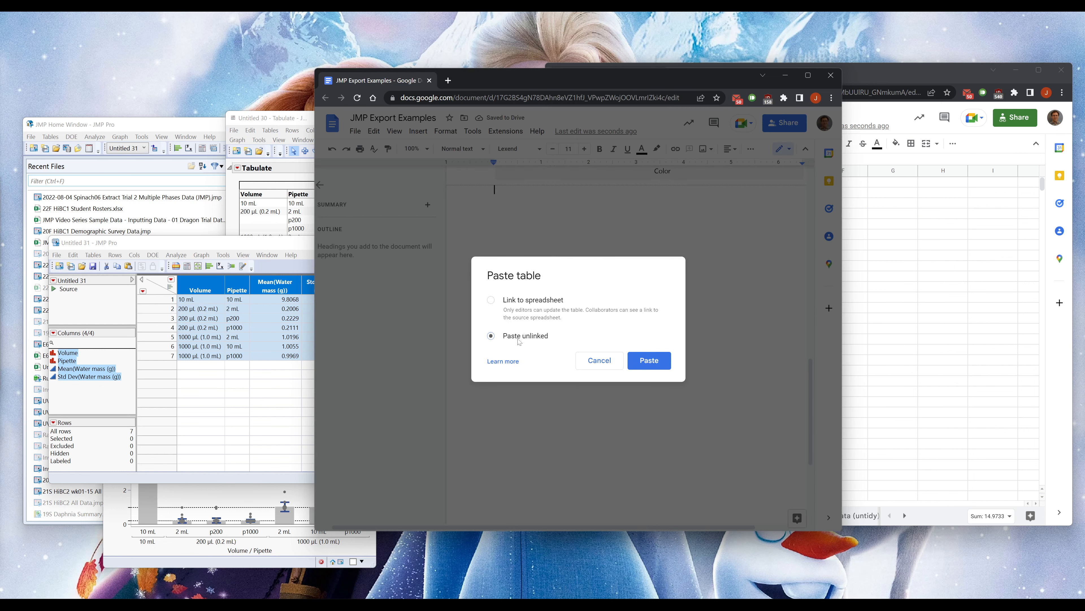
{"action": "left_click", "coordinate": [649, 360]}
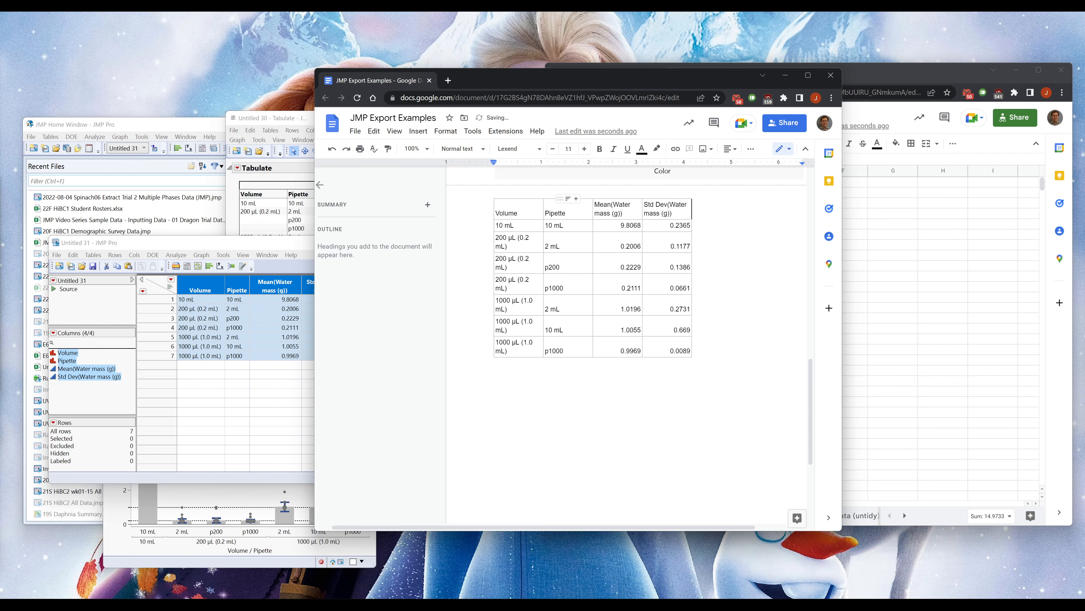
Fill the header row of the document's summary table with a black background
{"action": "left_click_drag", "start_coordinate": [508, 211], "coordinate": [668, 211]}
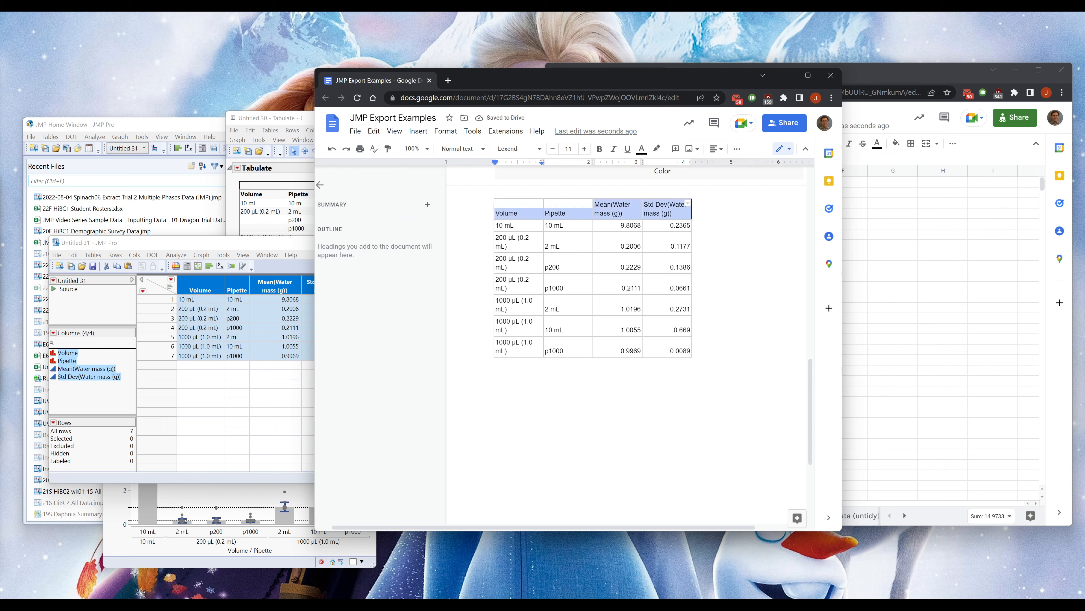
{"action": "left_click", "coordinate": [737, 149]}
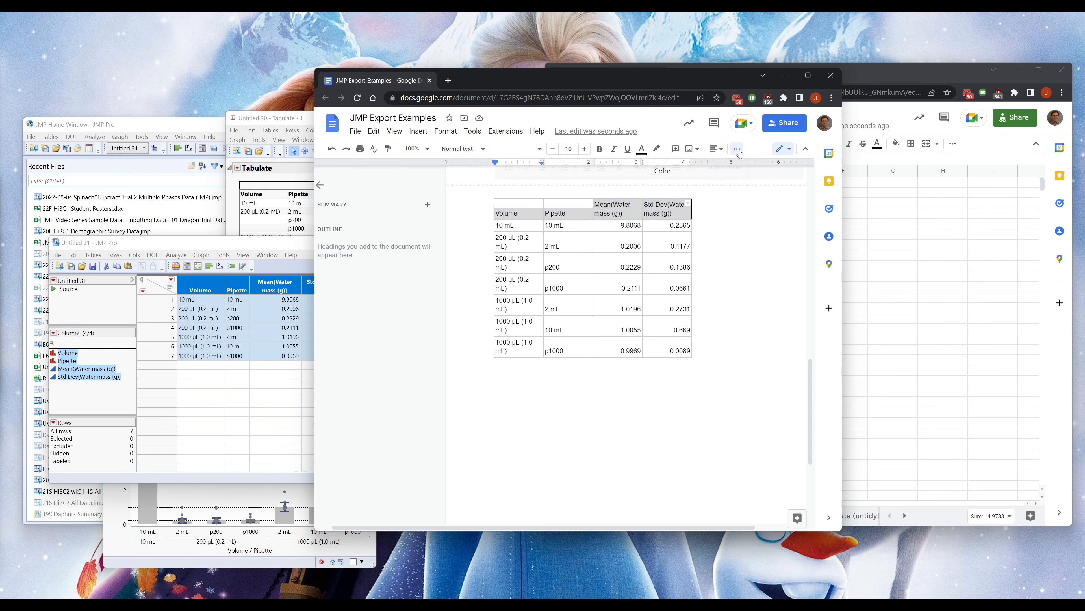
{"action": "left_click", "coordinate": [639, 167]}
{"action": "left_click", "coordinate": [643, 207]}
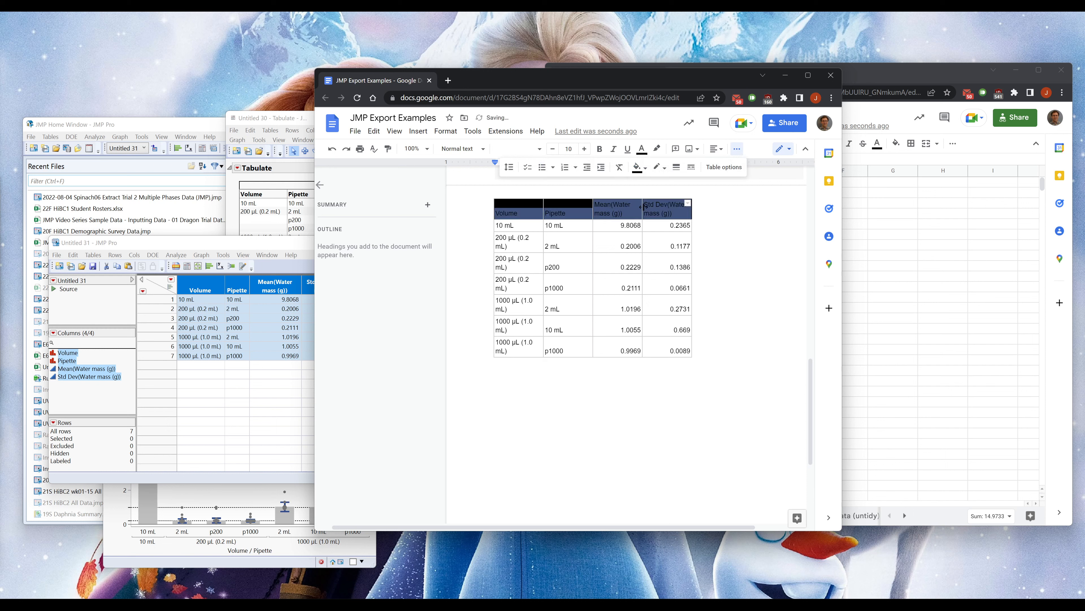
Make the header row text white, bold and centred
{"action": "left_click", "coordinate": [642, 149]}
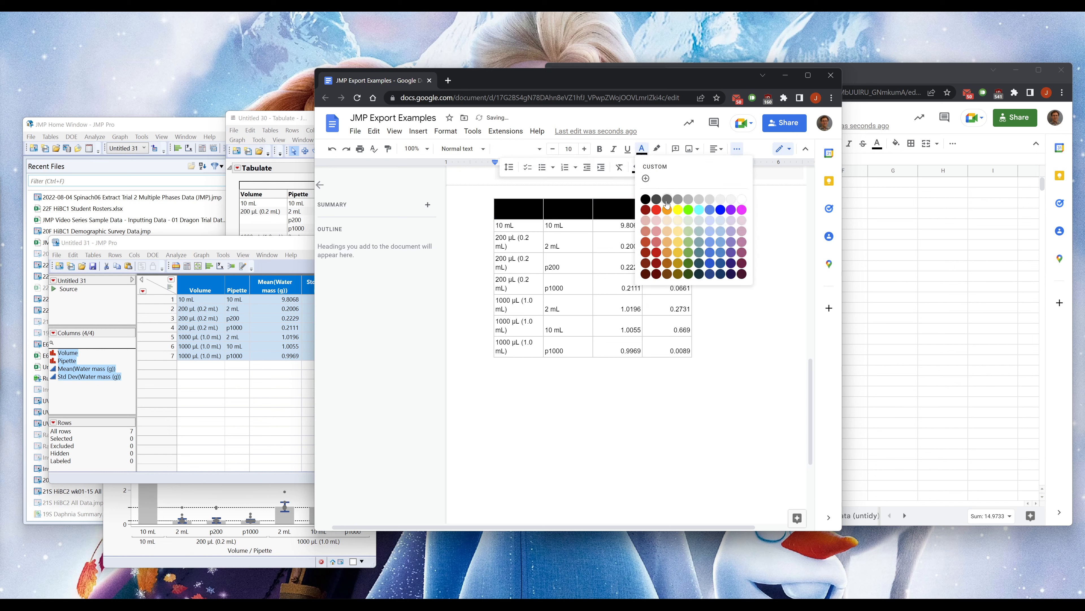
{"action": "left_click", "coordinate": [741, 199]}
{"action": "key", "text": "ctrl+b"}
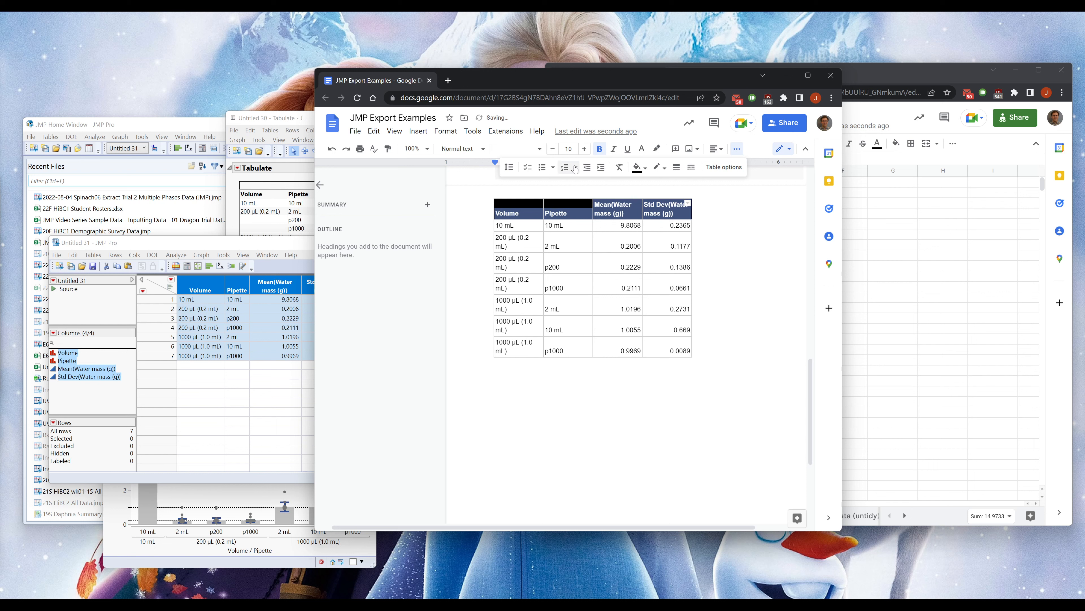
{"action": "left_click", "coordinate": [714, 148]}
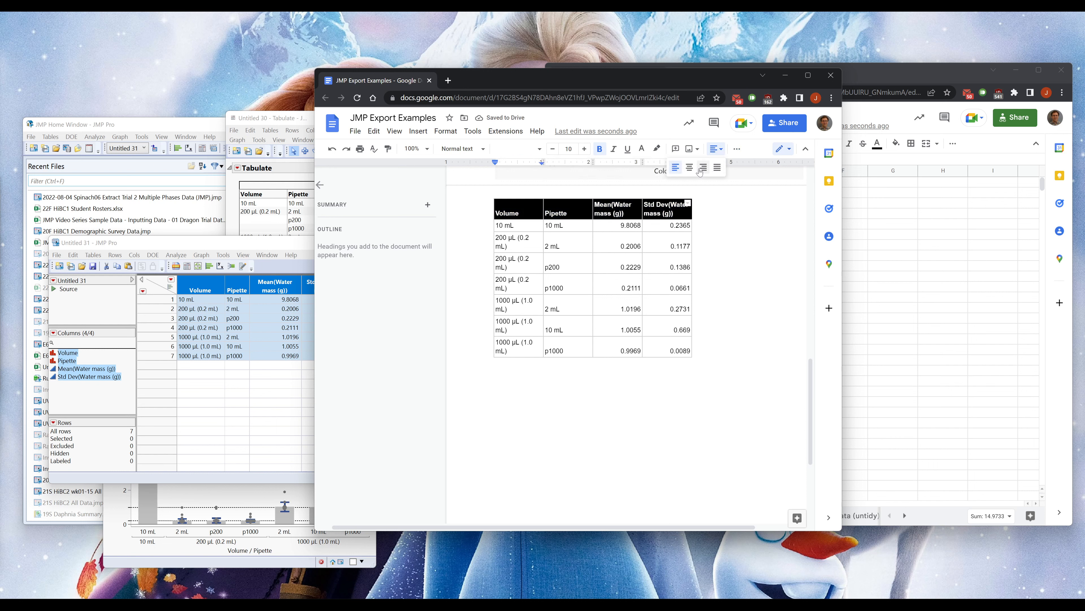
{"action": "left_click", "coordinate": [689, 167]}
Set the table alignment to Center and the cell vertical alignment to Middle in the table properties
{"action": "right_click", "coordinate": [554, 213]}
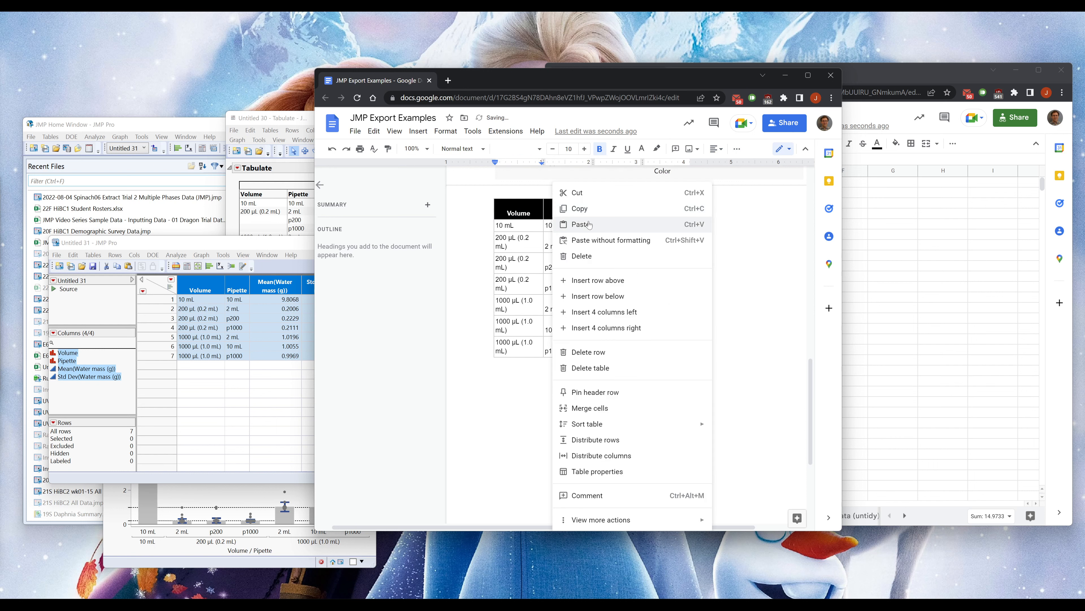
{"action": "left_click", "coordinate": [591, 471]}
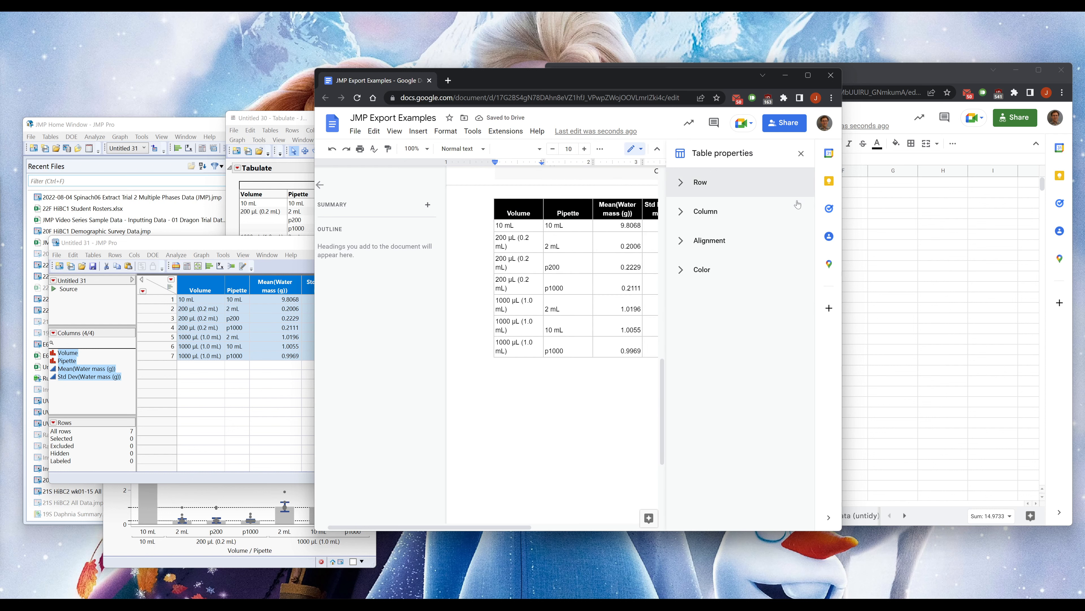
{"action": "left_click", "coordinate": [703, 241]}
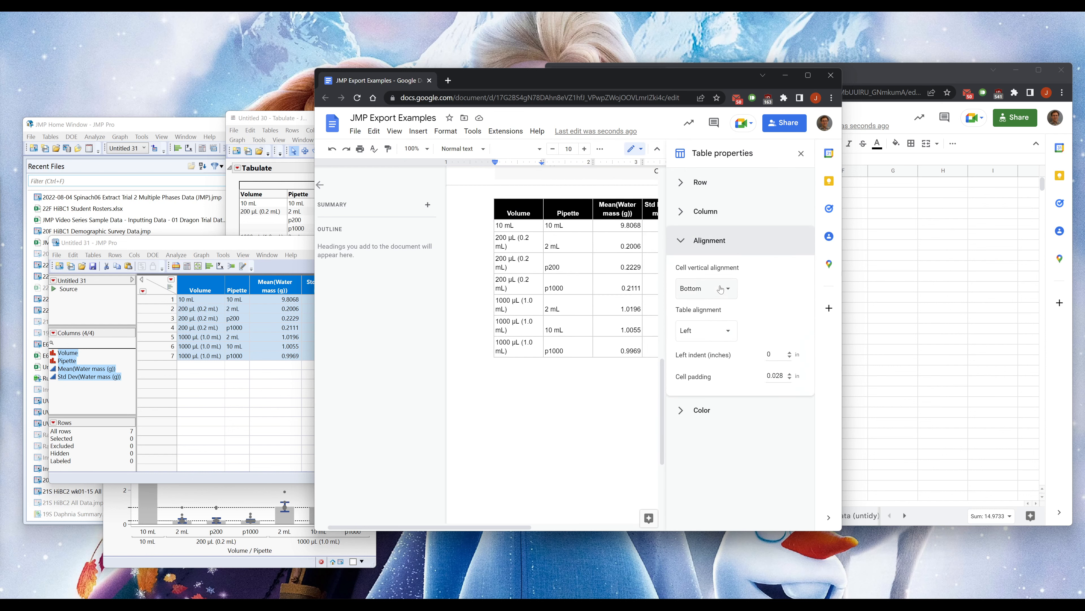
{"action": "left_click", "coordinate": [711, 333]}
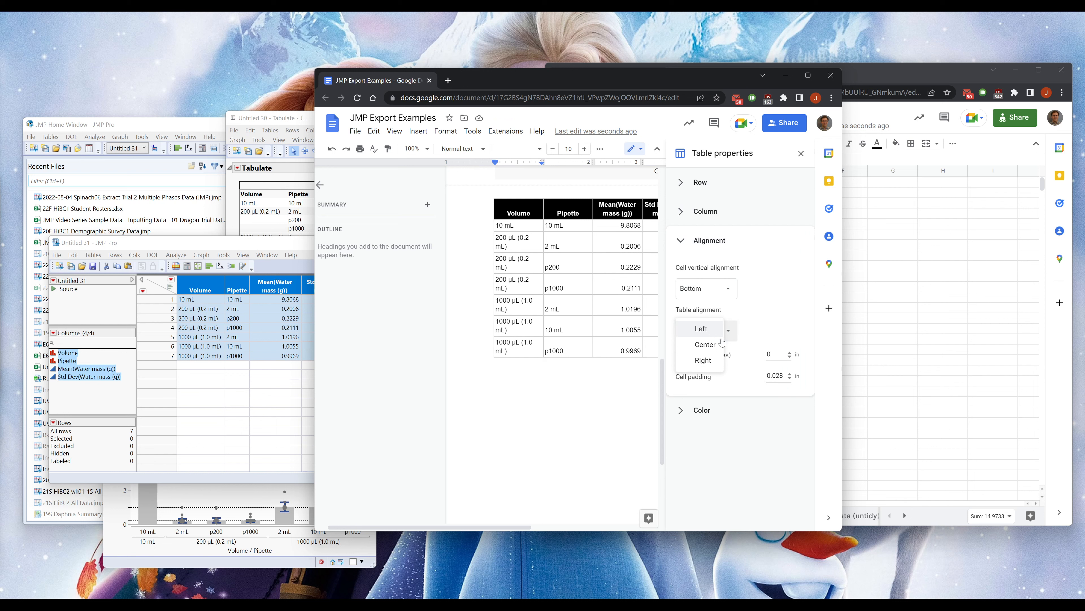
{"action": "left_click", "coordinate": [705, 345]}
{"action": "left_click", "coordinate": [707, 288]}
{"action": "left_click", "coordinate": [703, 272]}
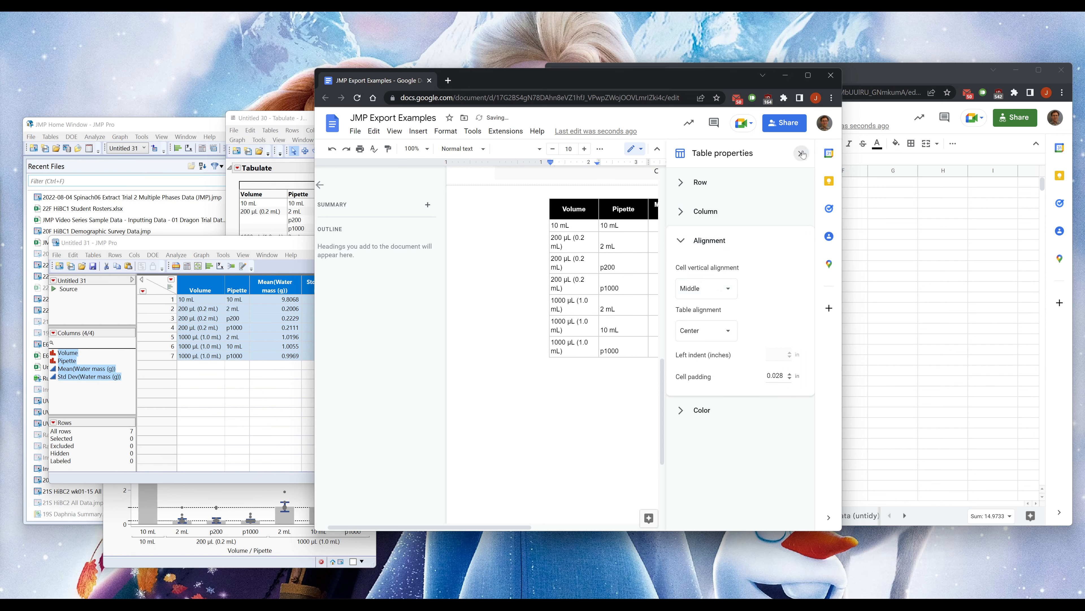
{"action": "left_click", "coordinate": [802, 154]}
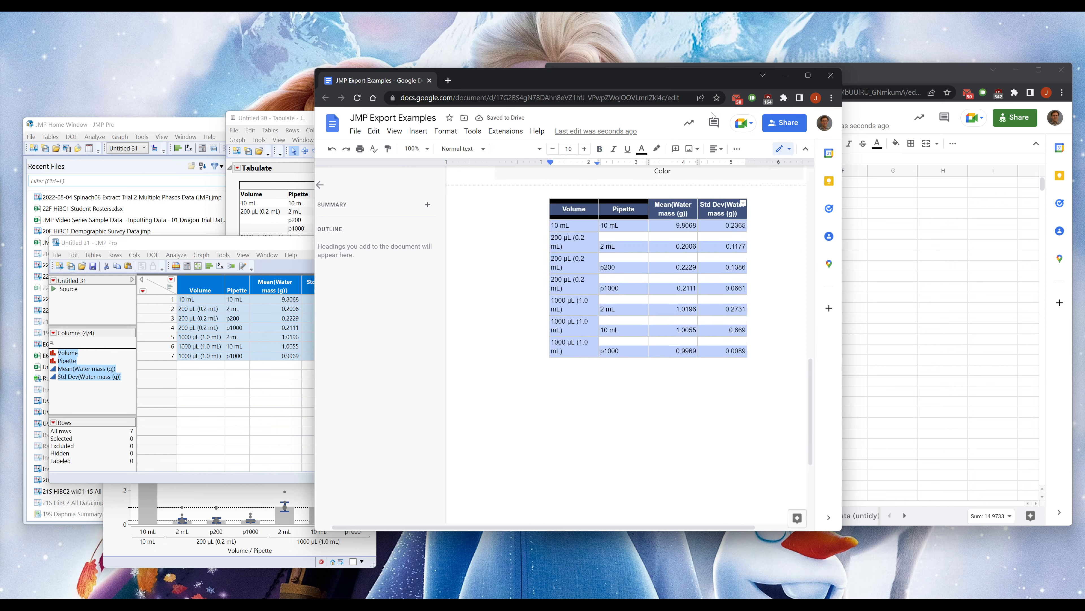
Centre the text in all table cells and widen the Volume column so each volume fits on one line
{"action": "left_click", "coordinate": [737, 148]}
{"action": "left_click", "coordinate": [716, 149]}
{"action": "left_click", "coordinate": [687, 167]}
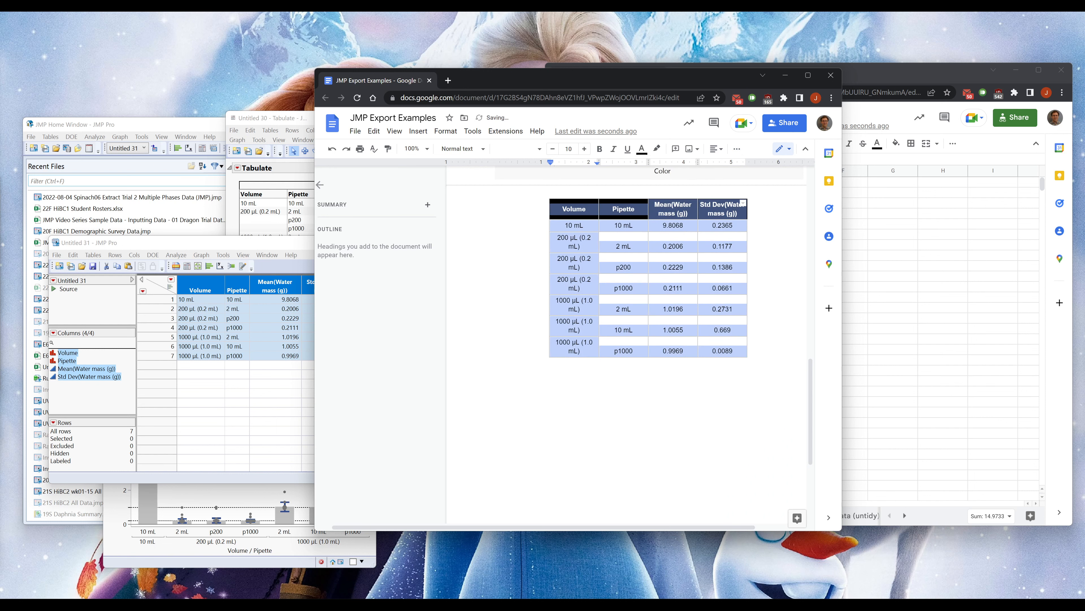
{"action": "left_click", "coordinate": [616, 246]}
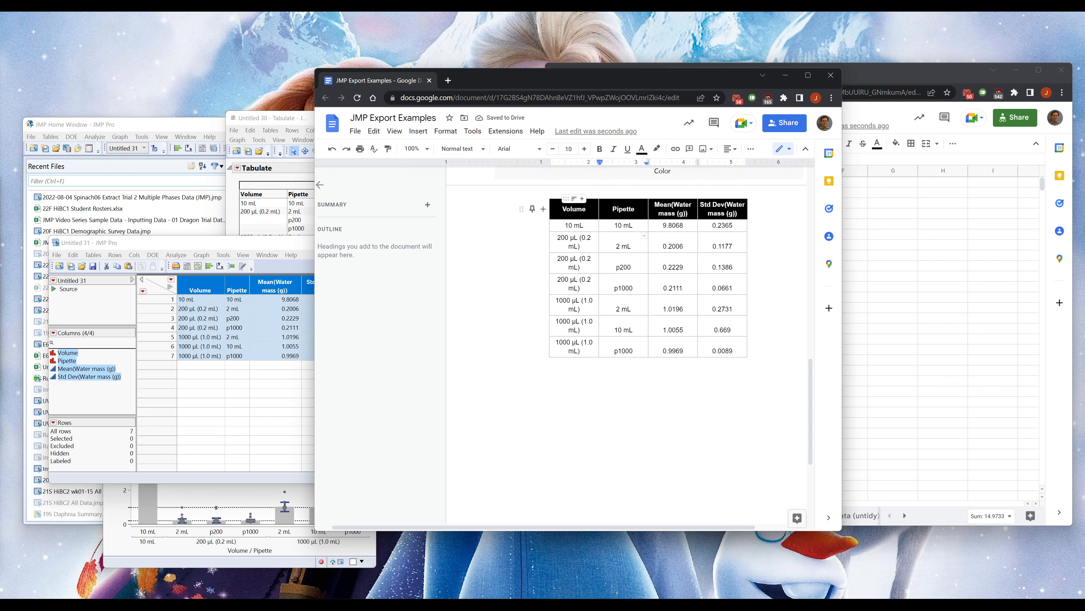
{"action": "left_click_drag", "start_coordinate": [549, 212], "coordinate": [522, 212]}
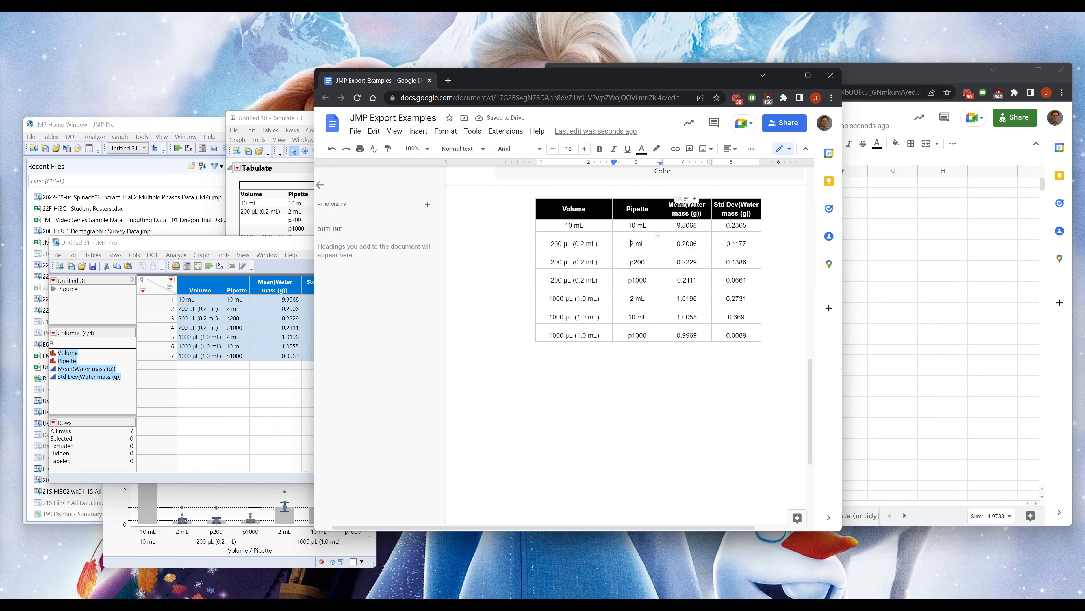
Change the mean header to "Mean Water mass (g)" and replace the parenthesis after "Std Dev" with a space in the adjacent header
{"action": "left_click", "coordinate": [689, 211]}
{"action": "key", "text": "BackSpace"}
{"action": "key", "text": "BackSpace"}
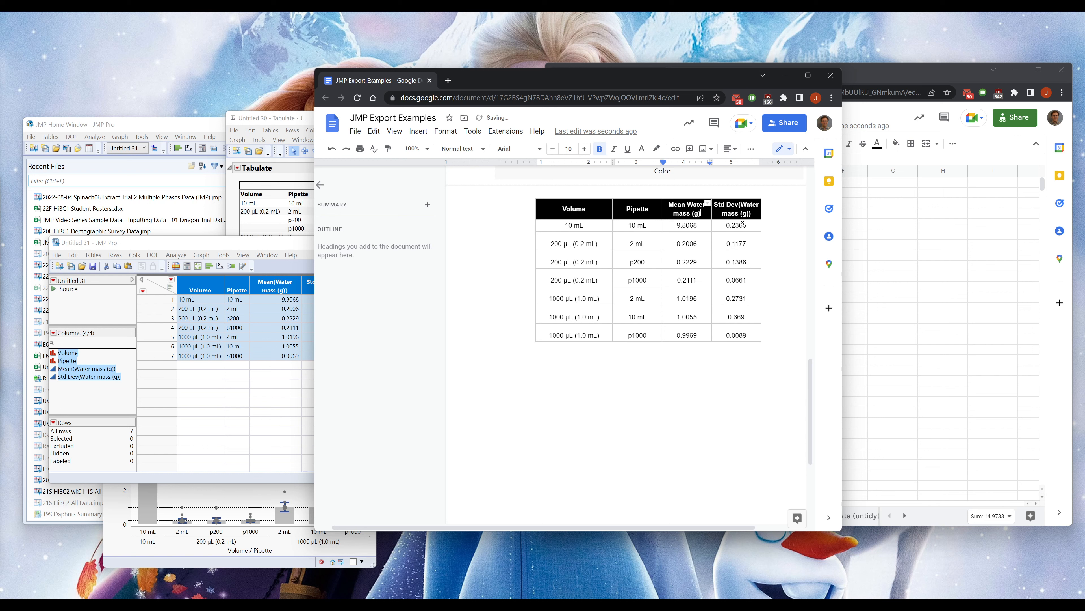
{"action": "left_click", "coordinate": [744, 212]}
{"action": "key", "text": "BackSpace"}
{"action": "left_click_drag", "start_coordinate": [688, 204], "coordinate": [701, 213]}
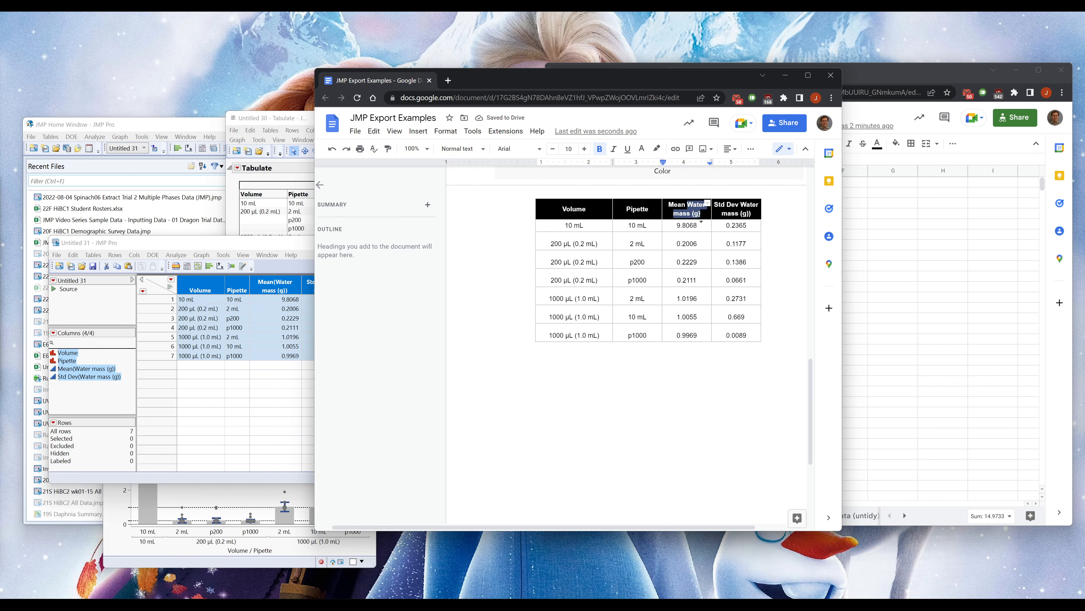
Add the italic caption "Table 1: Masses and Standard Deviations of Water Aliquots at Station I" above the table
{"action": "left_click", "coordinate": [494, 189]}
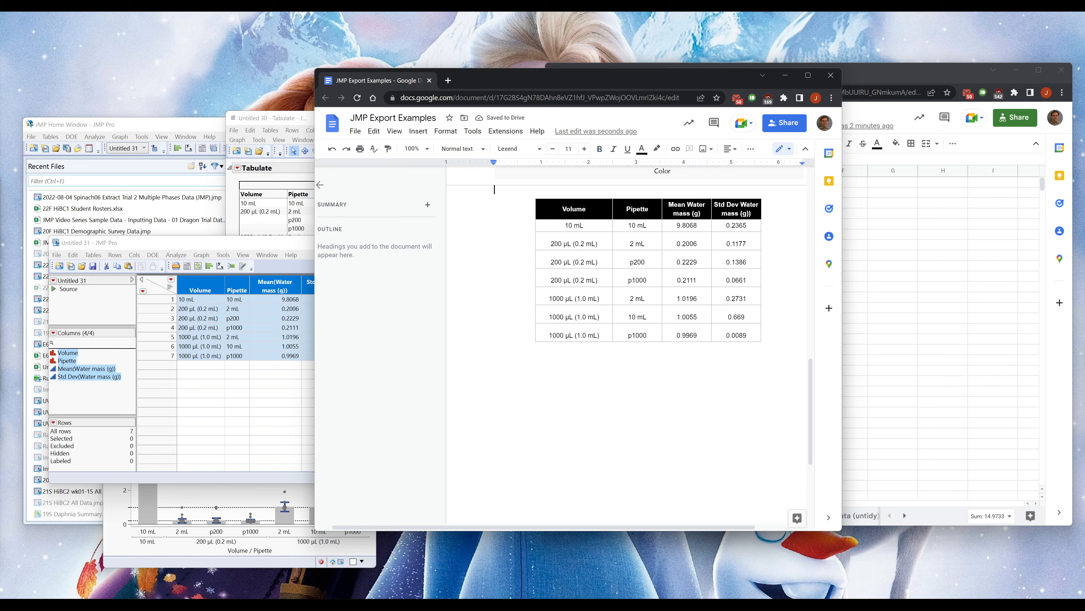
{"action": "scroll", "coordinate": [591, 204], "scroll_direction": "up", "scroll_amount": 3}
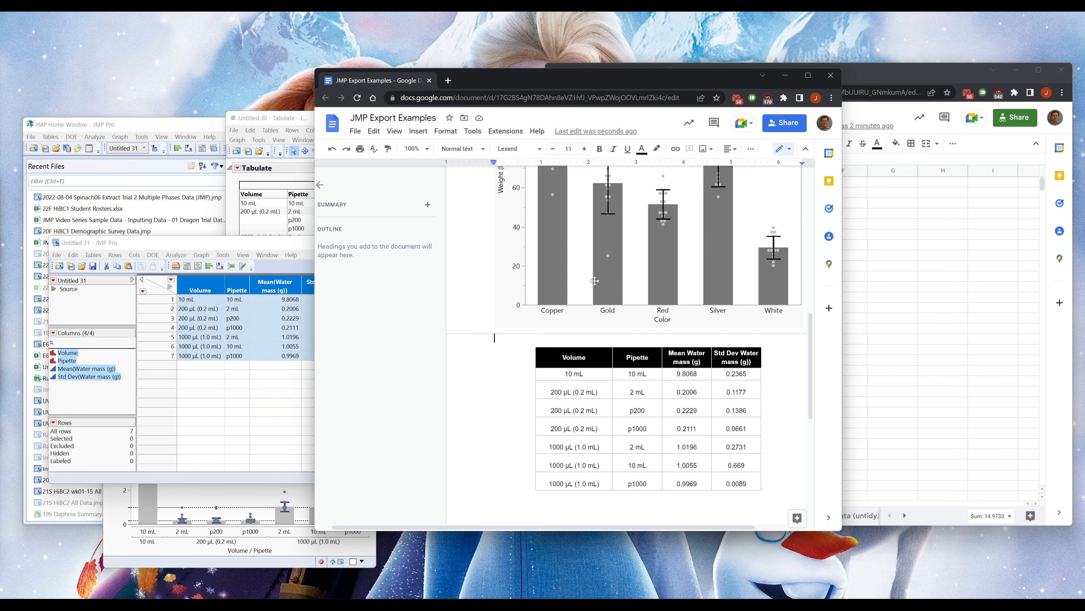
{"action": "key", "text": "Return"}
{"action": "key", "text": "ctrl+i"}
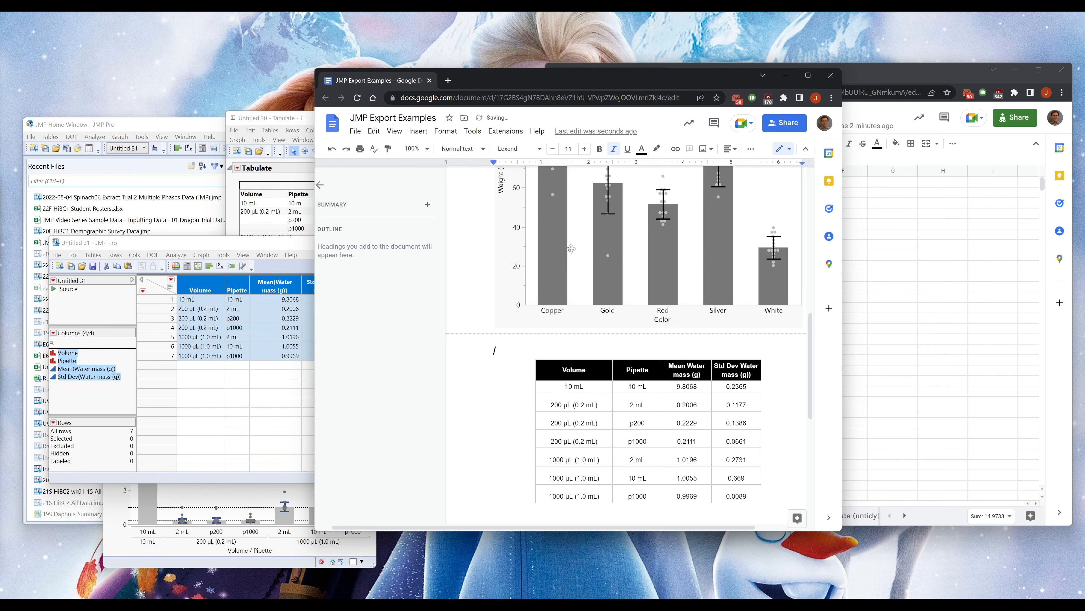
{"action": "type", "text": "Table 1: Masses and Standard Deviations of Water"}
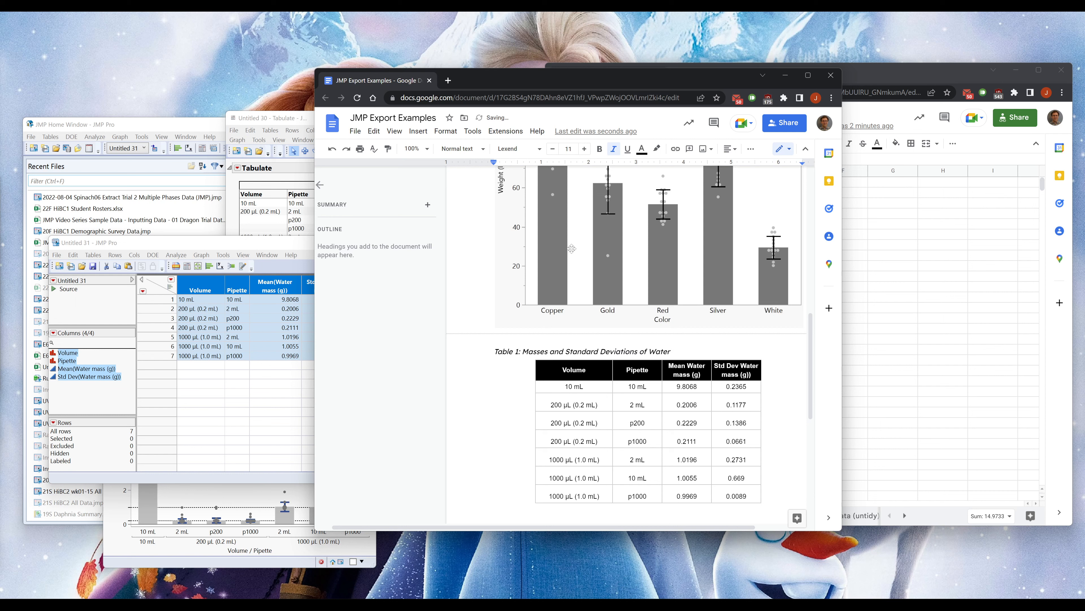
{"action": "type", "text": "aliquots at Station"}
{"action": "type", "text": "A"}
Insert a row above the table's header row and merge its two cells over the mean and standard deviation columns
{"action": "left_click", "coordinate": [312, 125]}
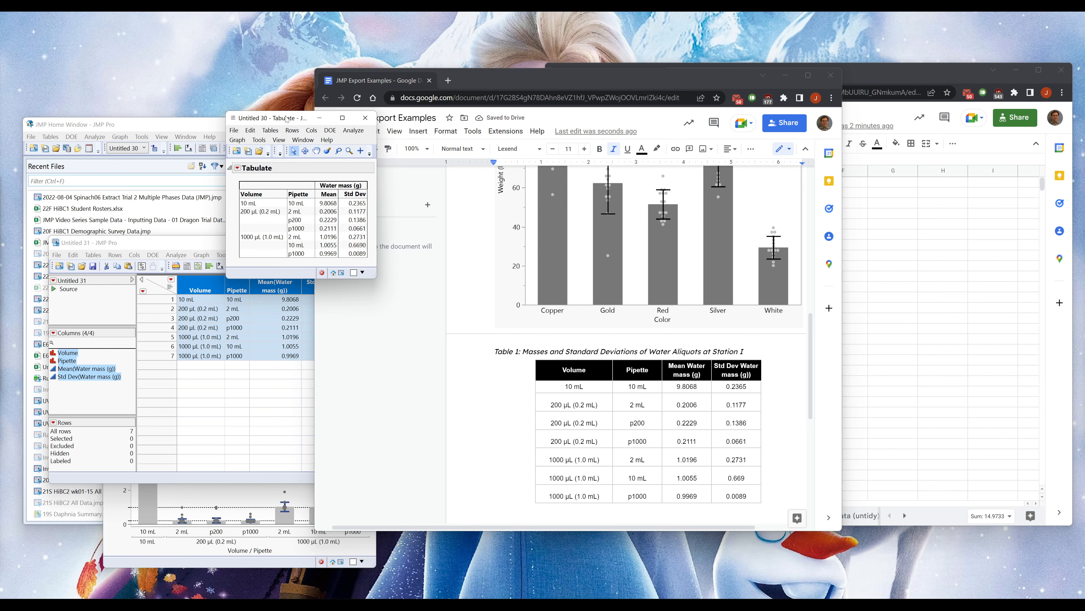
{"action": "left_click_drag", "start_coordinate": [278, 117], "coordinate": [209, 75]}
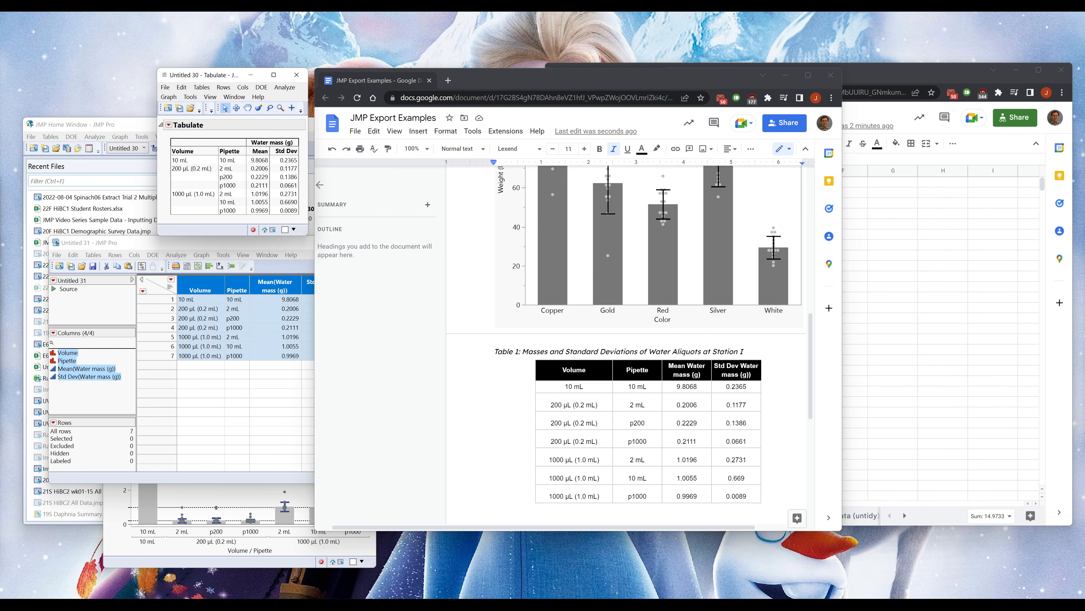
{"action": "left_click", "coordinate": [683, 373]}
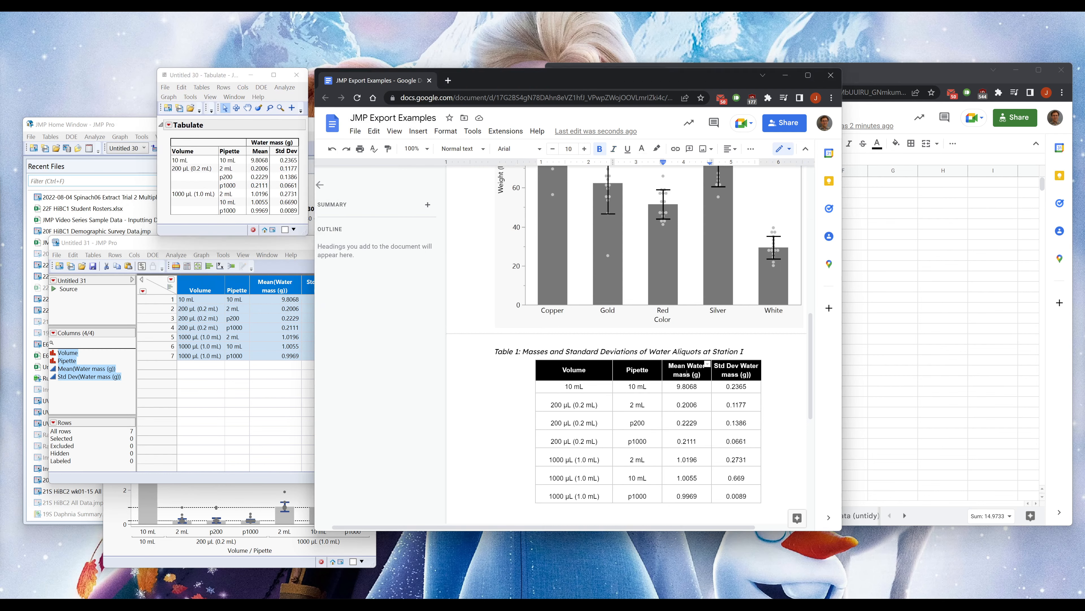
{"action": "right_click", "coordinate": [683, 373]}
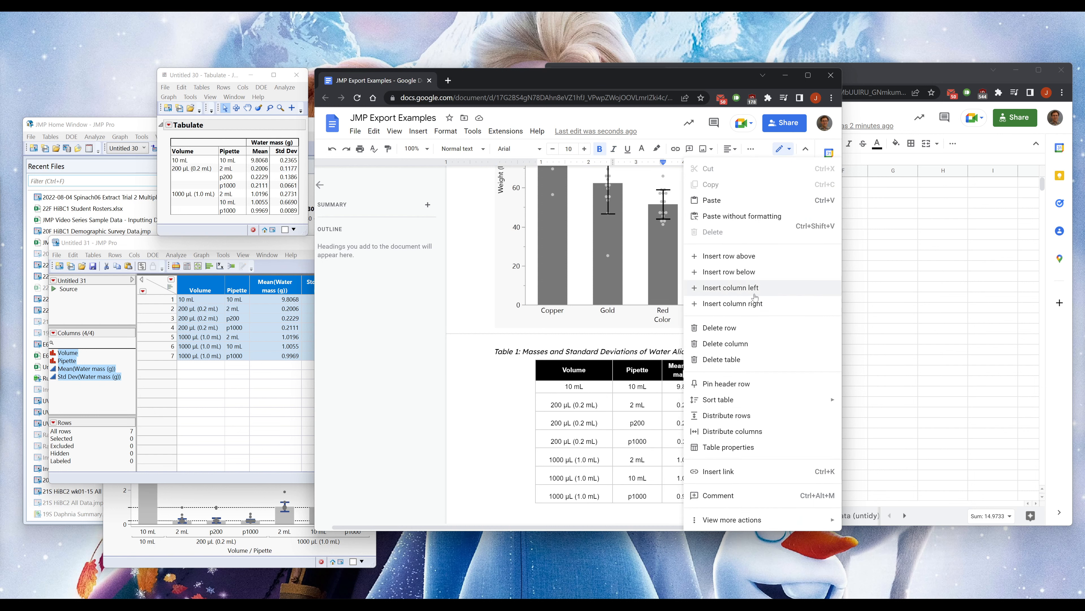
{"action": "left_click", "coordinate": [748, 260]}
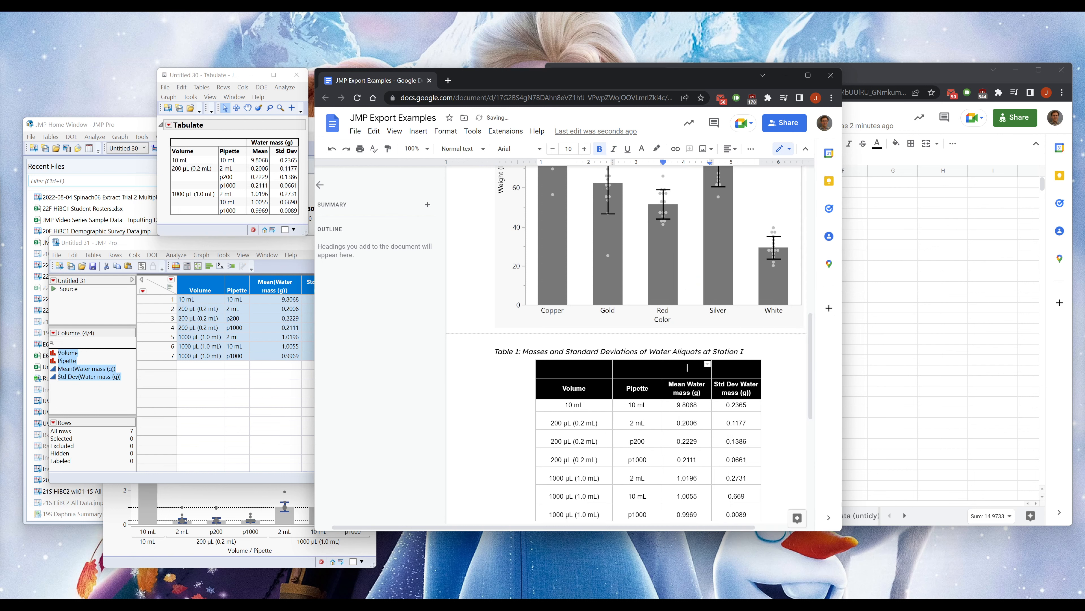
{"action": "right_click", "coordinate": [737, 369]}
{"action": "left_click_drag", "start_coordinate": [687, 369], "coordinate": [699, 393]}
{"action": "left_click", "coordinate": [761, 432]}
Move "Water mass (g)" into the merged header cell and shorten the headers beneath it to "Mean" and "Std Dev"
{"action": "key", "text": "ctrl+x"}
{"action": "left_click", "coordinate": [692, 368]}
{"action": "key", "text": "ctrl+v"}
{"action": "left_click", "coordinate": [698, 388]}
{"action": "key", "text": "BackSpace"}
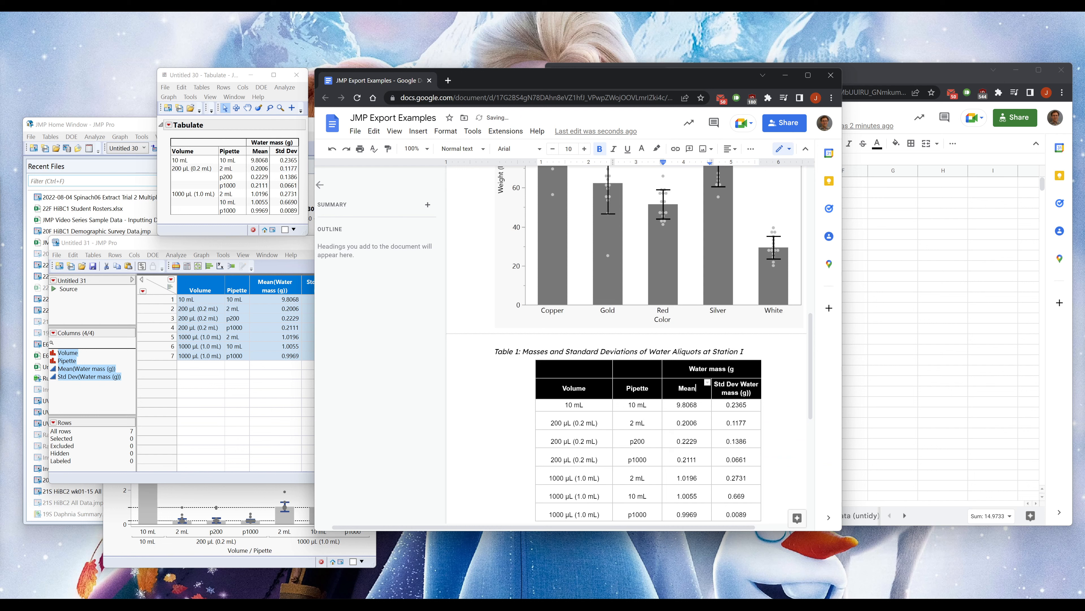
{"action": "left_click_drag", "start_coordinate": [752, 393], "coordinate": [750, 384]}
{"action": "key", "text": "BackSpace"}
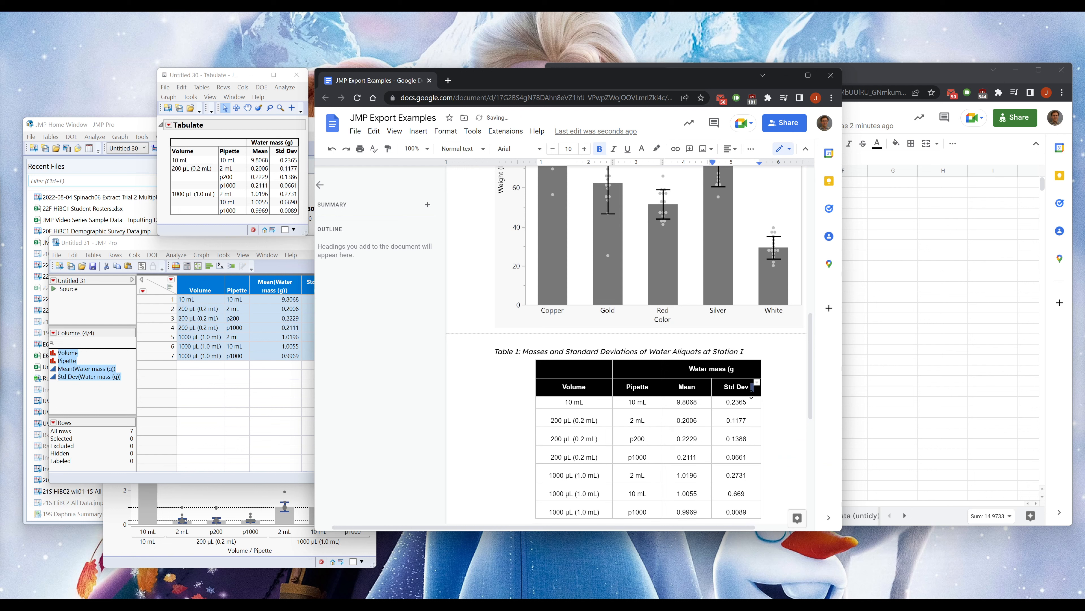
{"action": "left_click", "coordinate": [742, 370]}
{"action": "type", "text": ")"}
Remove the black fill from the two empty cells above Volume and Pipette
{"action": "left_click", "coordinate": [789, 416]}
{"action": "mouse_move", "coordinate": [583, 368]}
{"action": "left_mouse_down"}
{"action": "mouse_move", "coordinate": [637, 368]}
{"action": "mouse_move", "coordinate": [584, 369]}
{"action": "left_mouse_up"}
{"action": "left_click", "coordinate": [637, 368]}
{"action": "left_click", "coordinate": [637, 369]}
{"action": "left_click", "coordinate": [736, 148]}
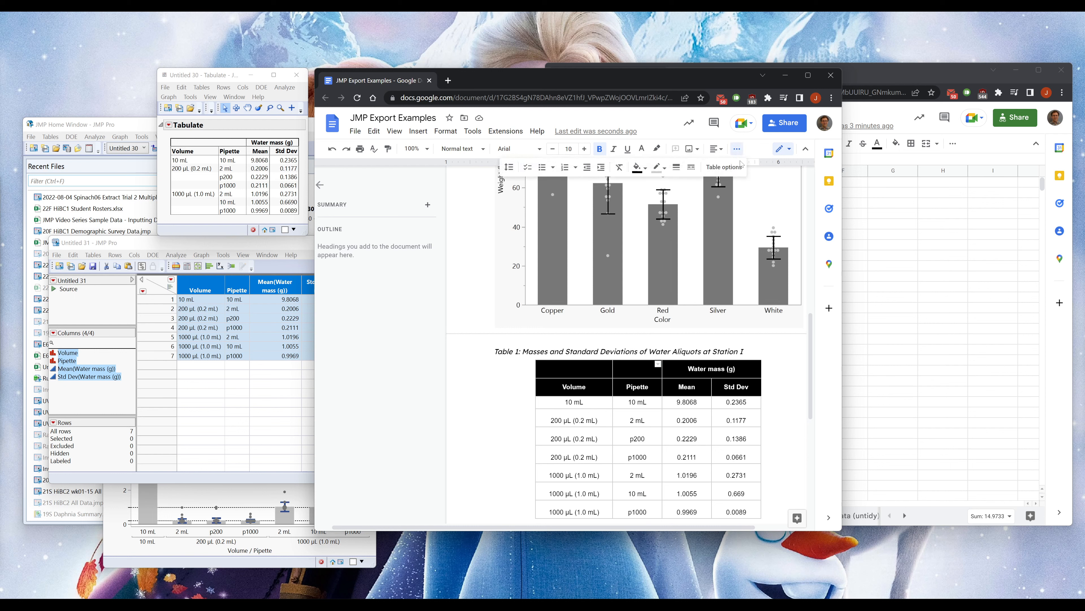
{"action": "left_click", "coordinate": [639, 166]}
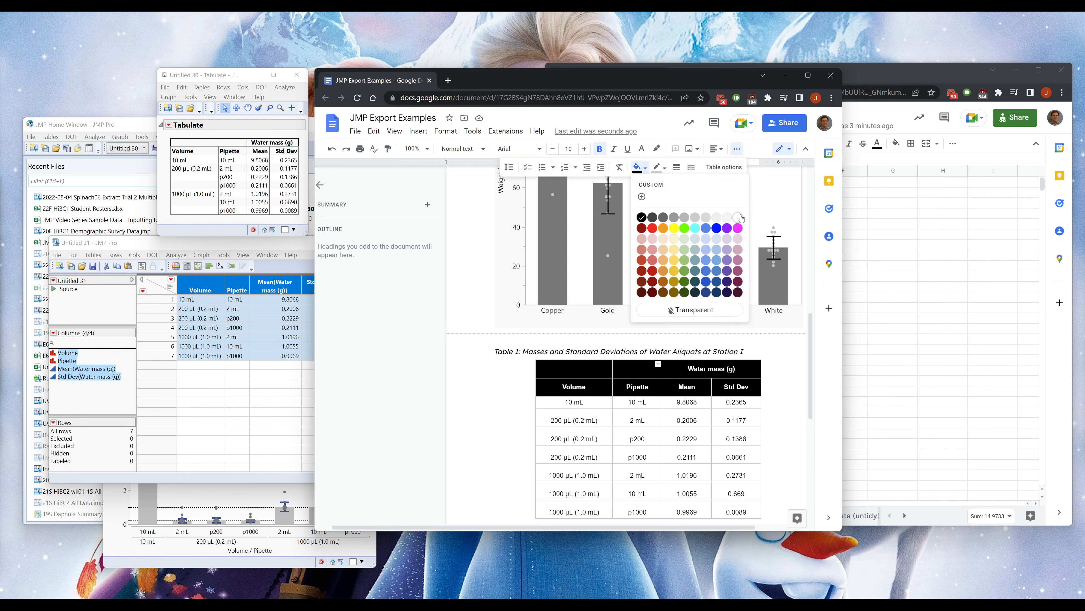
{"action": "left_click", "coordinate": [691, 310]}
Hide the outer borders of the two empty cells above Volume and Pipette
{"action": "left_click", "coordinate": [586, 351]}
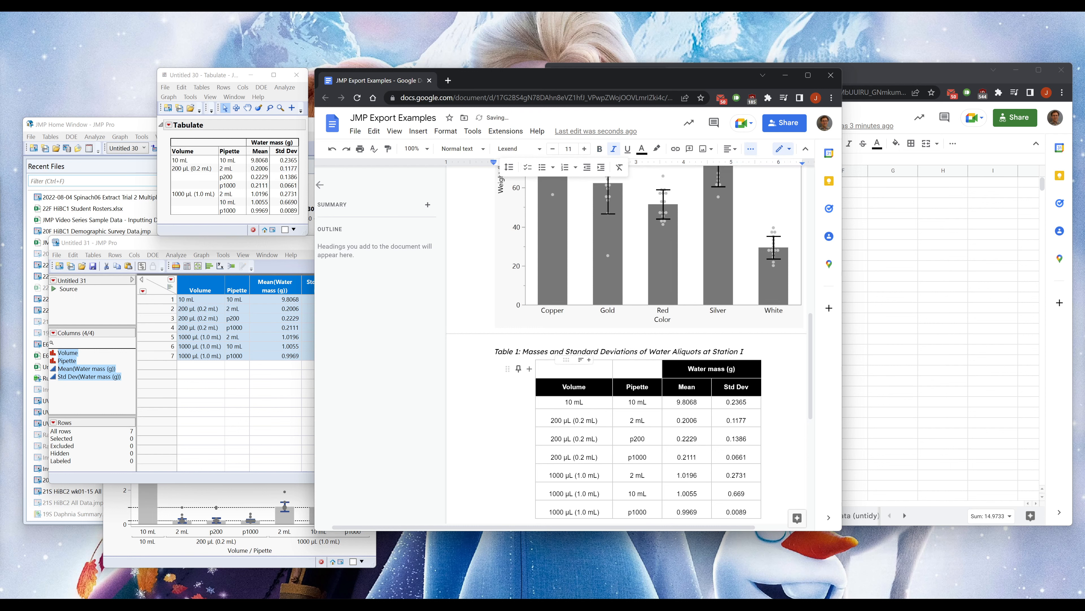
{"action": "left_click_drag", "start_coordinate": [575, 369], "coordinate": [637, 369]}
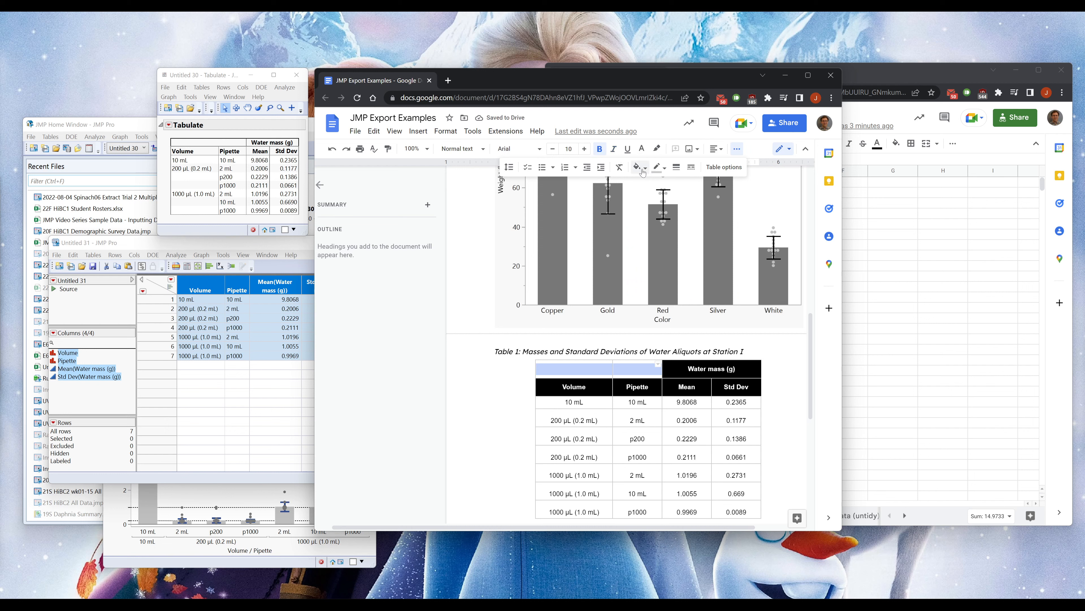
{"action": "left_click", "coordinate": [677, 175]}
{"action": "left_click", "coordinate": [696, 190]}
{"action": "left_click", "coordinate": [593, 332]}
{"action": "scroll", "coordinate": [594, 332], "scroll_direction": "up", "scroll_amount": 3}
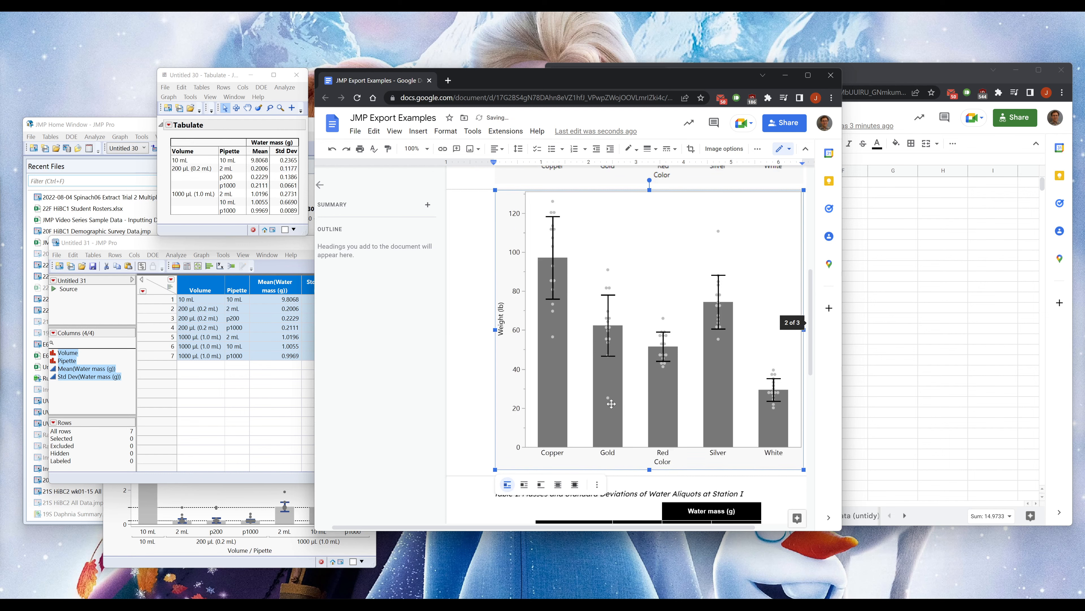
{"action": "scroll", "coordinate": [574, 282], "scroll_direction": "down", "scroll_amount": 5}
{"action": "left_click", "coordinate": [574, 281]}
{"action": "scroll", "coordinate": [574, 281], "scroll_direction": "down", "scroll_amount": 1}
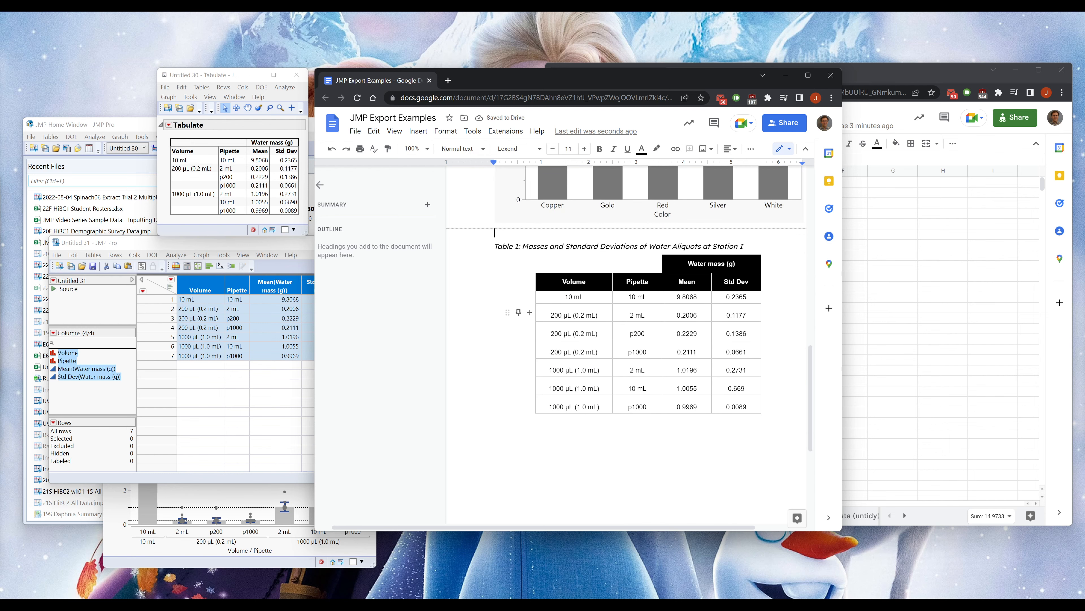
Try to clear the repeated volume labels in the table's Volume column
{"action": "left_click_drag", "start_coordinate": [575, 315], "coordinate": [587, 370]}
{"action": "key", "text": "BackSpace"}
{"action": "key", "text": "BackSpace"}
{"action": "key", "text": "BackSpace"}
{"action": "key", "text": "BackSpace"}
{"action": "key", "text": "ctrl+z"}
{"action": "key", "text": "ctrl+z"}
{"action": "key", "text": "ctrl+z"}
{"action": "key", "text": "ctrl+z"}
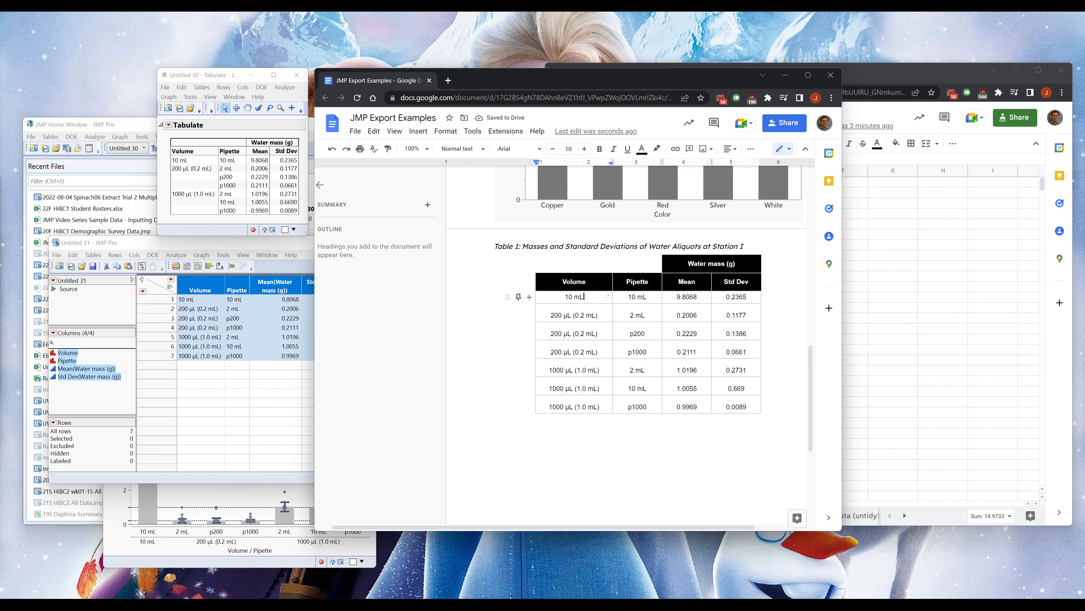
{"action": "left_click_drag", "start_coordinate": [572, 297], "coordinate": [737, 297]}
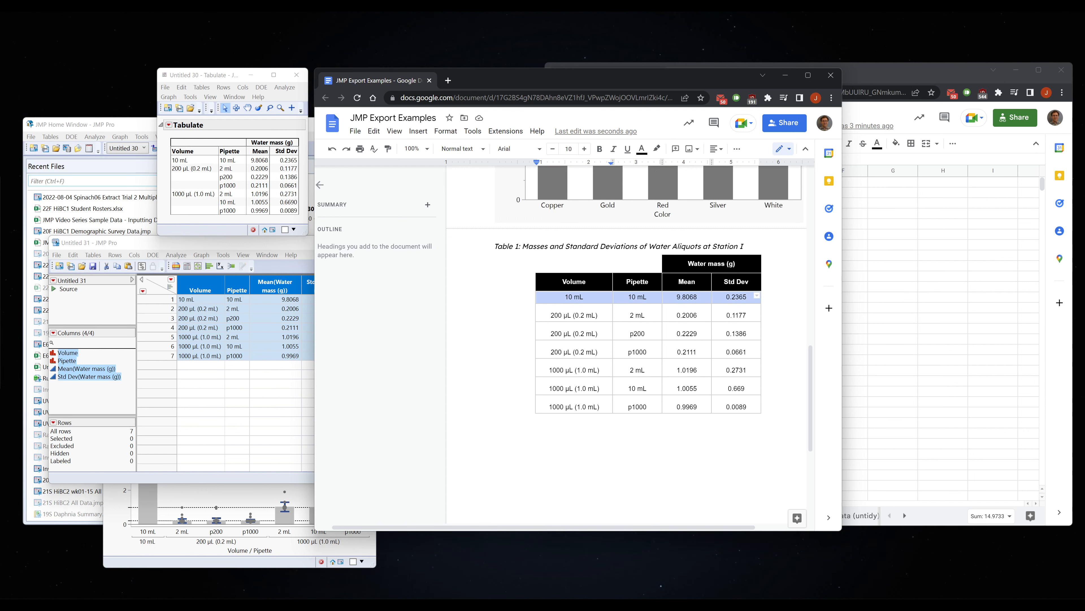
{"action": "left_click", "coordinate": [578, 245]}
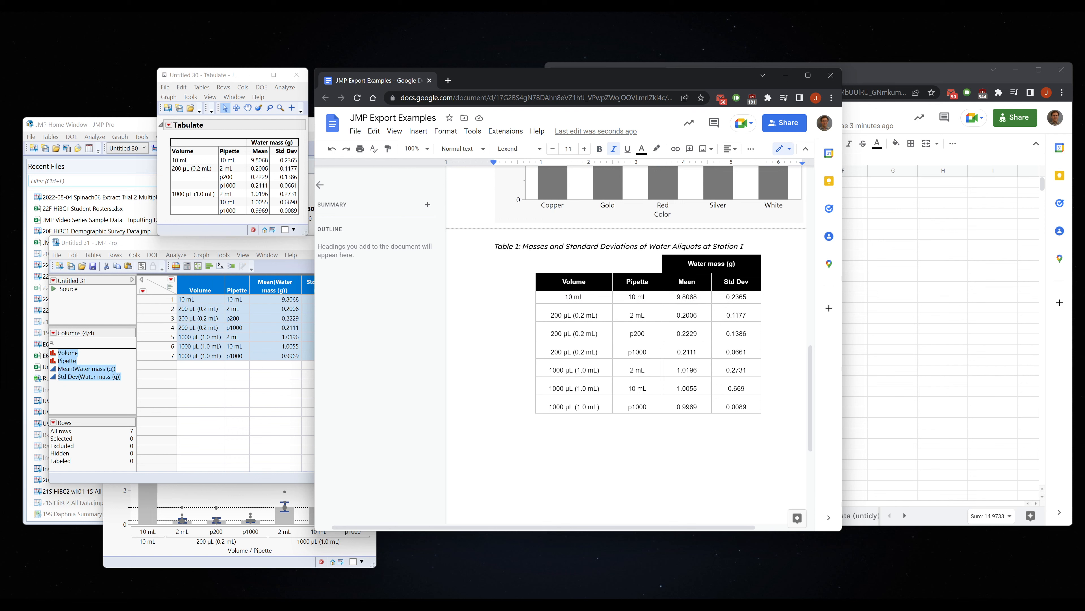
Switch to JMP and show the Graph Builder control panel for the water mass graph
{"action": "left_click", "coordinate": [153, 251]}
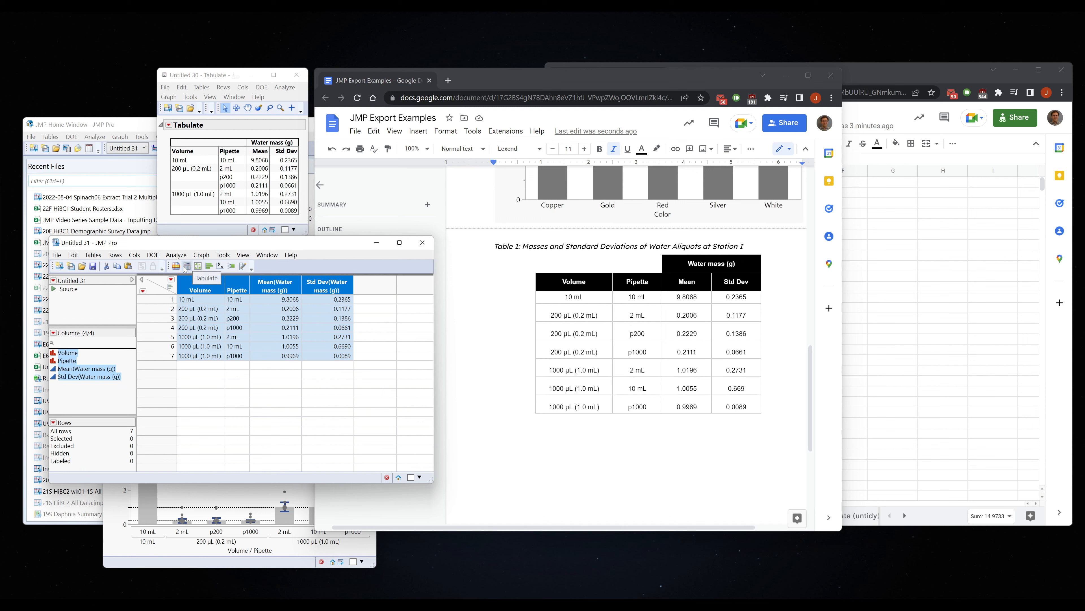
{"action": "left_click", "coordinate": [291, 552]}
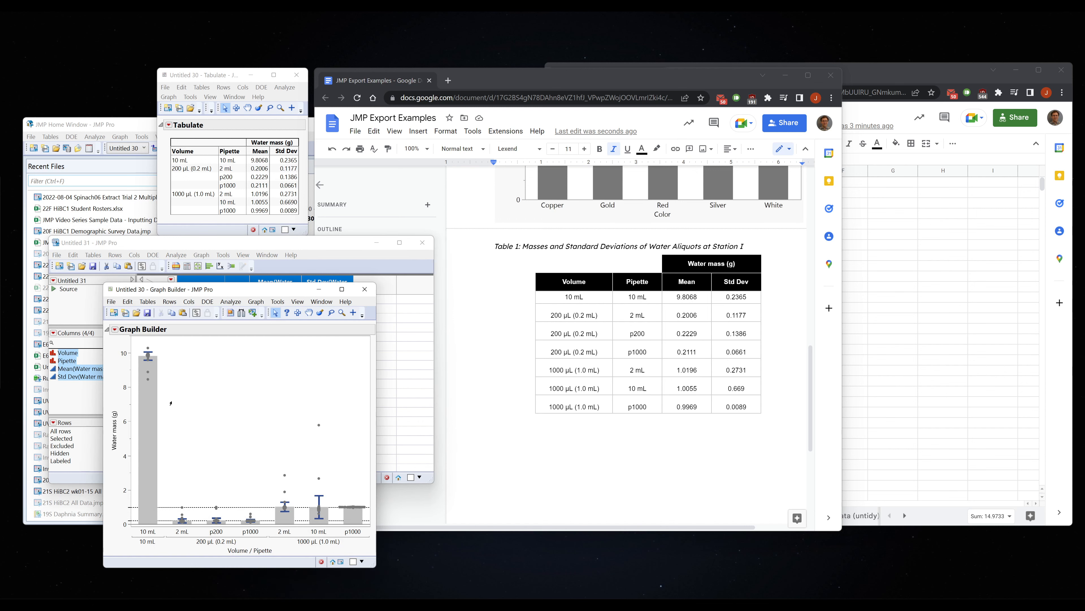
{"action": "left_click", "coordinate": [117, 333]}
{"action": "left_click", "coordinate": [191, 343]}
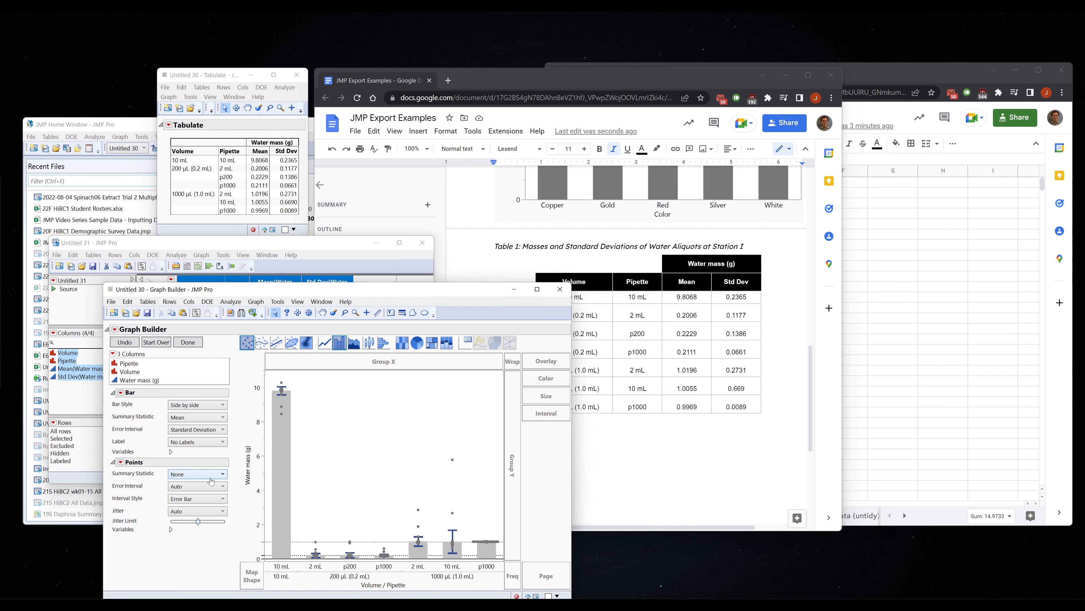
Try Confidence Interval as the bars' error interval and return it to Standard Deviation
{"action": "left_click", "coordinate": [213, 431]}
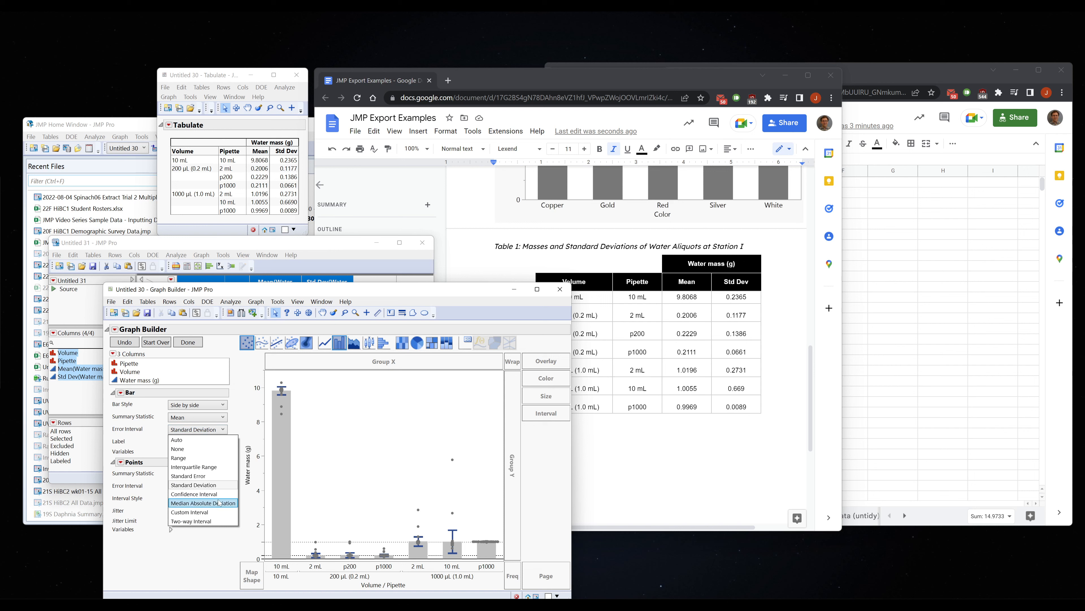
{"action": "left_click", "coordinate": [195, 494]}
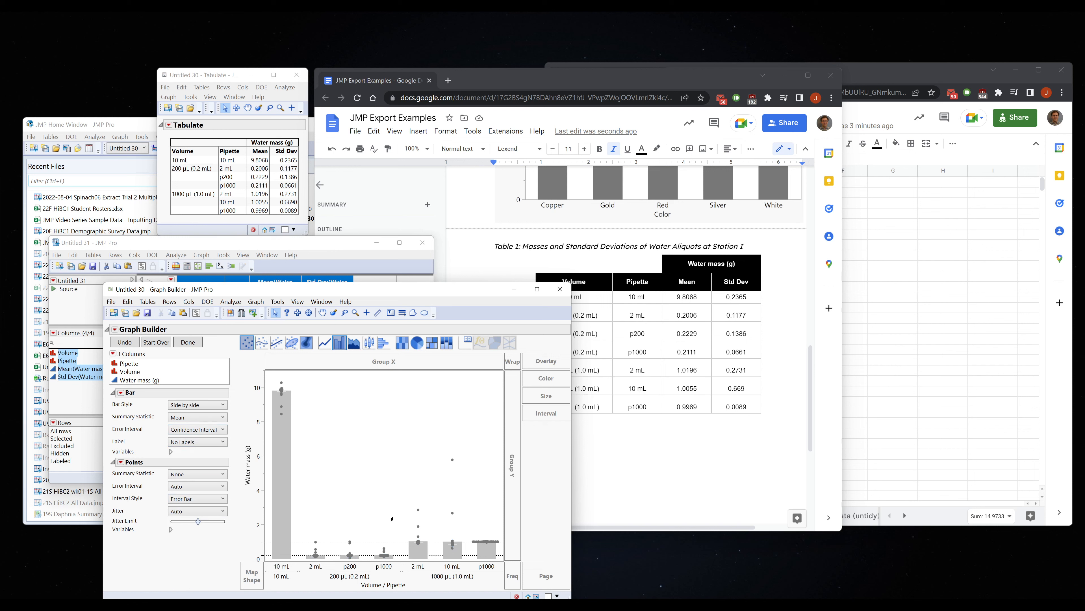
{"action": "left_click", "coordinate": [197, 430]}
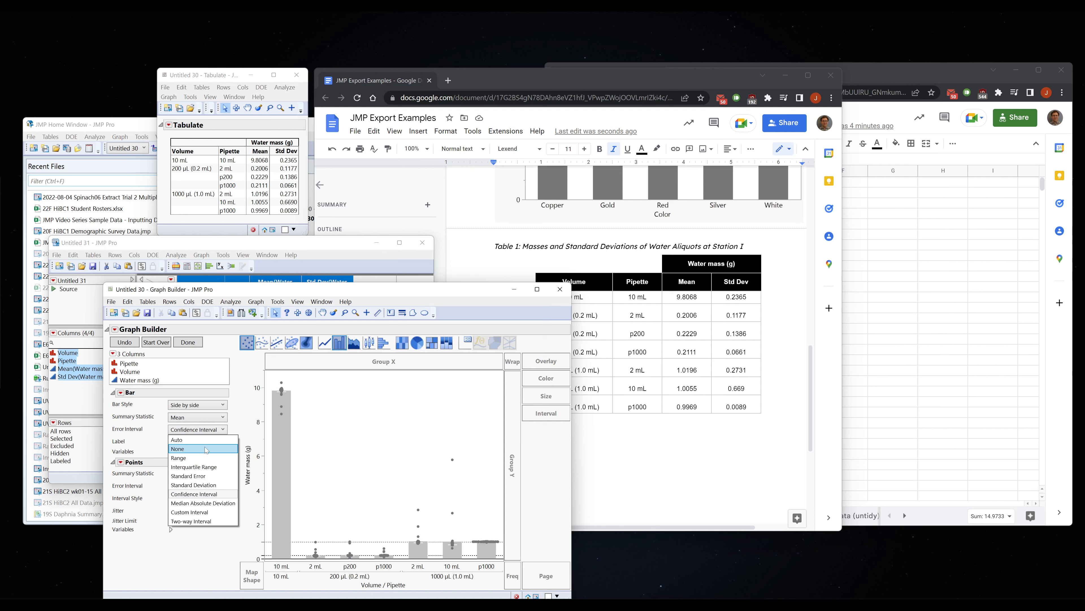
{"action": "left_click", "coordinate": [205, 485]}
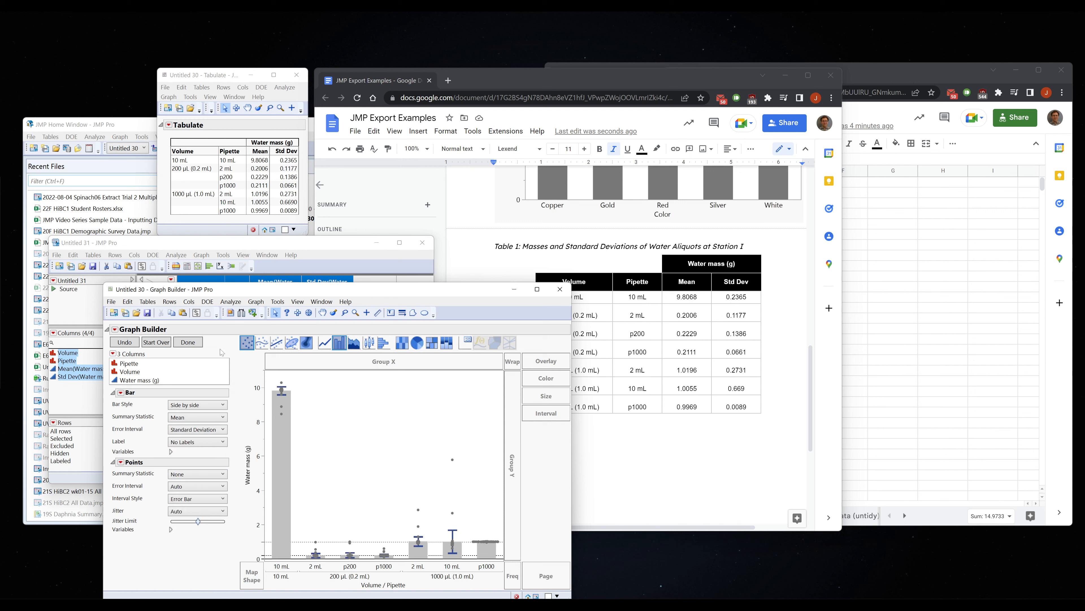
Show the control panel of the Tabulate report and move its window clear of the Google Docs table
{"action": "left_click", "coordinate": [169, 125]}
{"action": "left_click", "coordinate": [200, 136]}
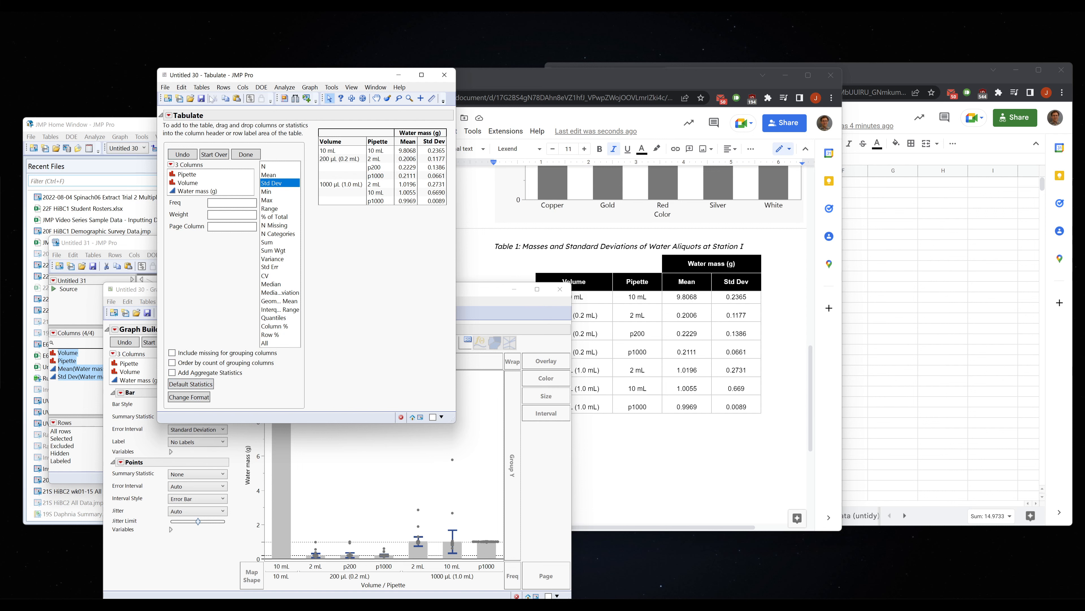
{"action": "left_click_drag", "start_coordinate": [327, 79], "coordinate": [261, 156]}
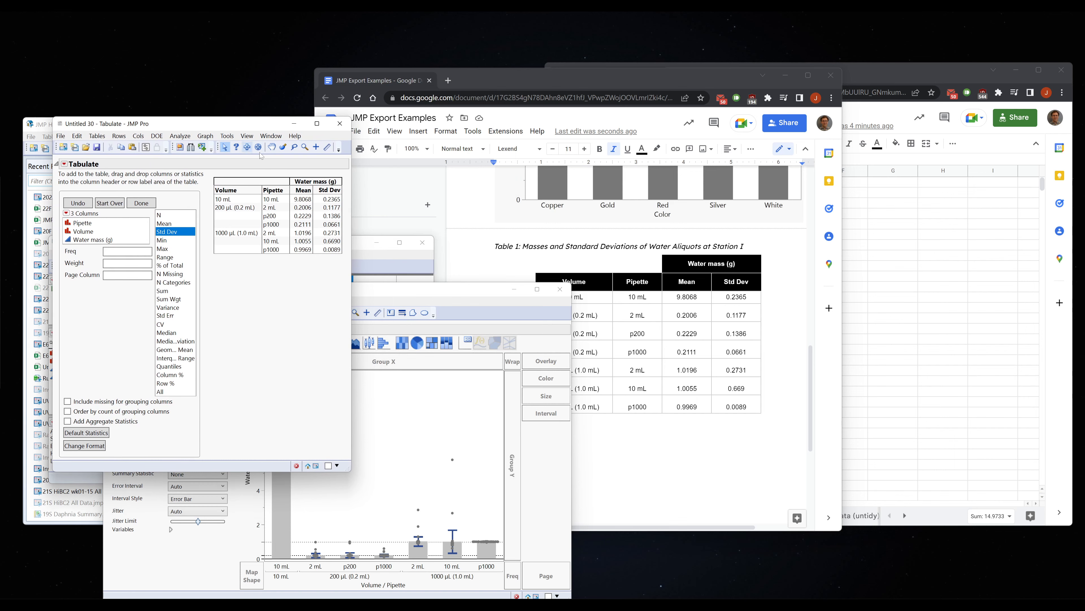
Run Fit Y by X with Water mass (g) as the response, Pipette as the X factor and Volume as the By variable
{"action": "left_click", "coordinate": [179, 136]}
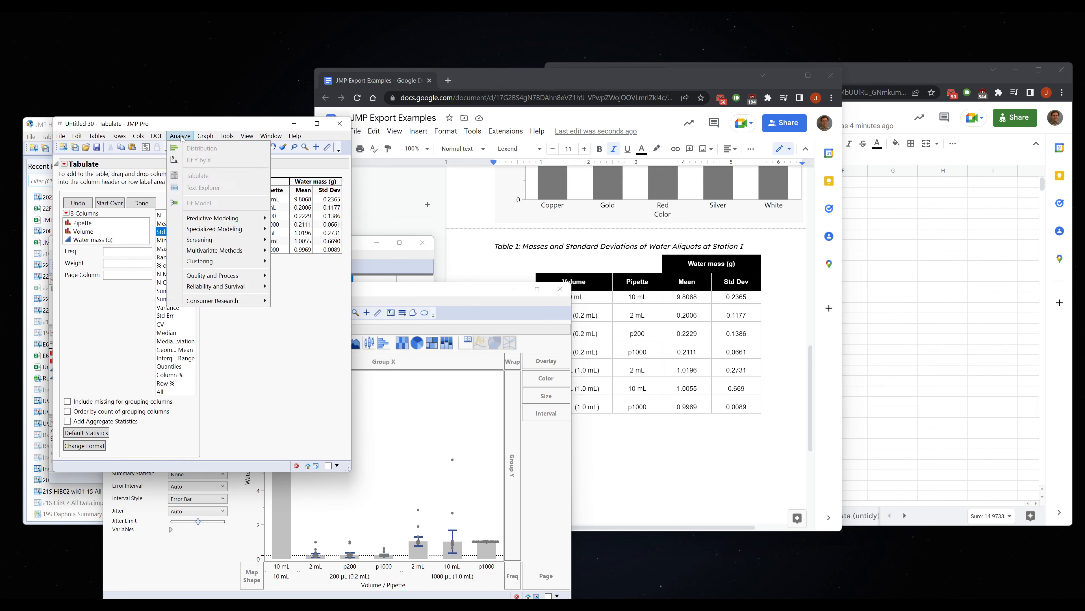
{"action": "left_click", "coordinate": [198, 160]}
{"action": "left_click_drag", "start_coordinate": [113, 211], "coordinate": [251, 193]}
{"action": "left_click", "coordinate": [112, 203]}
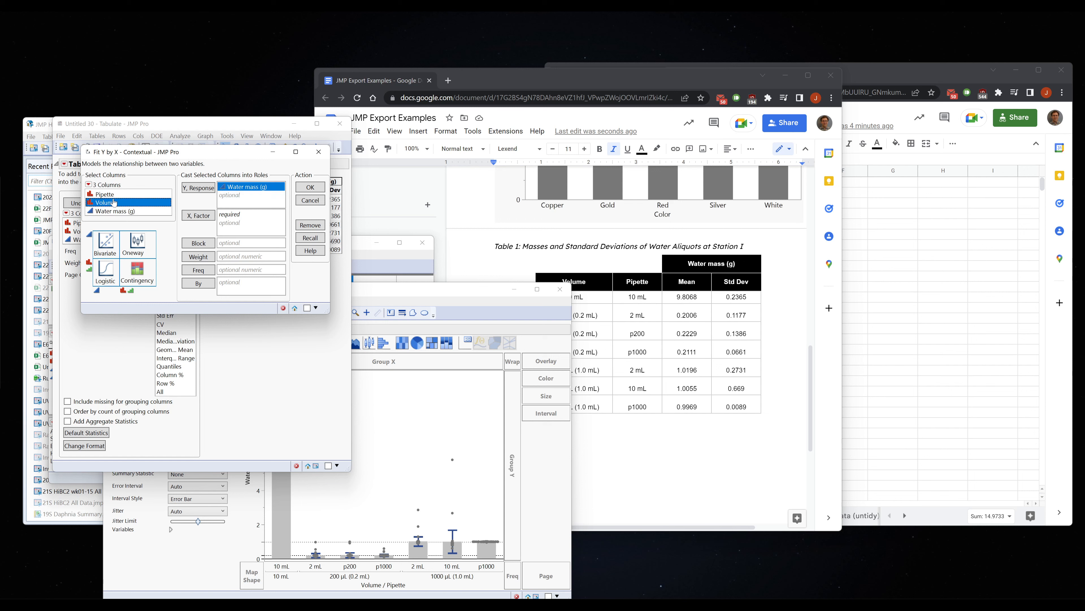
{"action": "left_click_drag", "start_coordinate": [106, 194], "coordinate": [234, 291]}
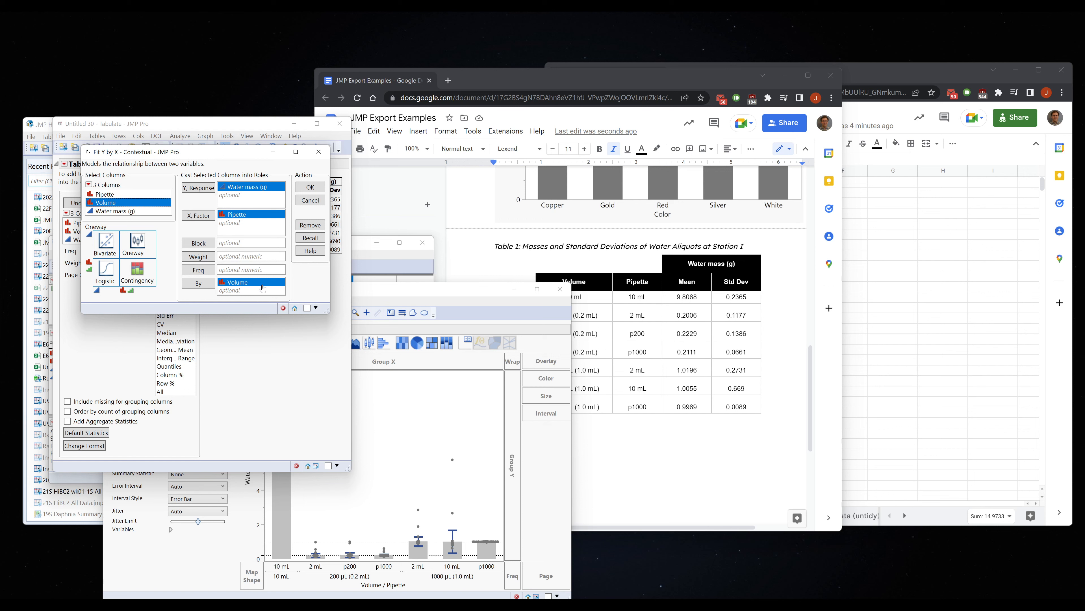
{"action": "left_click", "coordinate": [311, 189]}
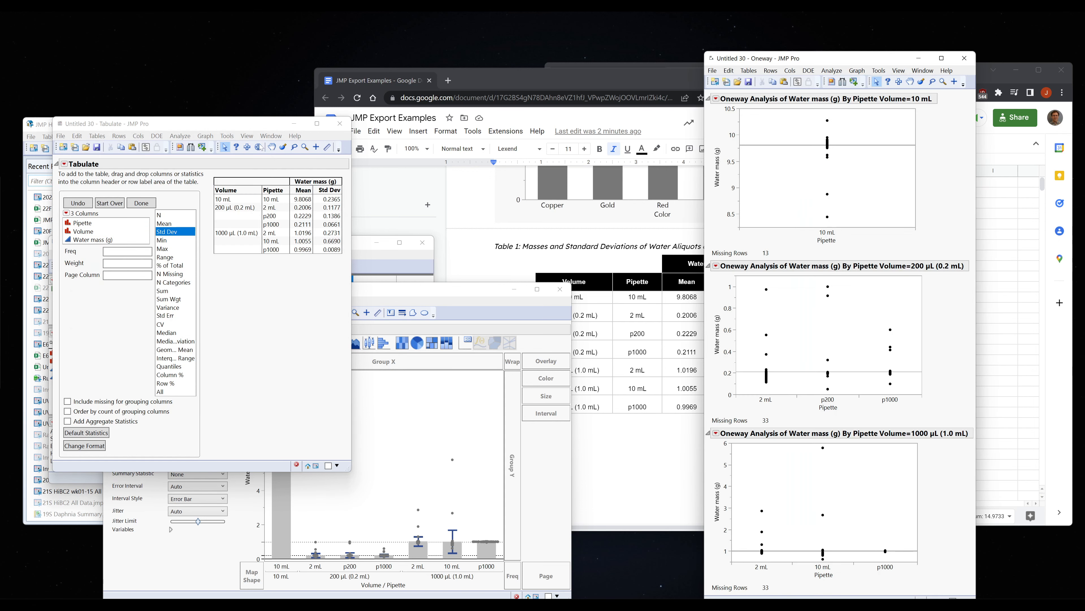
Move the Oneway report window away from the Google Docs table and add Means and Std Dev to the 10 mL analysis
{"action": "left_click_drag", "start_coordinate": [778, 62], "coordinate": [269, 49]}
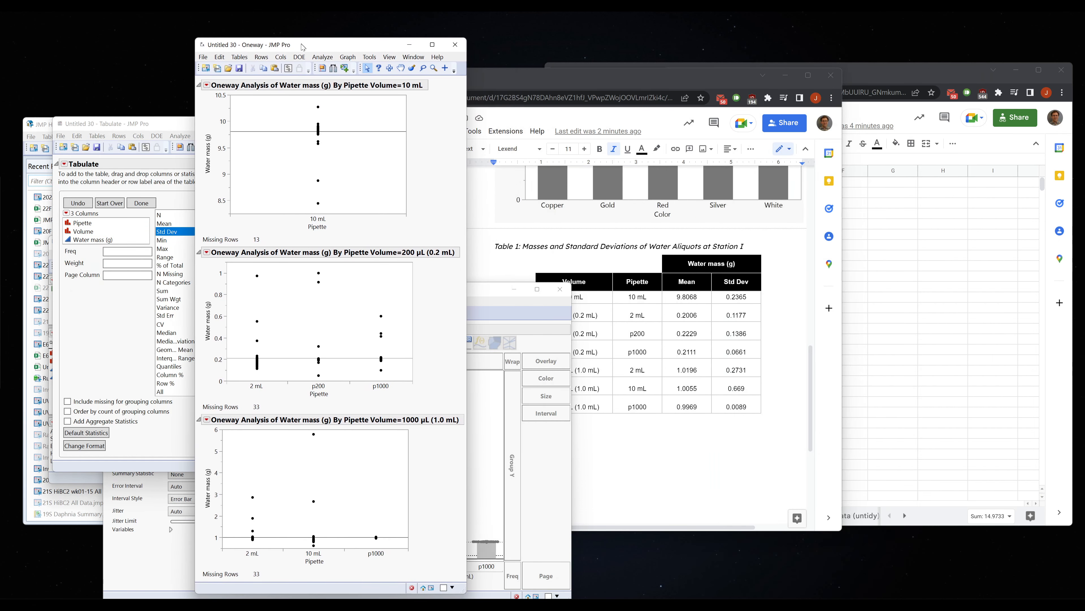
{"action": "left_click", "coordinate": [207, 86], "text": "alt"}
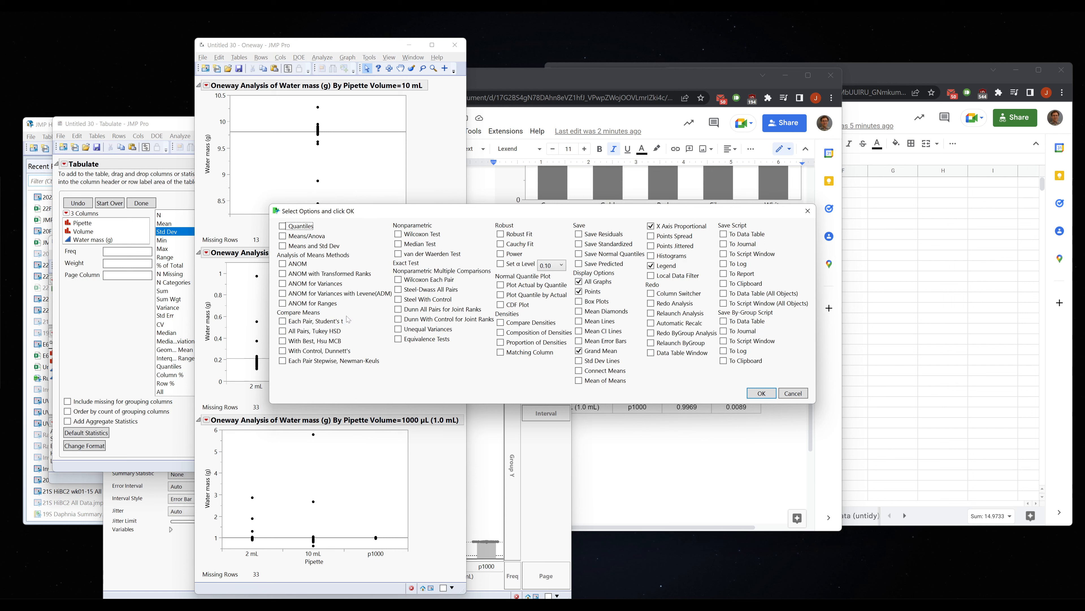
{"action": "left_click", "coordinate": [302, 248]}
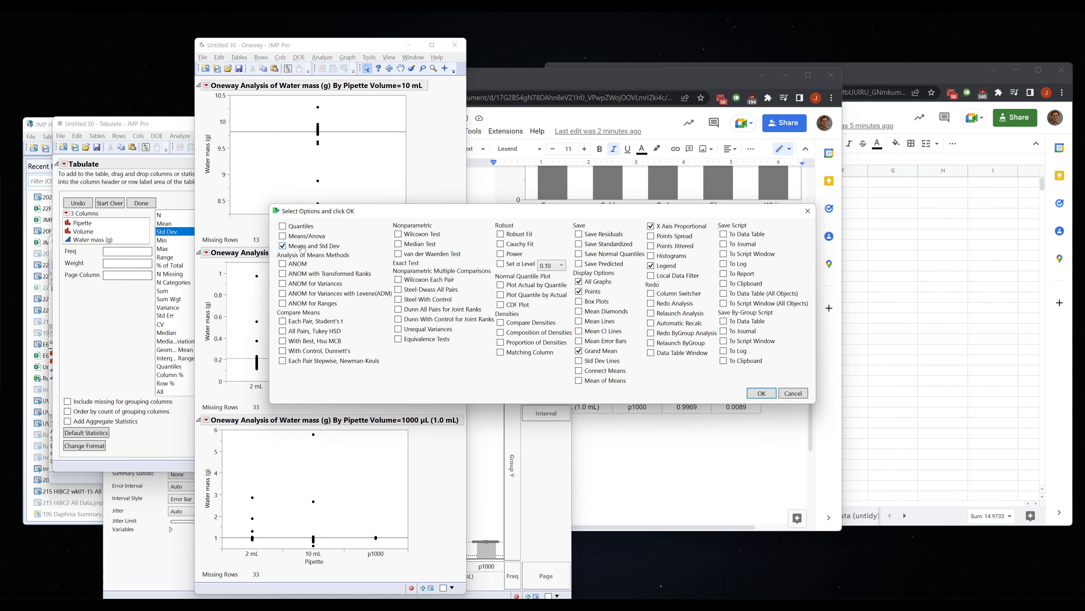
{"action": "left_click", "coordinate": [762, 394]}
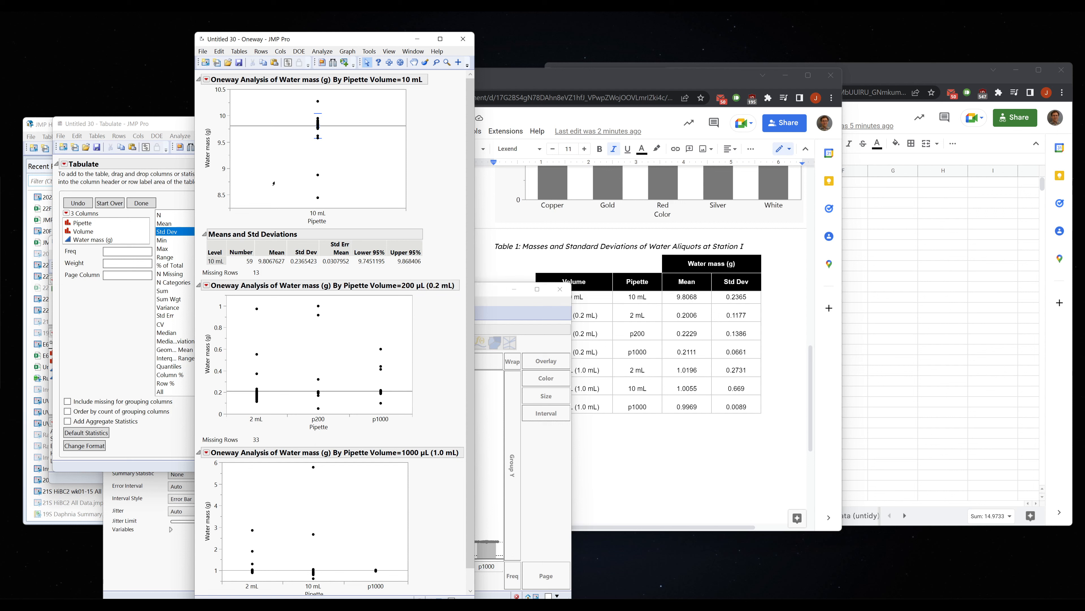
Turn off Means and Std Dev for the 10 mL analysis and enable it again from the full set of report options
{"action": "left_click", "coordinate": [208, 82], "text": "alt"}
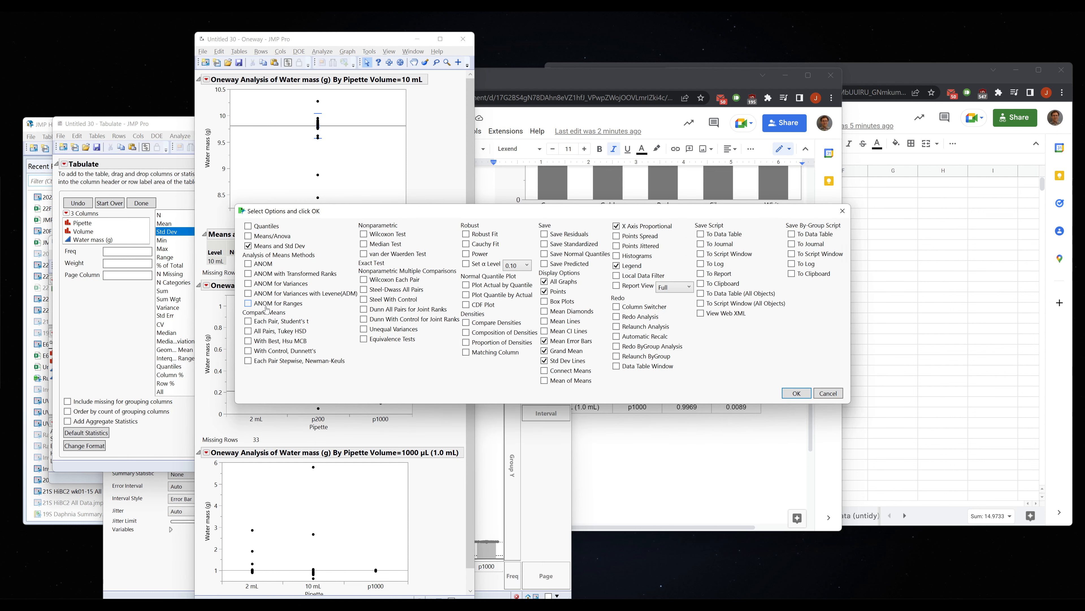
{"action": "left_click", "coordinate": [797, 393]}
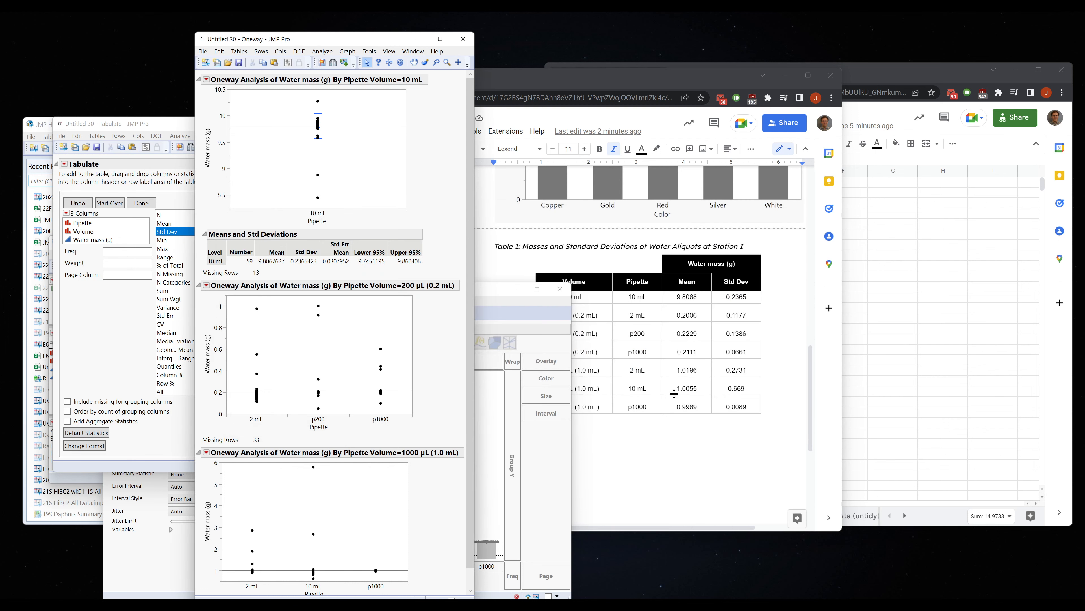
{"action": "left_click", "coordinate": [209, 80]}
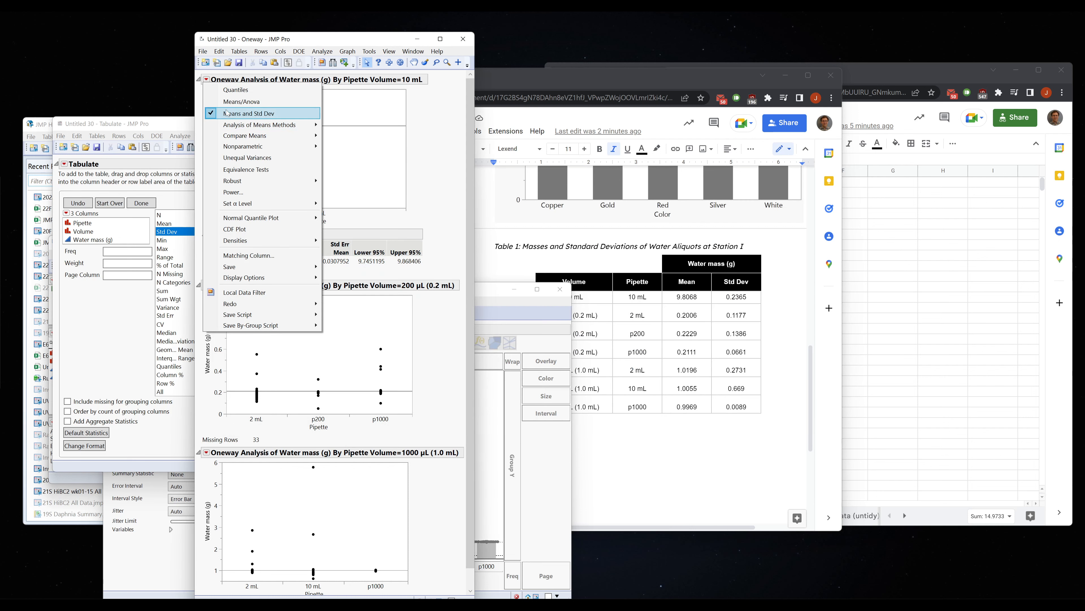
{"action": "left_click", "coordinate": [249, 114]}
{"action": "left_click", "coordinate": [206, 81], "text": "alt"}
{"action": "left_click", "coordinate": [272, 247]}
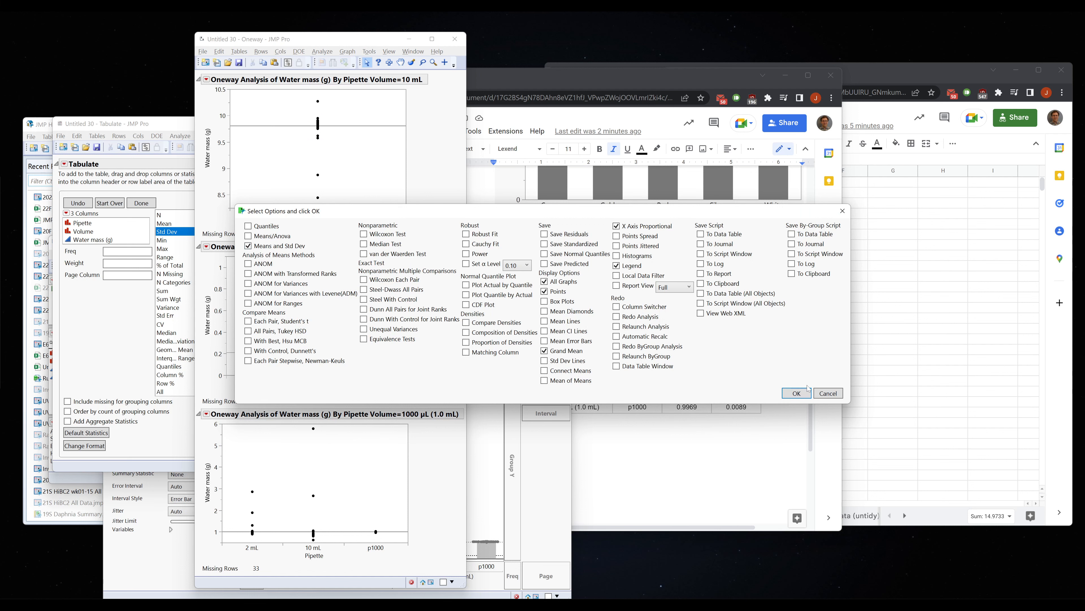
{"action": "left_click", "coordinate": [798, 393]}
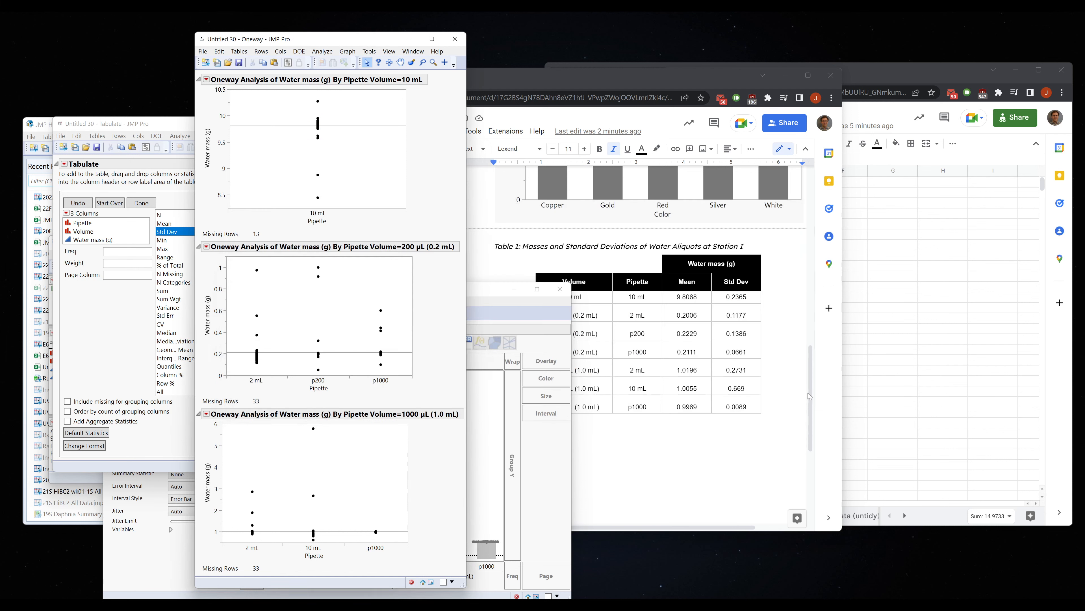
{"action": "left_click", "coordinate": [206, 79], "text": "alt"}
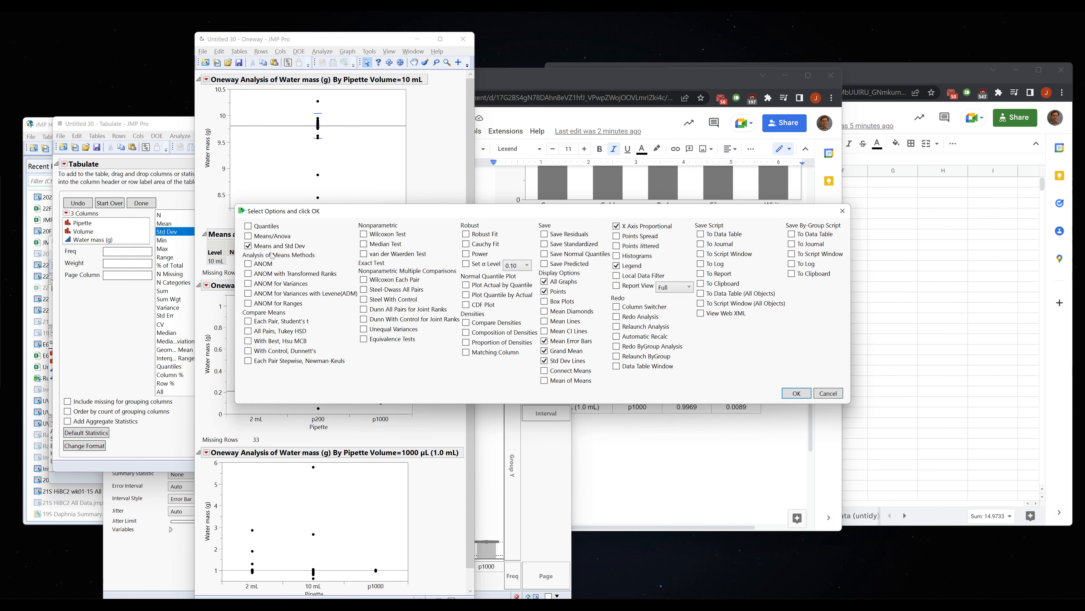
{"action": "left_click", "coordinate": [797, 393]}
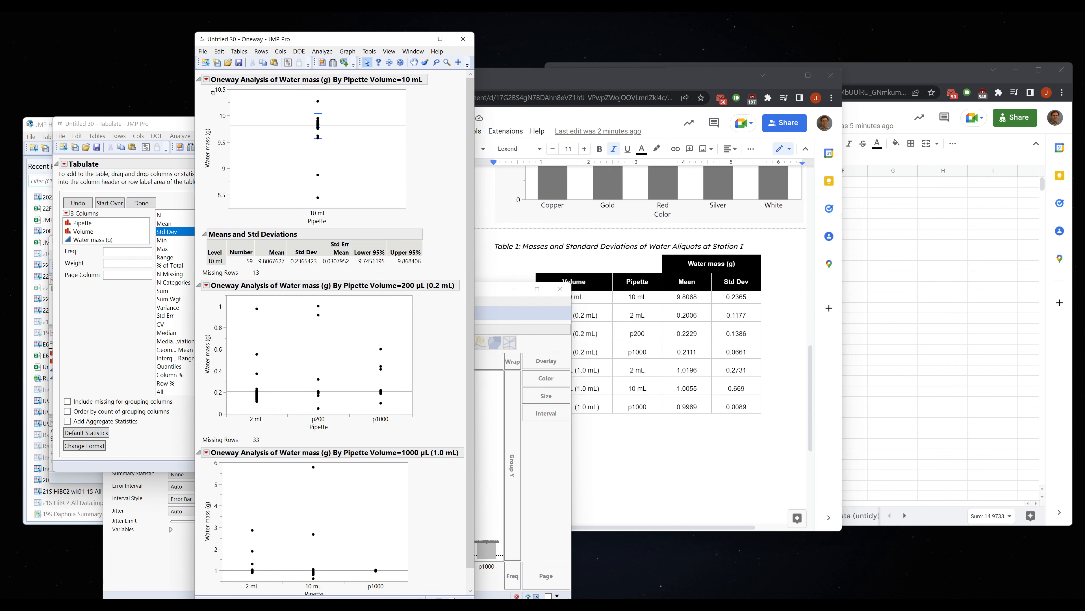
Toggle Means and Std Dev off and back on once more for the 10 mL analysis
{"action": "left_click", "coordinate": [207, 80]}
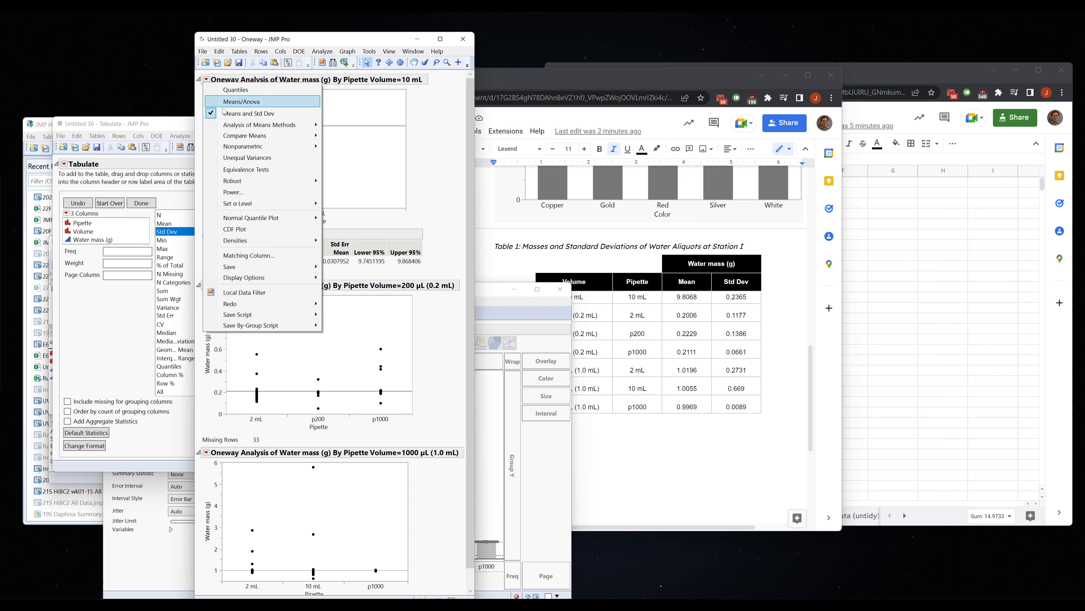
{"action": "left_click", "coordinate": [227, 113]}
{"action": "left_click", "coordinate": [207, 80]}
{"action": "left_click", "coordinate": [226, 113]}
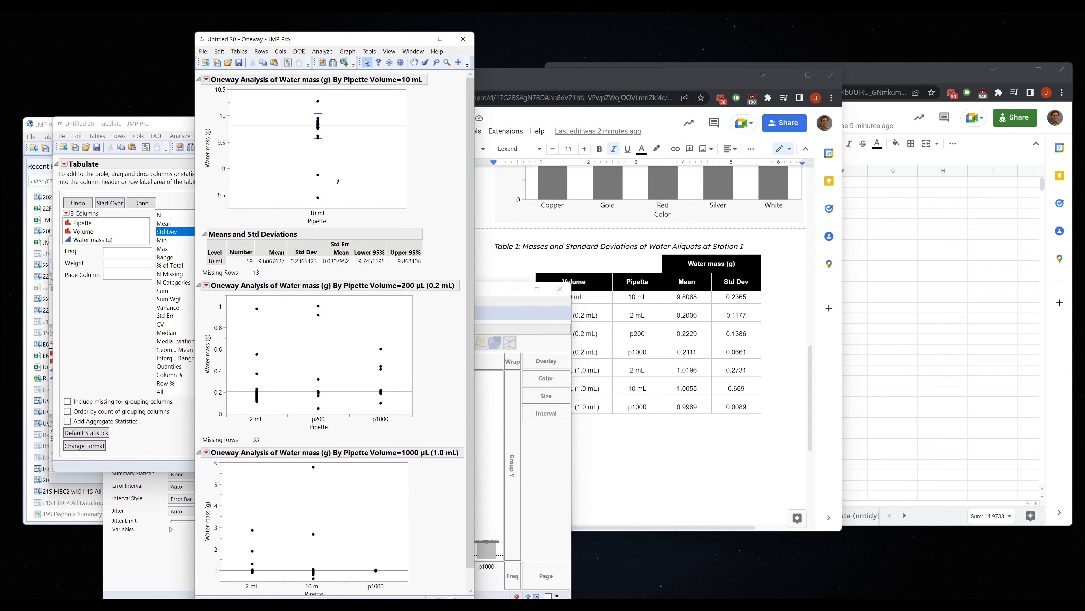
Add Means and Std Dev to the 200 µL (0.2 mL) and 1000 µL (1.0 mL) analyses
{"action": "scroll", "coordinate": [366, 301], "scroll_direction": "down", "scroll_amount": 1}
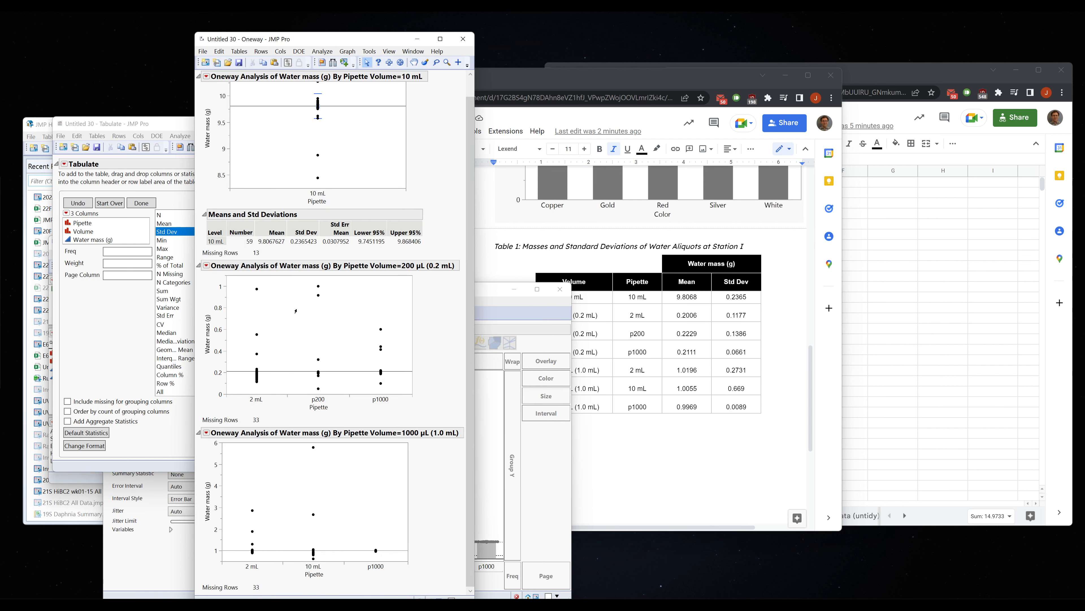
{"action": "left_click", "coordinate": [206, 265]}
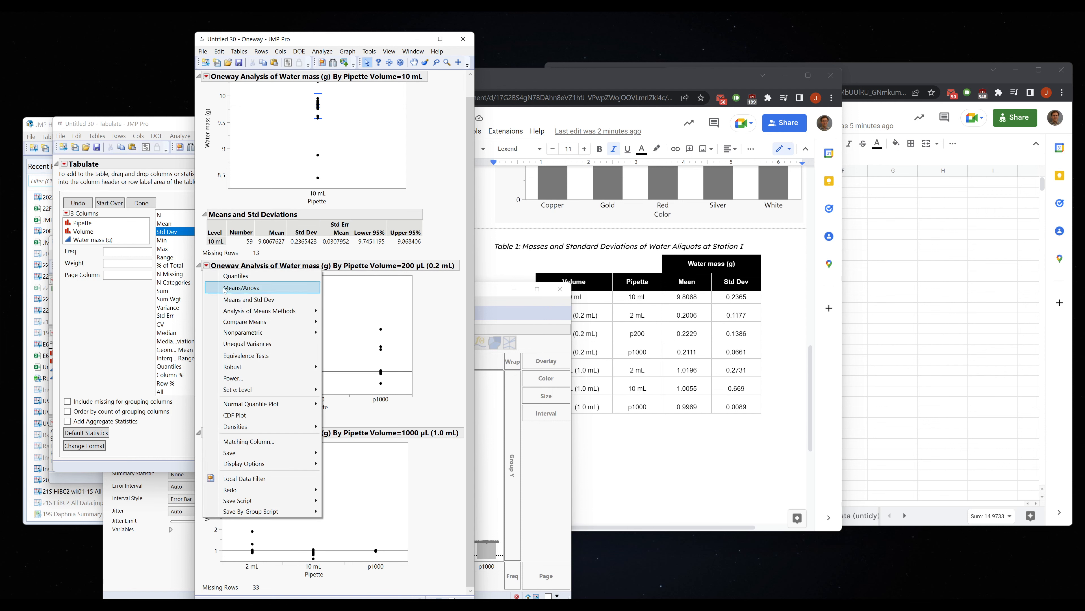
{"action": "left_click", "coordinate": [227, 299]}
{"action": "scroll", "coordinate": [216, 467], "scroll_direction": "down", "scroll_amount": 3}
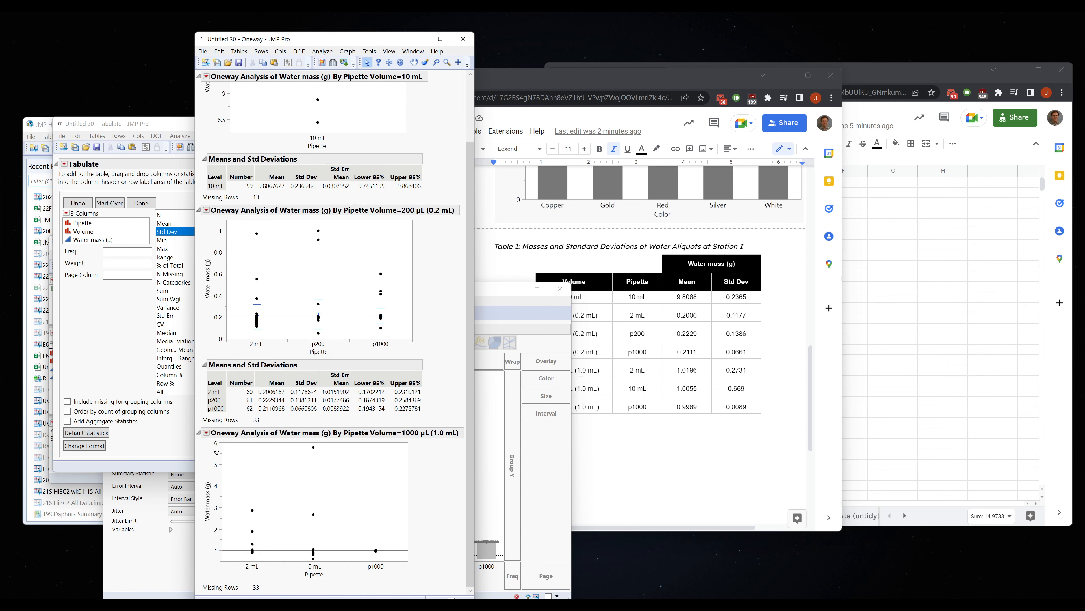
{"action": "left_click", "coordinate": [206, 433]}
{"action": "left_click", "coordinate": [264, 214]}
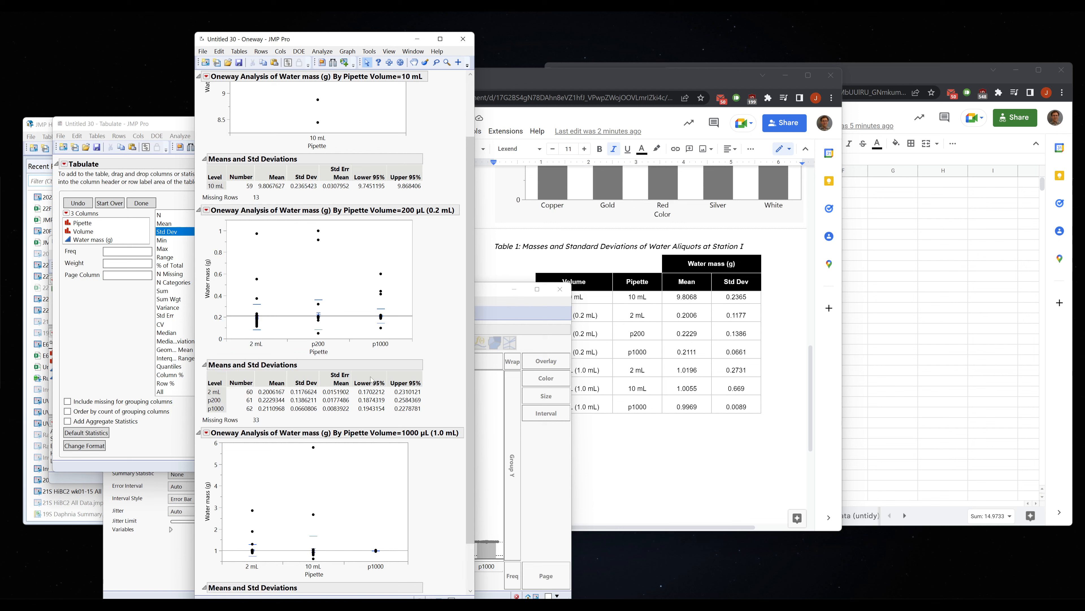
Examine the lower and upper 95% limits of the 200 µL pipettes and of the 10 mL pipette in the 10 mL analysis
{"action": "scroll", "coordinate": [410, 368], "scroll_direction": "down", "scroll_amount": 3}
{"action": "left_click", "coordinate": [362, 336]}
{"action": "left_click", "coordinate": [371, 344]}
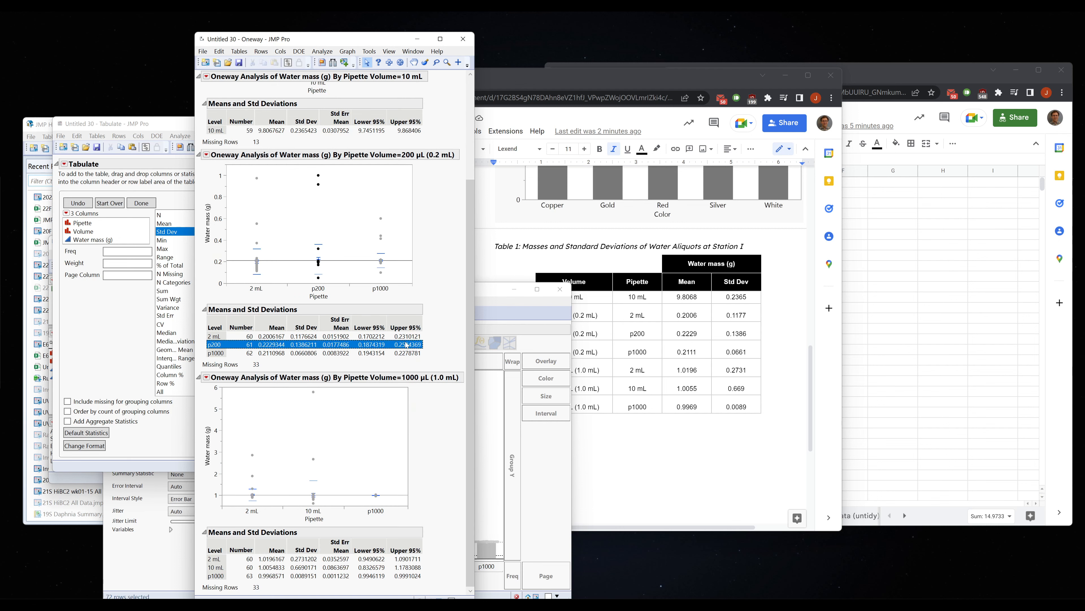
{"action": "left_click", "coordinate": [375, 353]}
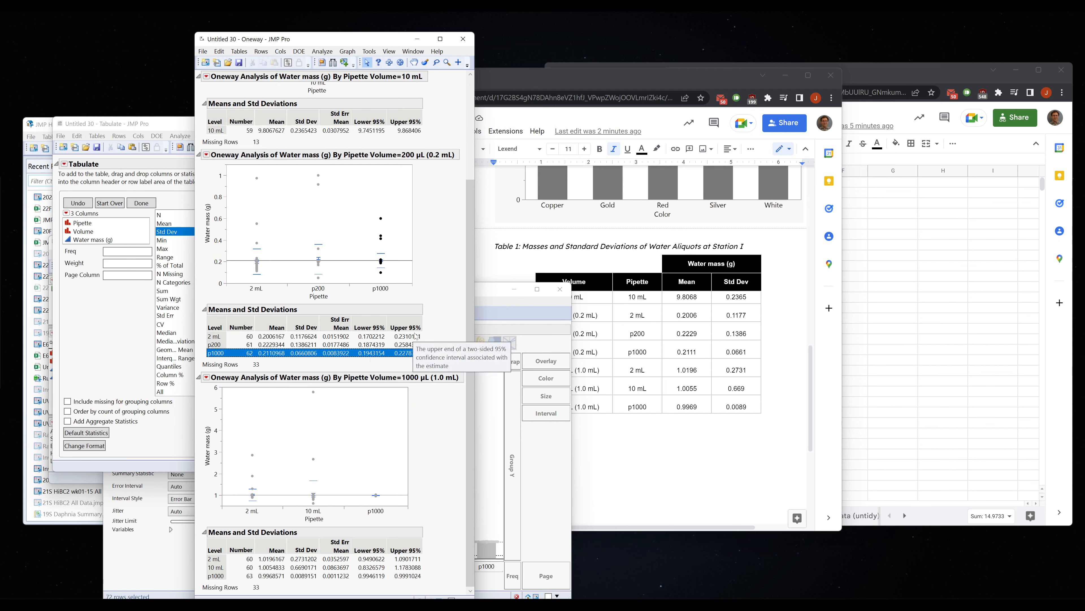
{"action": "left_click", "coordinate": [443, 367]}
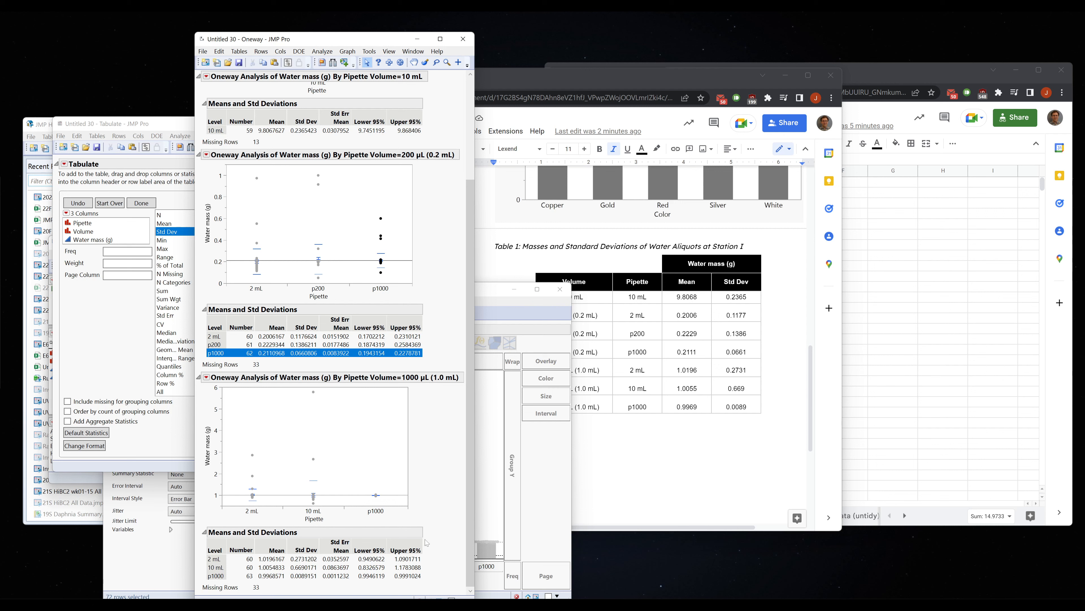
{"action": "scroll", "coordinate": [466, 520], "scroll_direction": "up", "scroll_amount": 5}
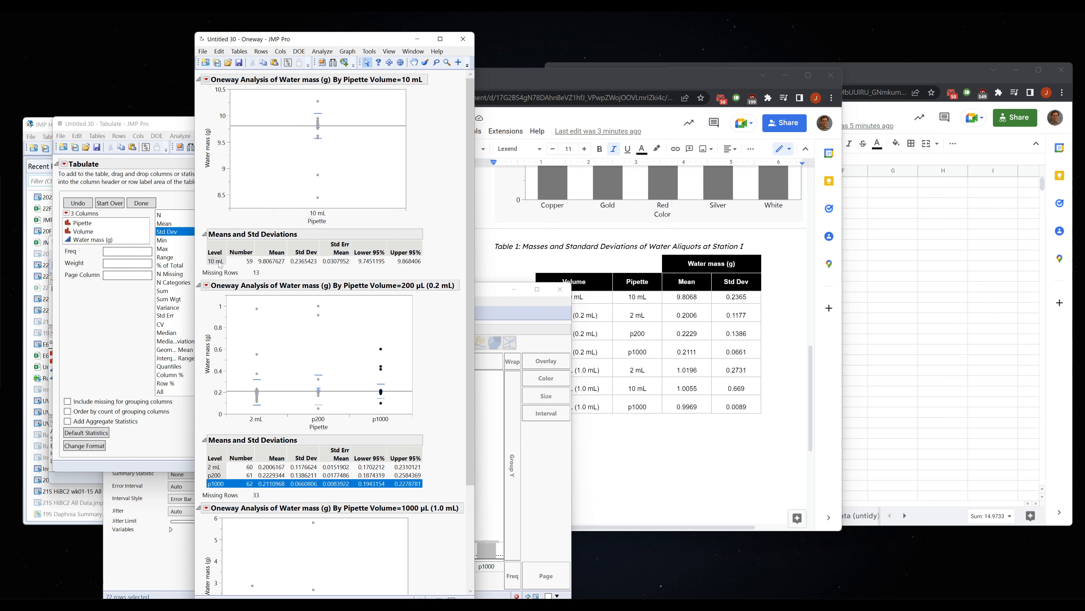
{"action": "left_click", "coordinate": [374, 264]}
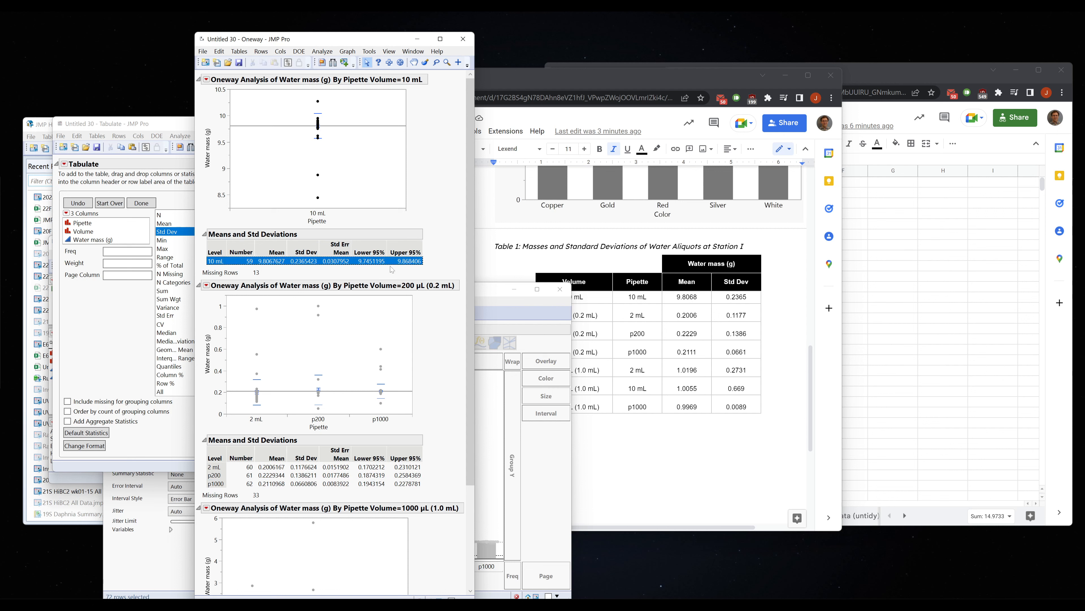
{"action": "left_click", "coordinate": [426, 262]}
Compare the means and 95% limits of the 2 mL, p200 and p1000 pipettes at 200 µL and of the p1000 at 1000 µL
{"action": "scroll", "coordinate": [465, 276], "scroll_direction": "down", "scroll_amount": 3}
{"action": "scroll", "coordinate": [456, 263], "scroll_direction": "up", "scroll_amount": 3}
{"action": "scroll", "coordinate": [470, 297], "scroll_direction": "down", "scroll_amount": 3}
{"action": "left_click", "coordinate": [399, 342]}
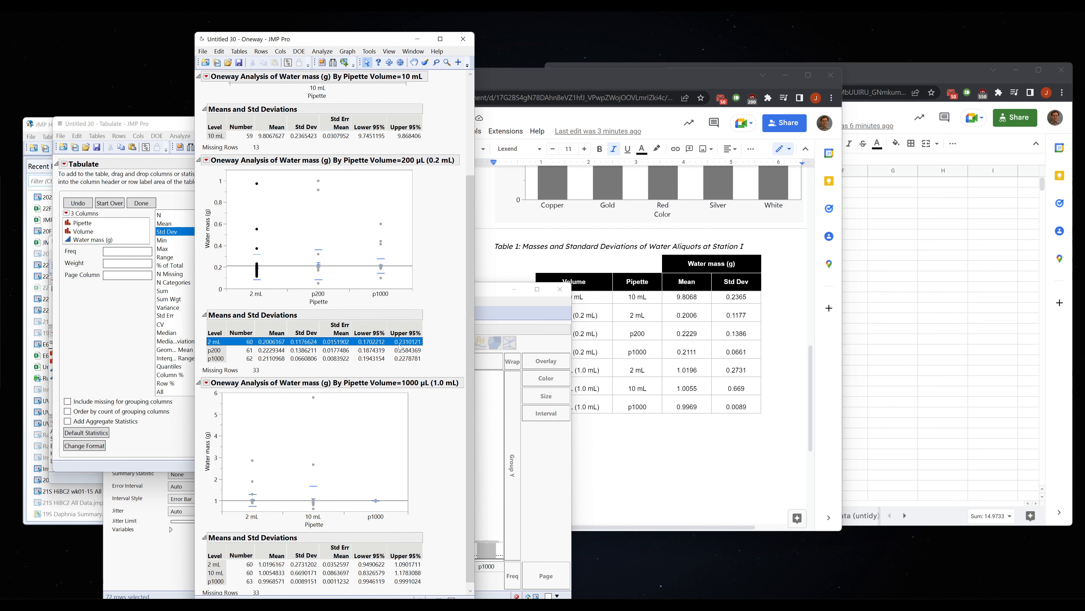
{"action": "left_click", "coordinate": [399, 348]}
{"action": "left_click", "coordinate": [398, 359]}
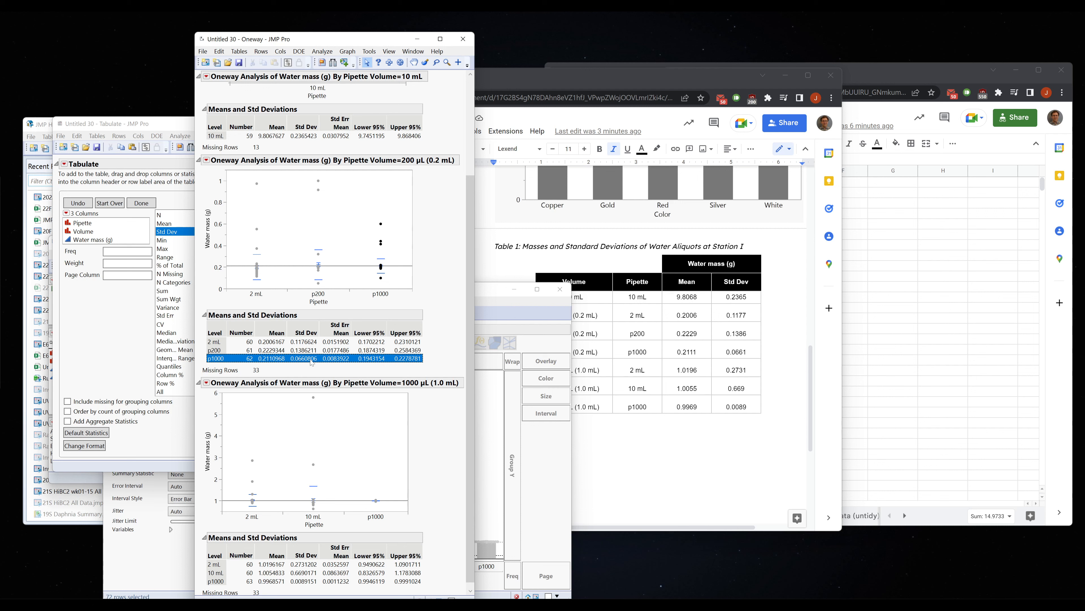
{"action": "scroll", "coordinate": [304, 362], "scroll_direction": "down", "scroll_amount": 1}
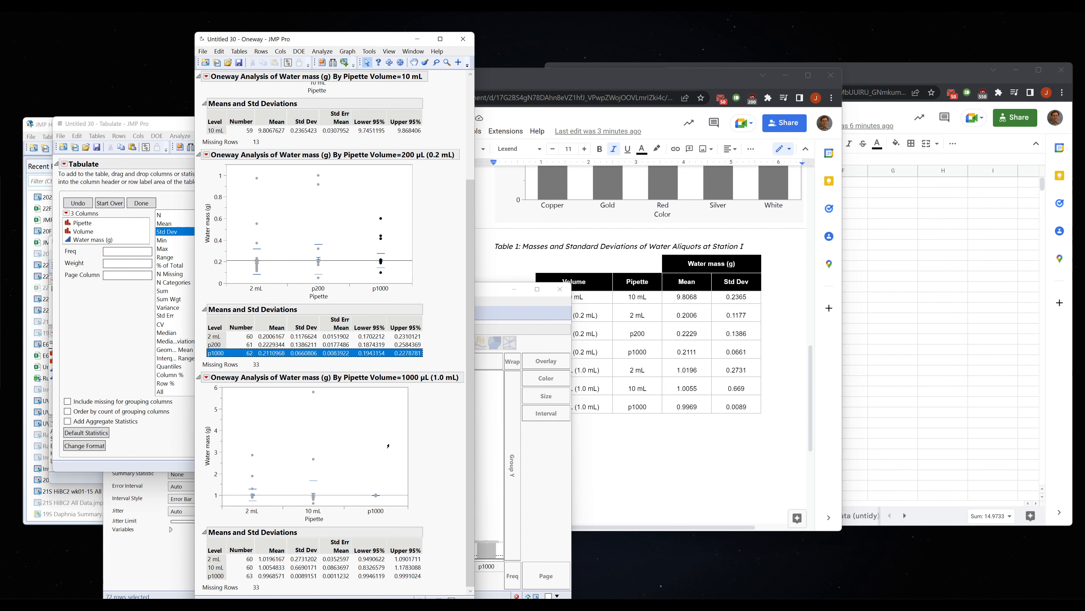
{"action": "left_click", "coordinate": [254, 578]}
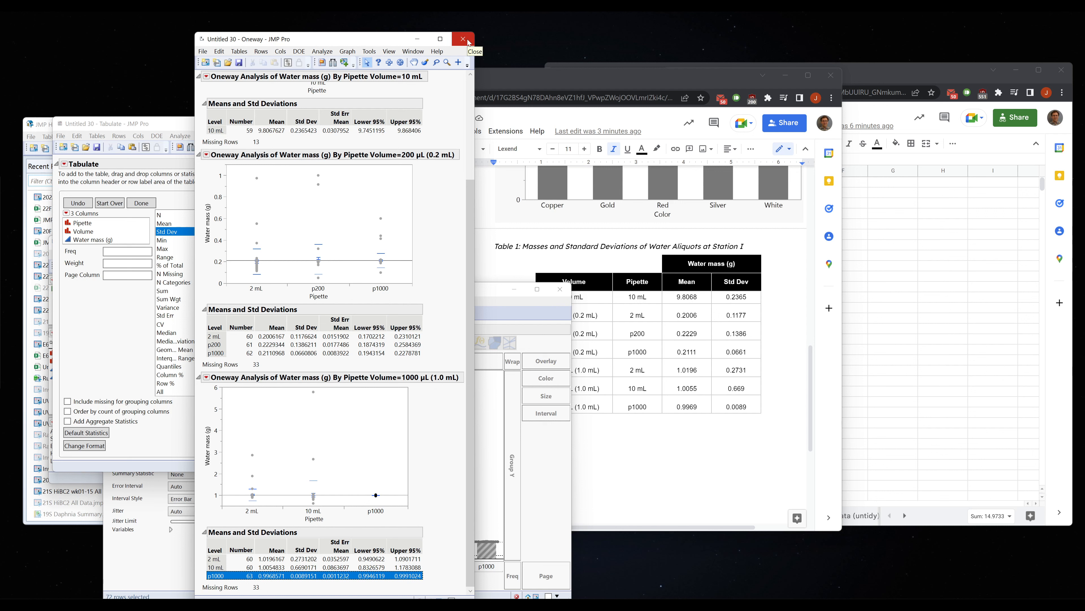
{"action": "left_click", "coordinate": [375, 338]}
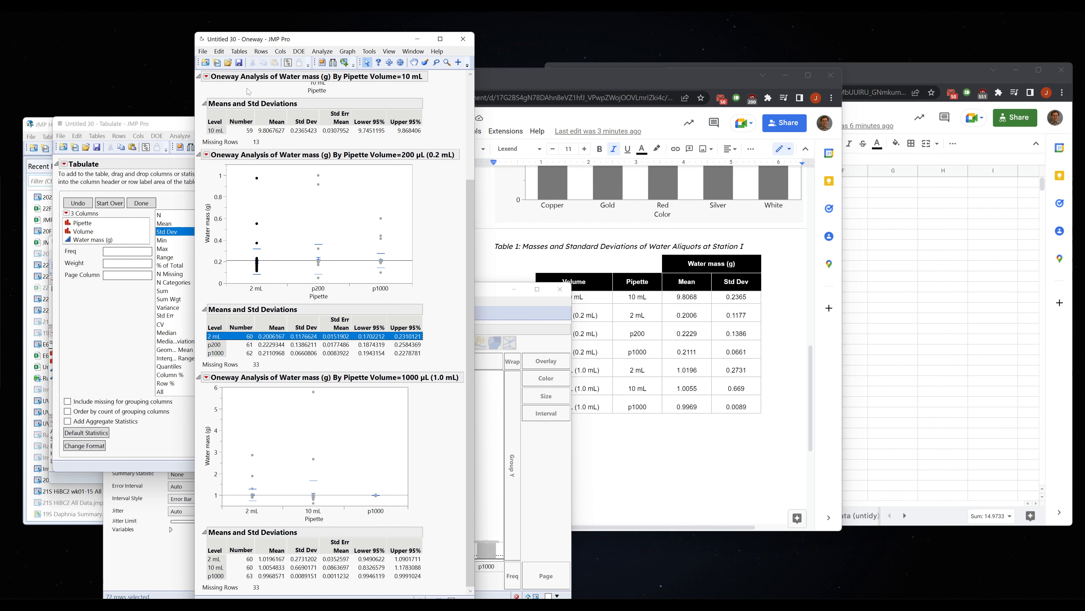
{"action": "scroll", "coordinate": [208, 79], "scroll_direction": "up", "scroll_amount": 3}
{"action": "left_click", "coordinate": [207, 79]}
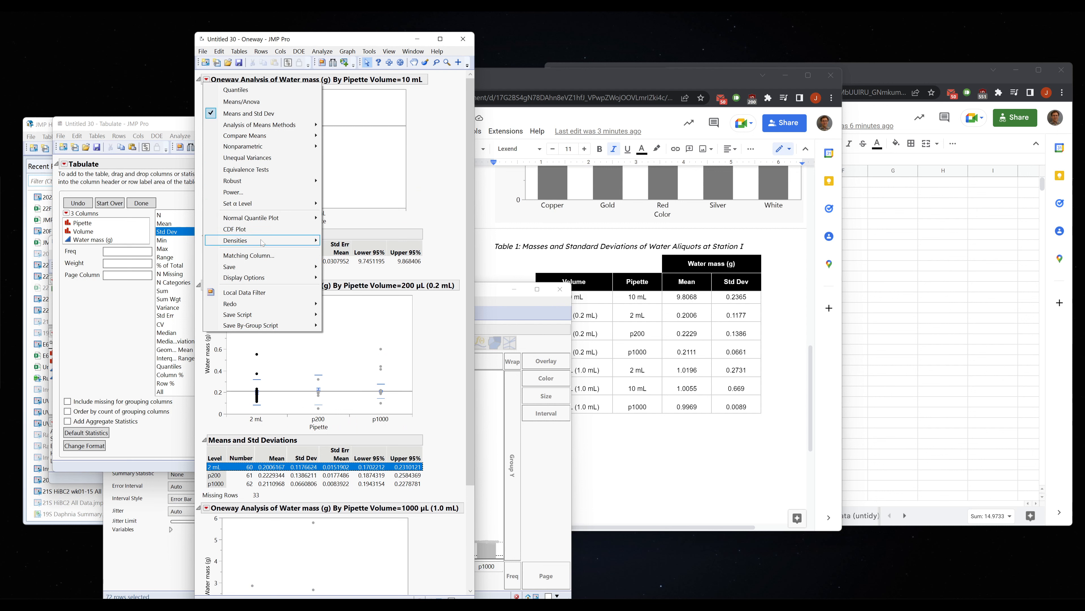
{"action": "mouse_move", "coordinate": [277, 285]}
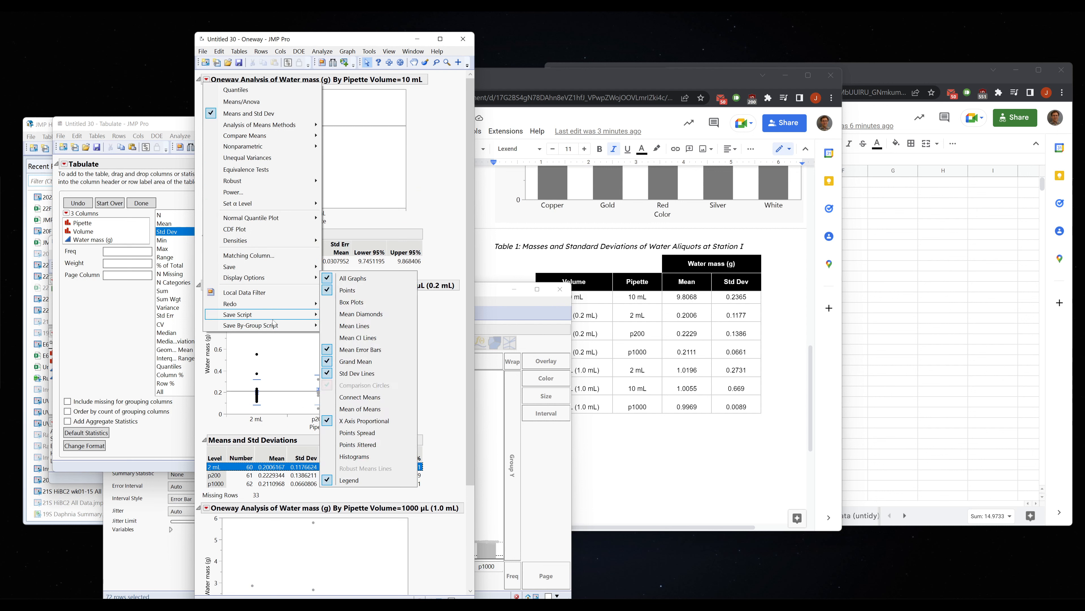
{"action": "mouse_move", "coordinate": [275, 327]}
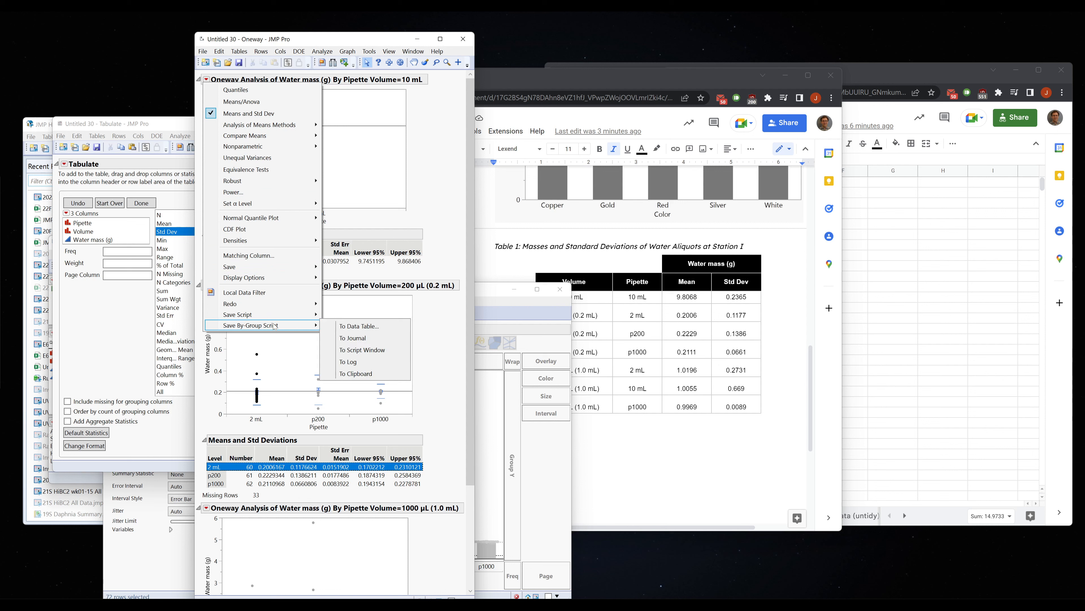
{"action": "key", "text": "Escape"}
{"action": "key", "text": "Escape"}
Make a combined data table from the Means and Std Deviations table of the 10 mL analysis
{"action": "right_click", "coordinate": [408, 261]}
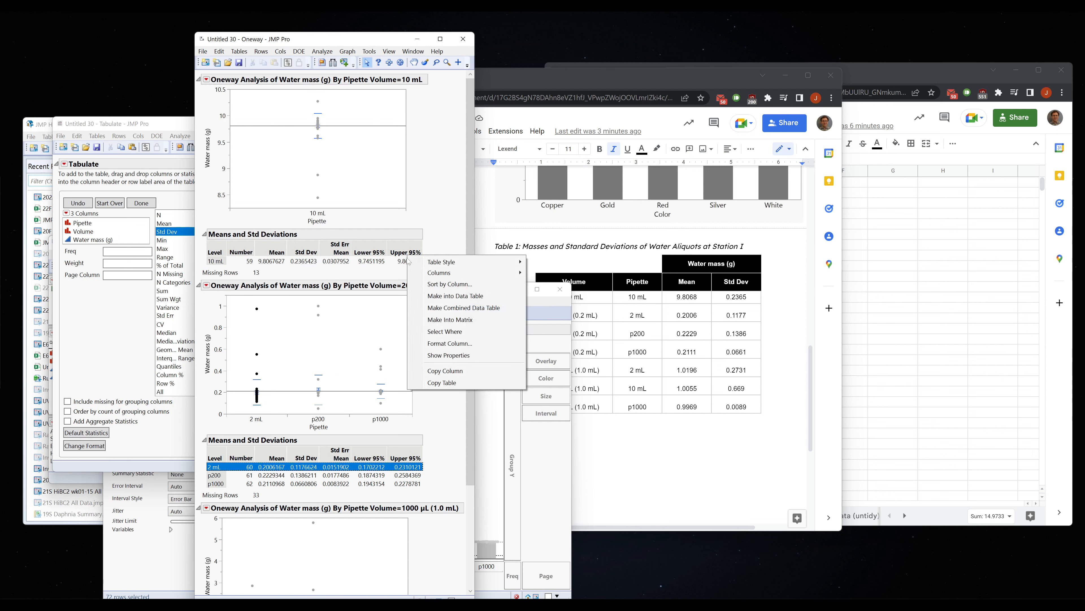
{"action": "key", "text": "Escape"}
{"action": "left_click", "coordinate": [407, 260]}
{"action": "right_click", "coordinate": [406, 262]}
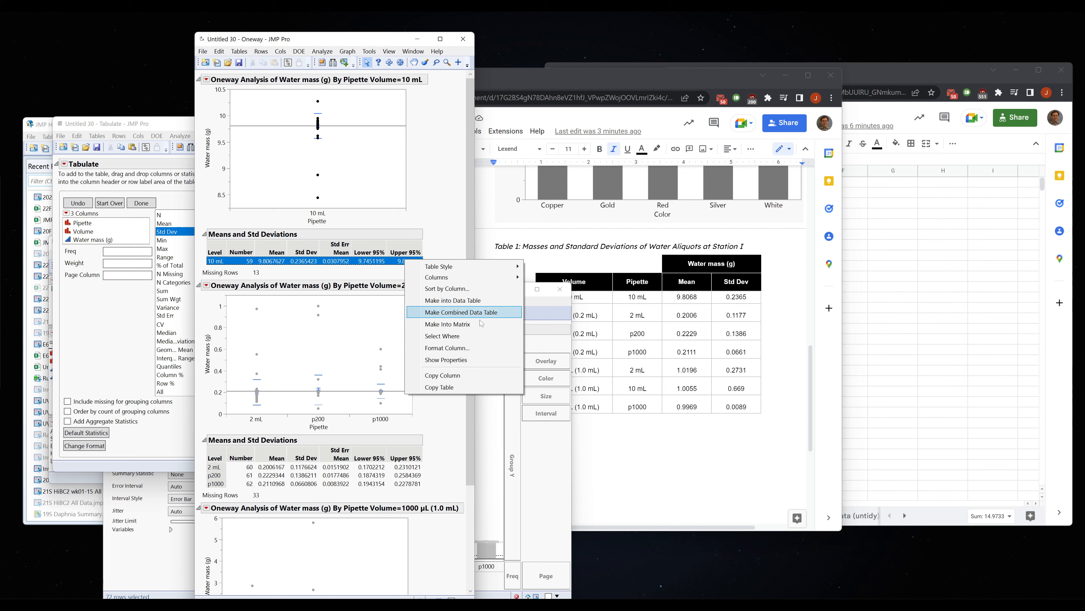
{"action": "left_click", "coordinate": [492, 315]}
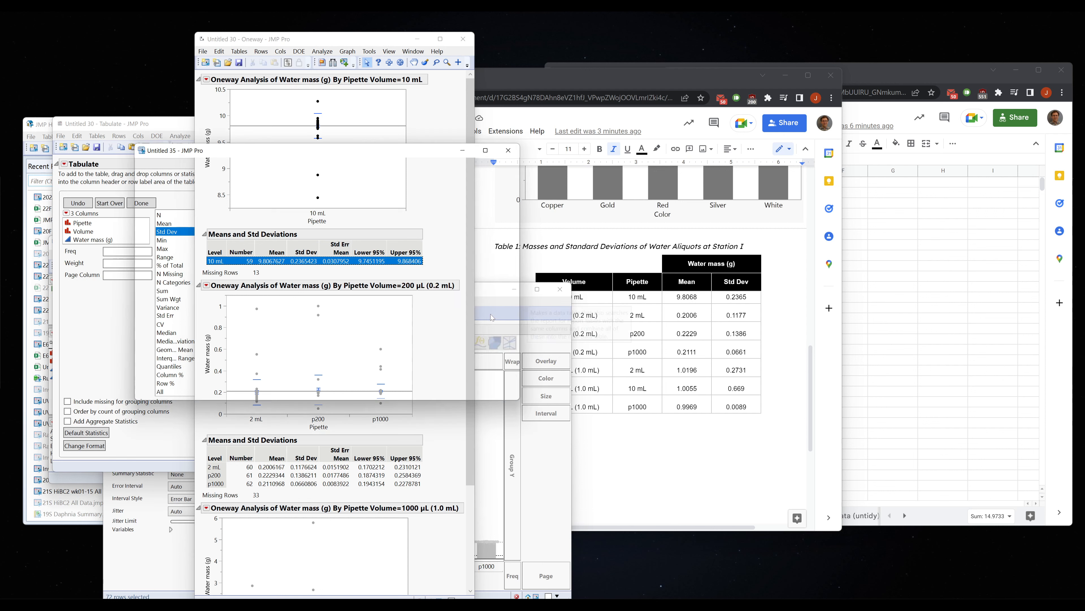
Select the Lower 95% and Upper 95% columns in the combined data table and move its window clear of the Tabulate report
{"action": "left_click_drag", "start_coordinate": [322, 383], "coordinate": [445, 384]}
{"action": "left_click_drag", "start_coordinate": [414, 197], "coordinate": [455, 197]}
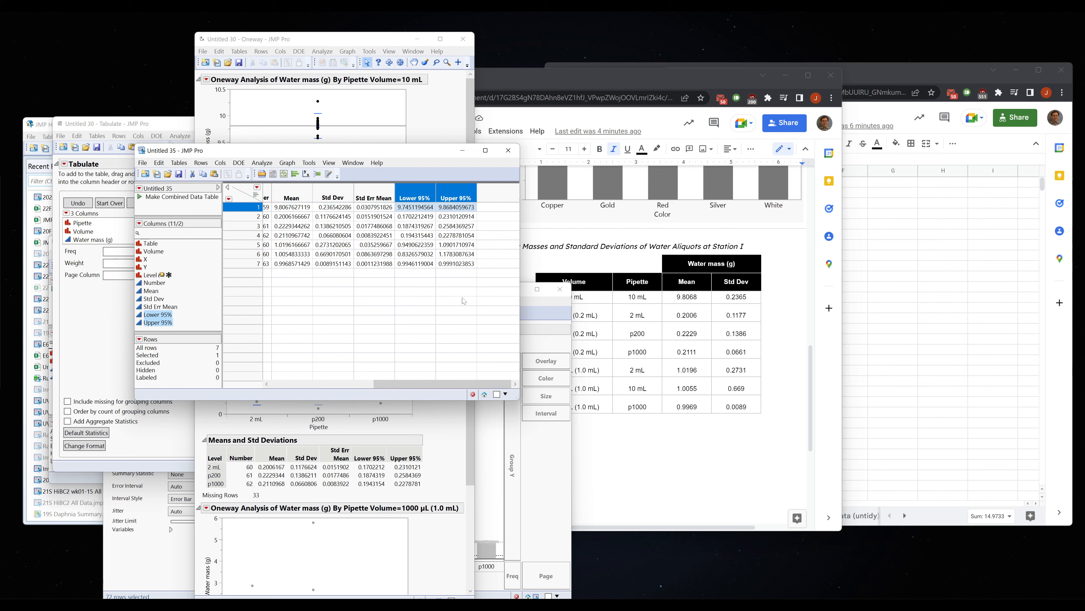
{"action": "mouse_move", "coordinate": [444, 383]}
{"action": "left_mouse_down"}
{"action": "mouse_move", "coordinate": [253, 379]}
{"action": "mouse_move", "coordinate": [430, 383]}
{"action": "left_mouse_up"}
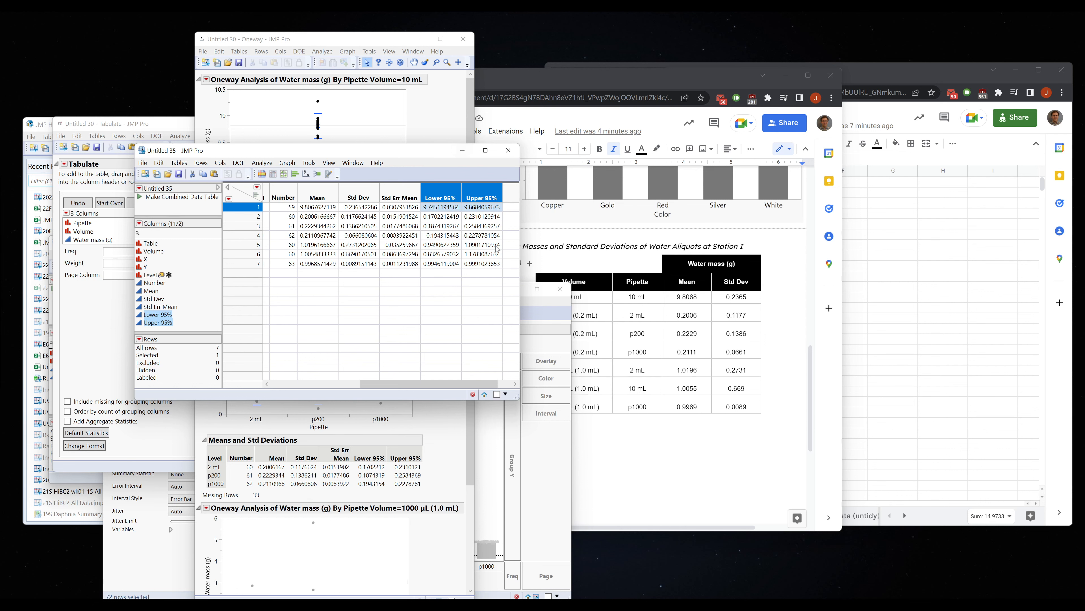
{"action": "left_click_drag", "start_coordinate": [299, 155], "coordinate": [447, 248]}
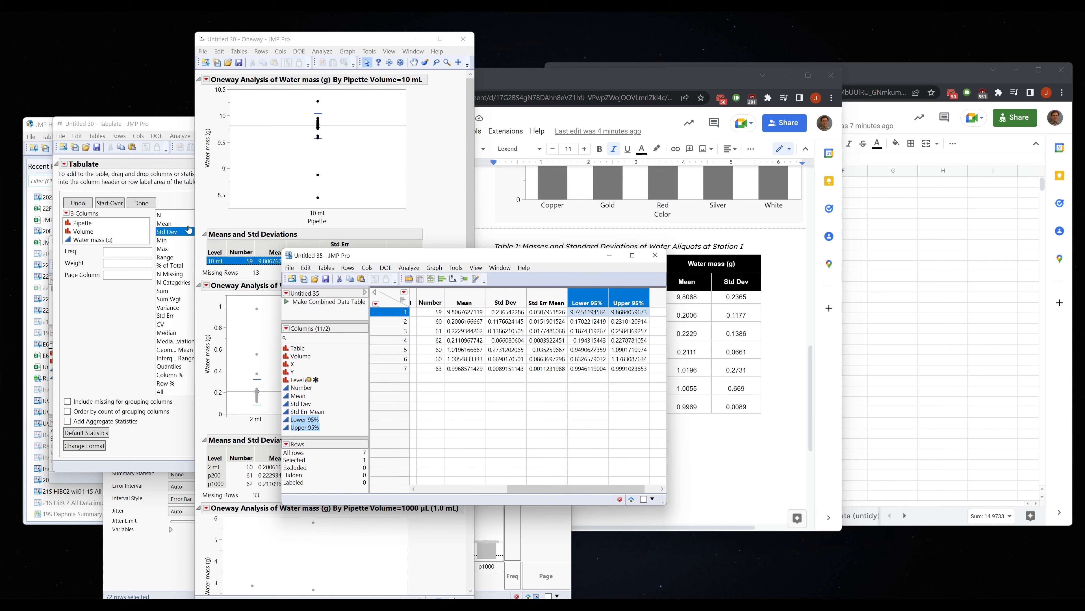